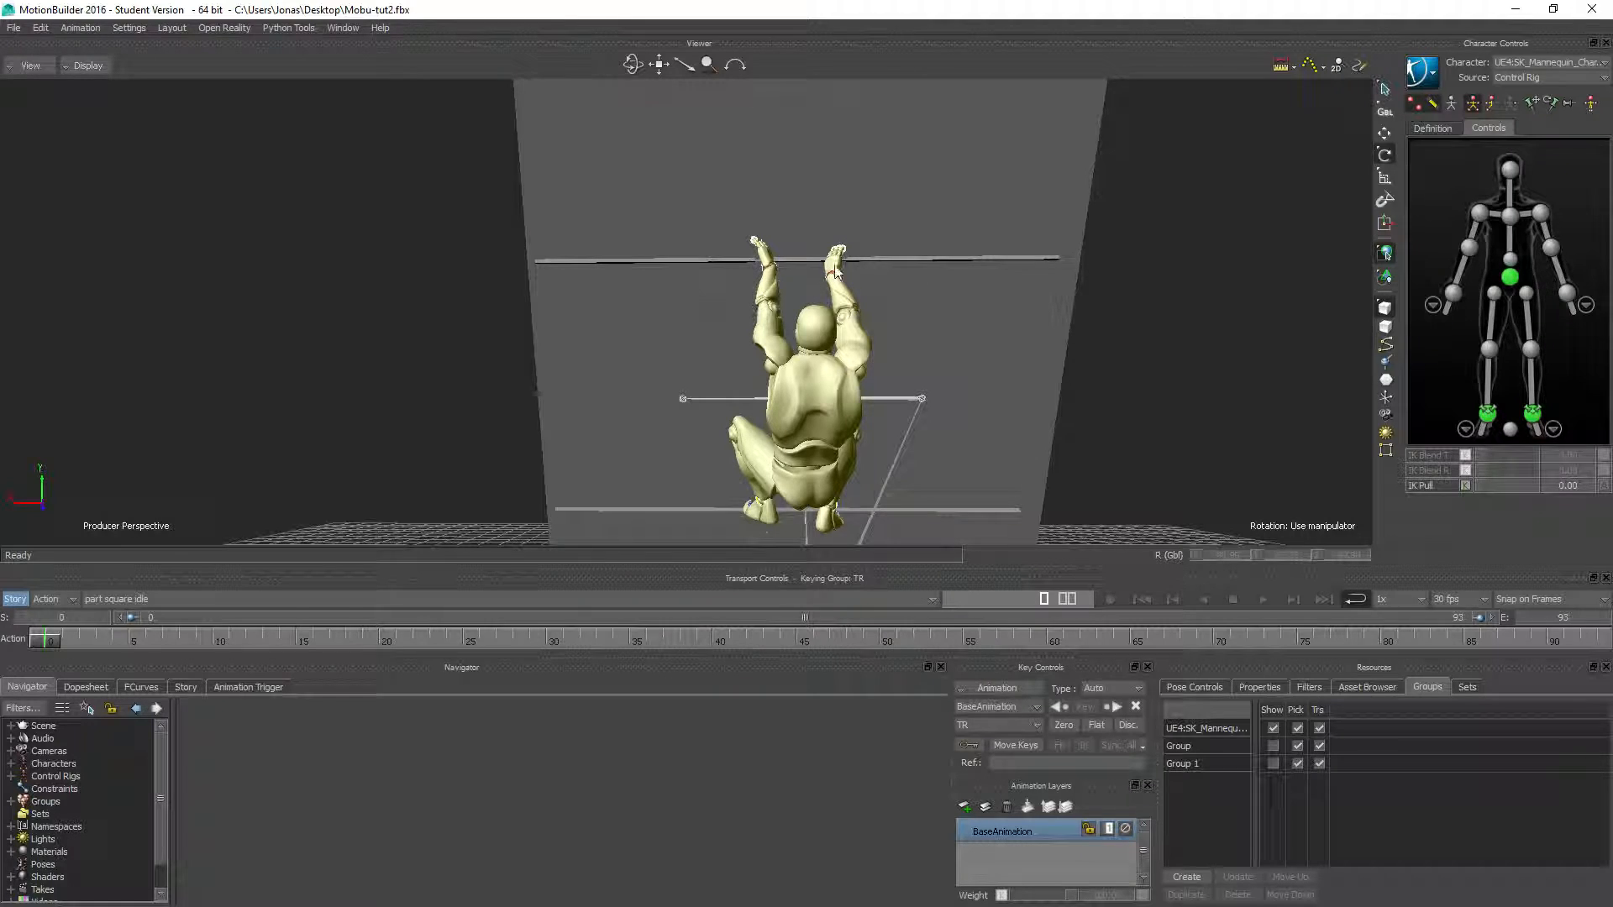
# Create a group from the wall cube behind the climbing character and name it "Wall".
pyautogui.moveTo(805, 245); pyautogui.dragTo(855, 189, button='middle')
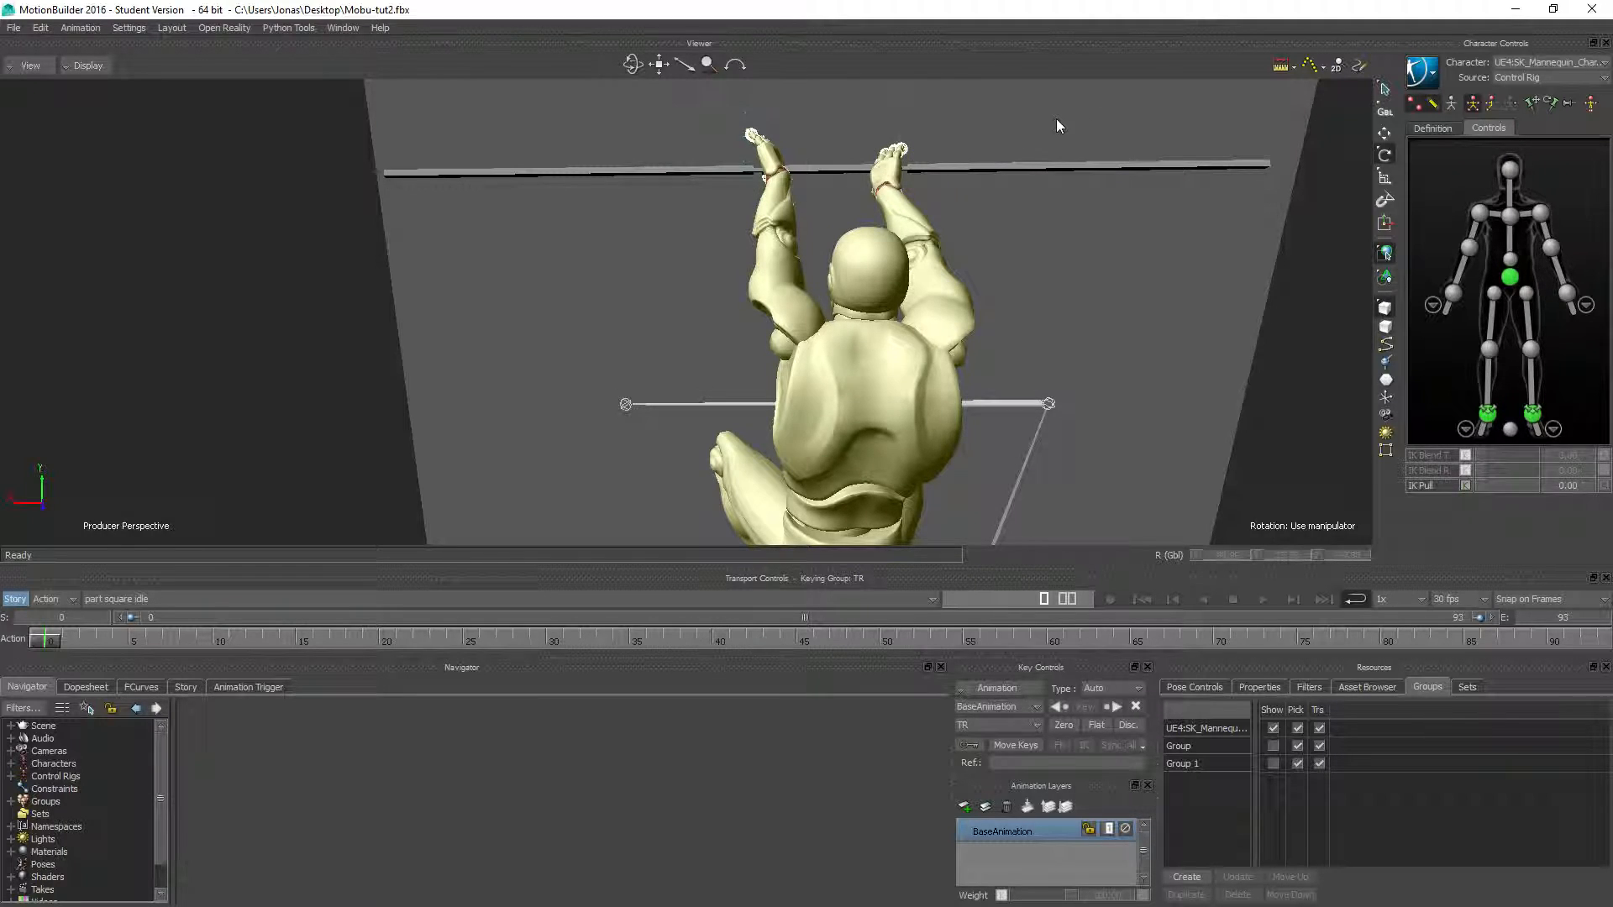
pyautogui.moveTo(1056, 123); pyautogui.dragTo(1341, 261, button='middle')
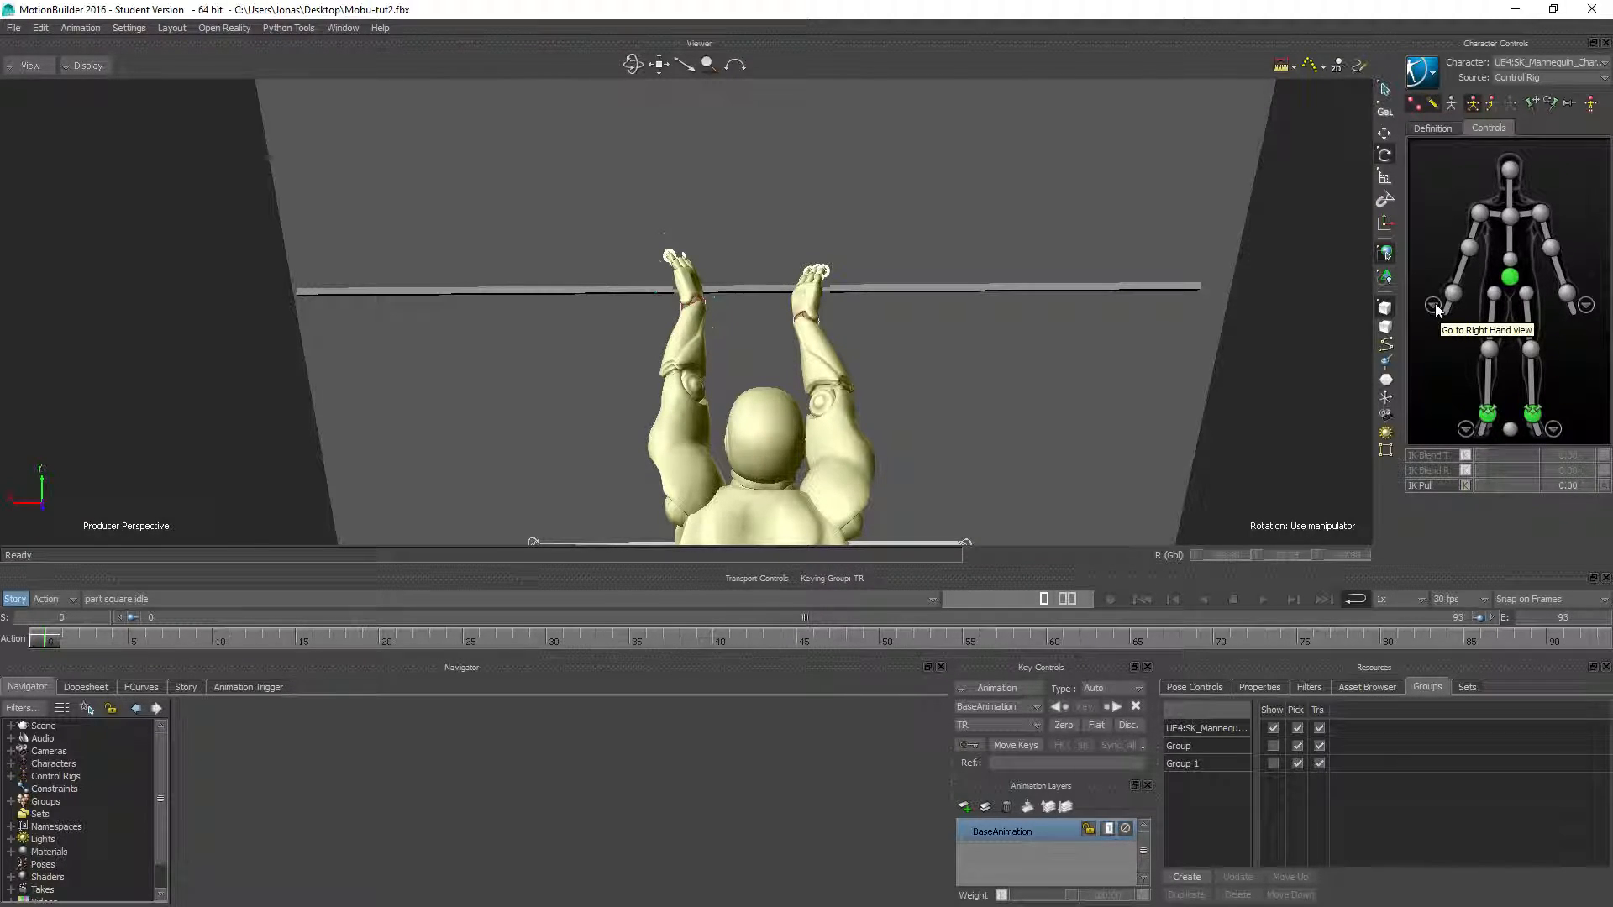
pyautogui.click(491, 190)
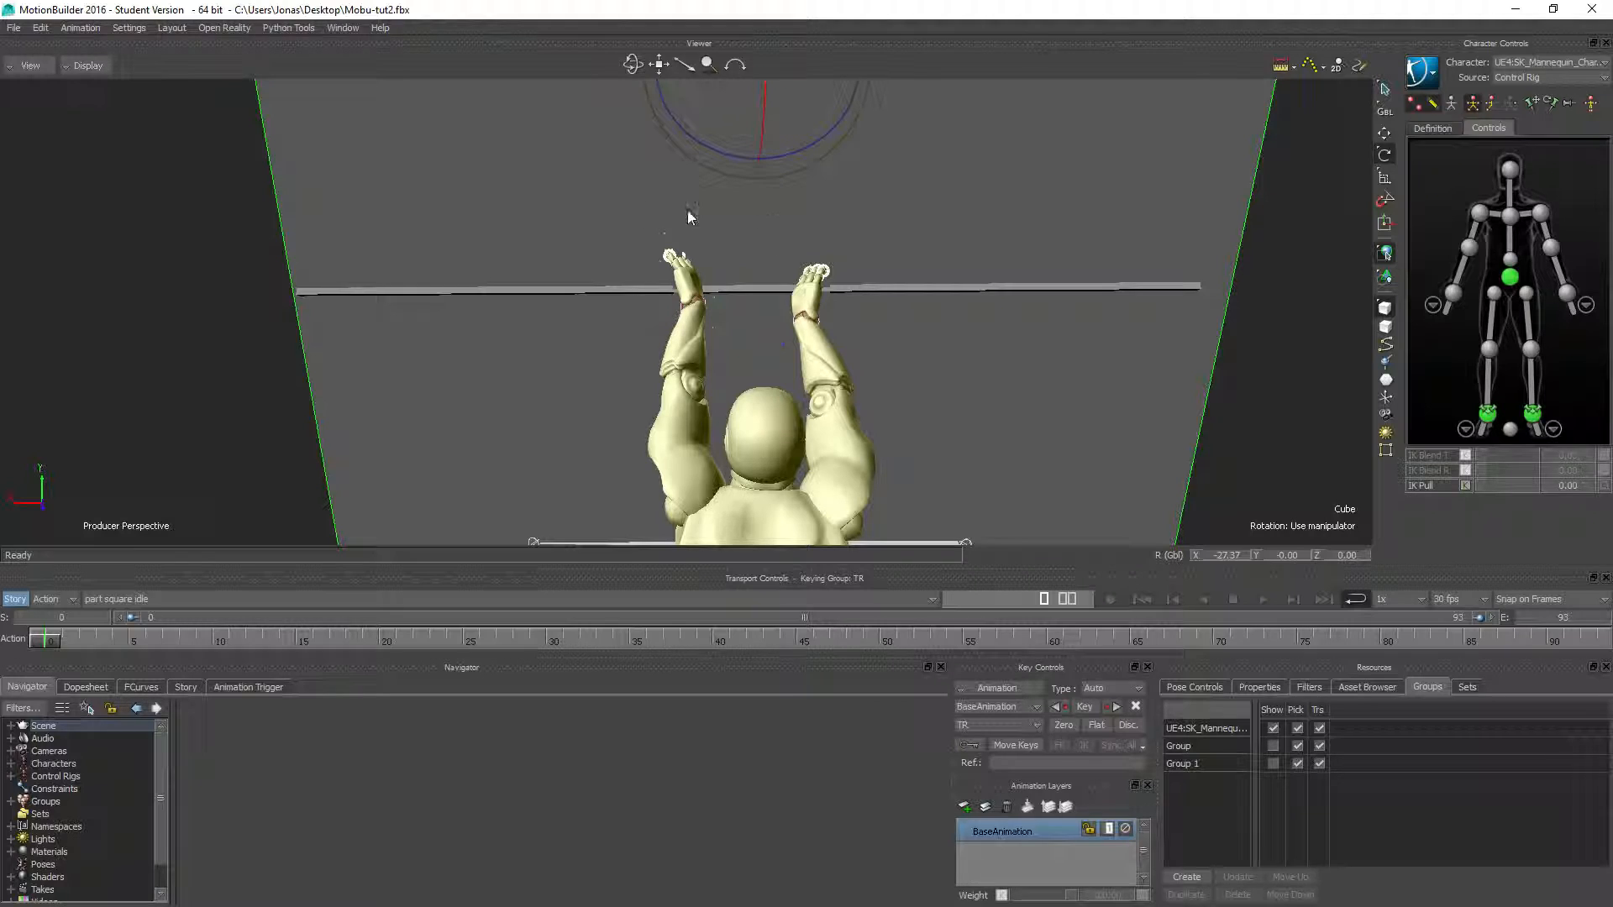
pyautogui.rightClick(518, 216)
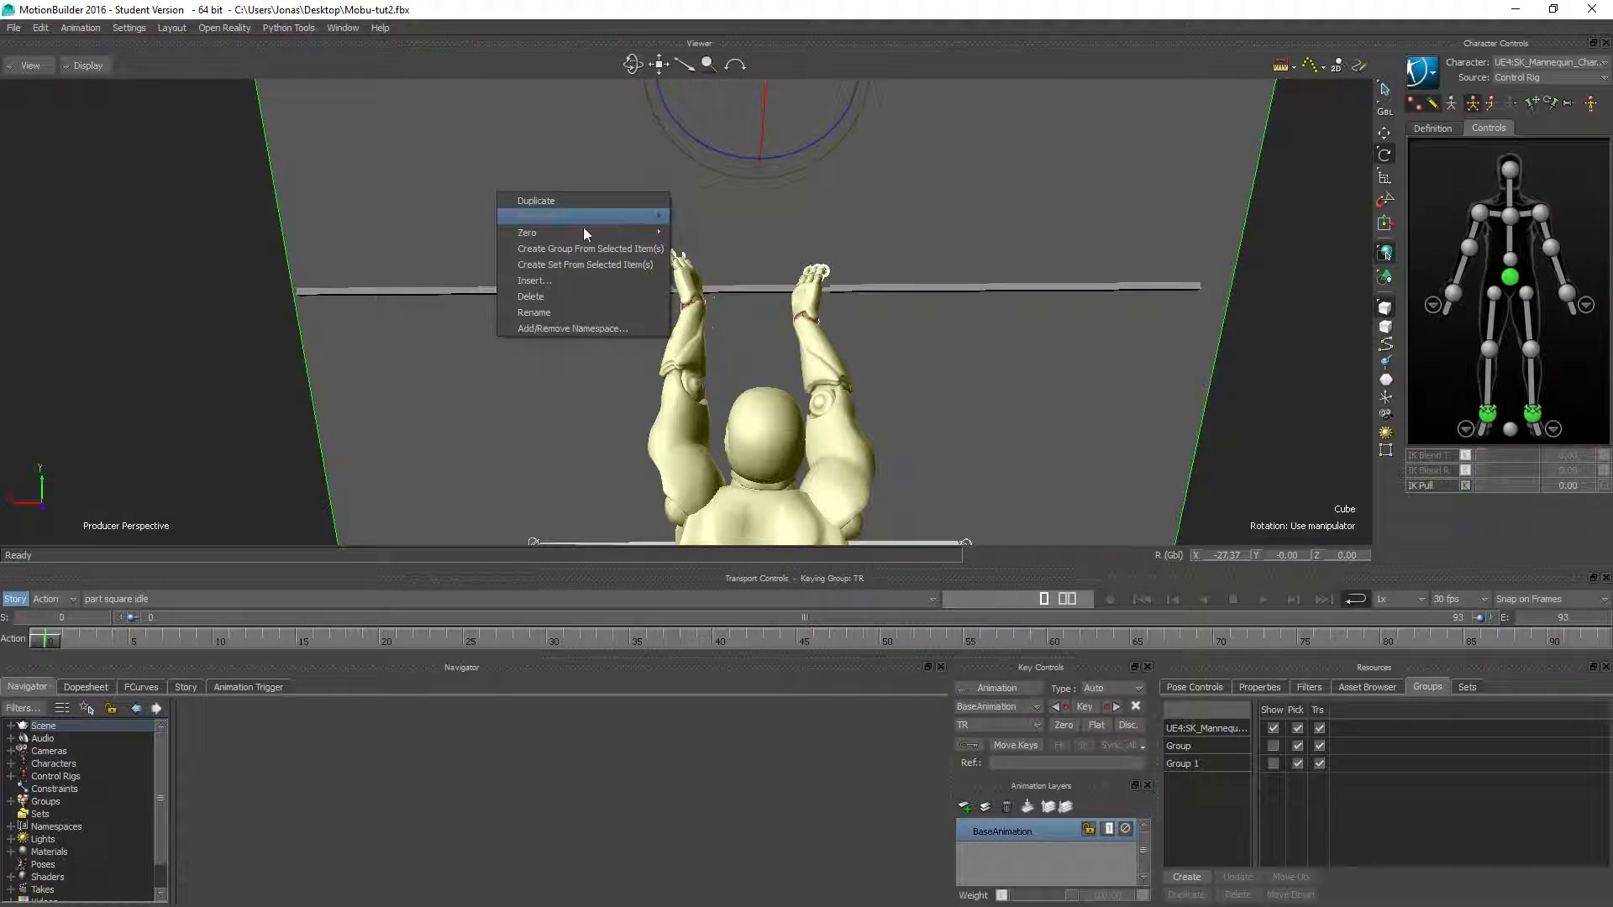
pyautogui.click(583, 255)
pyautogui.doubleClick(1190, 783)
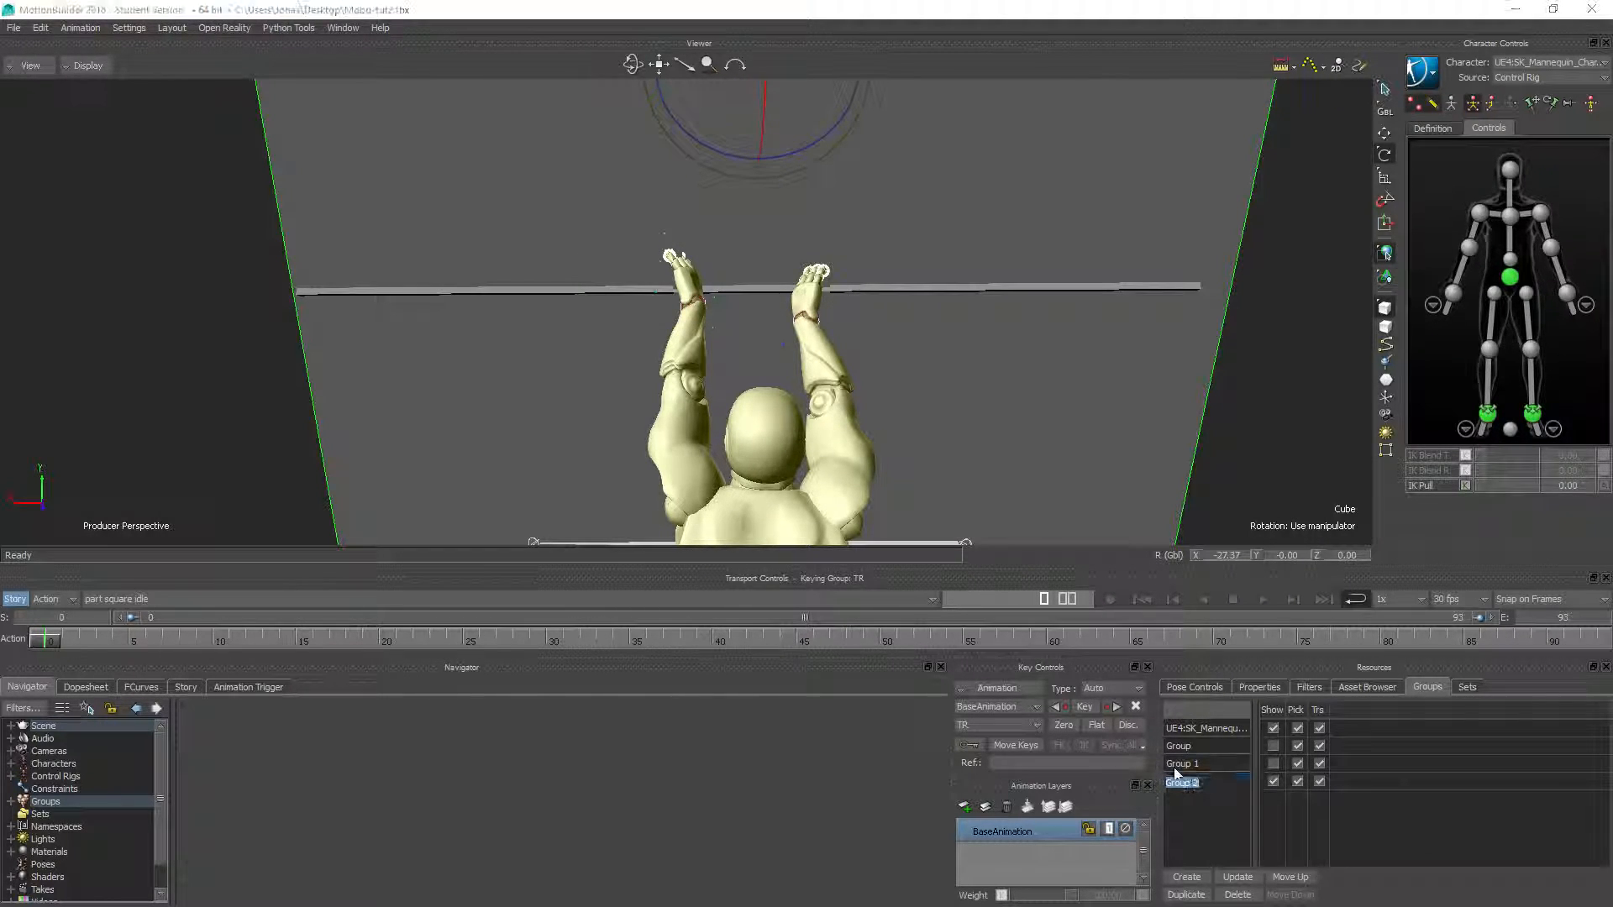
pyautogui.write('Wall')
pyautogui.press('Return')
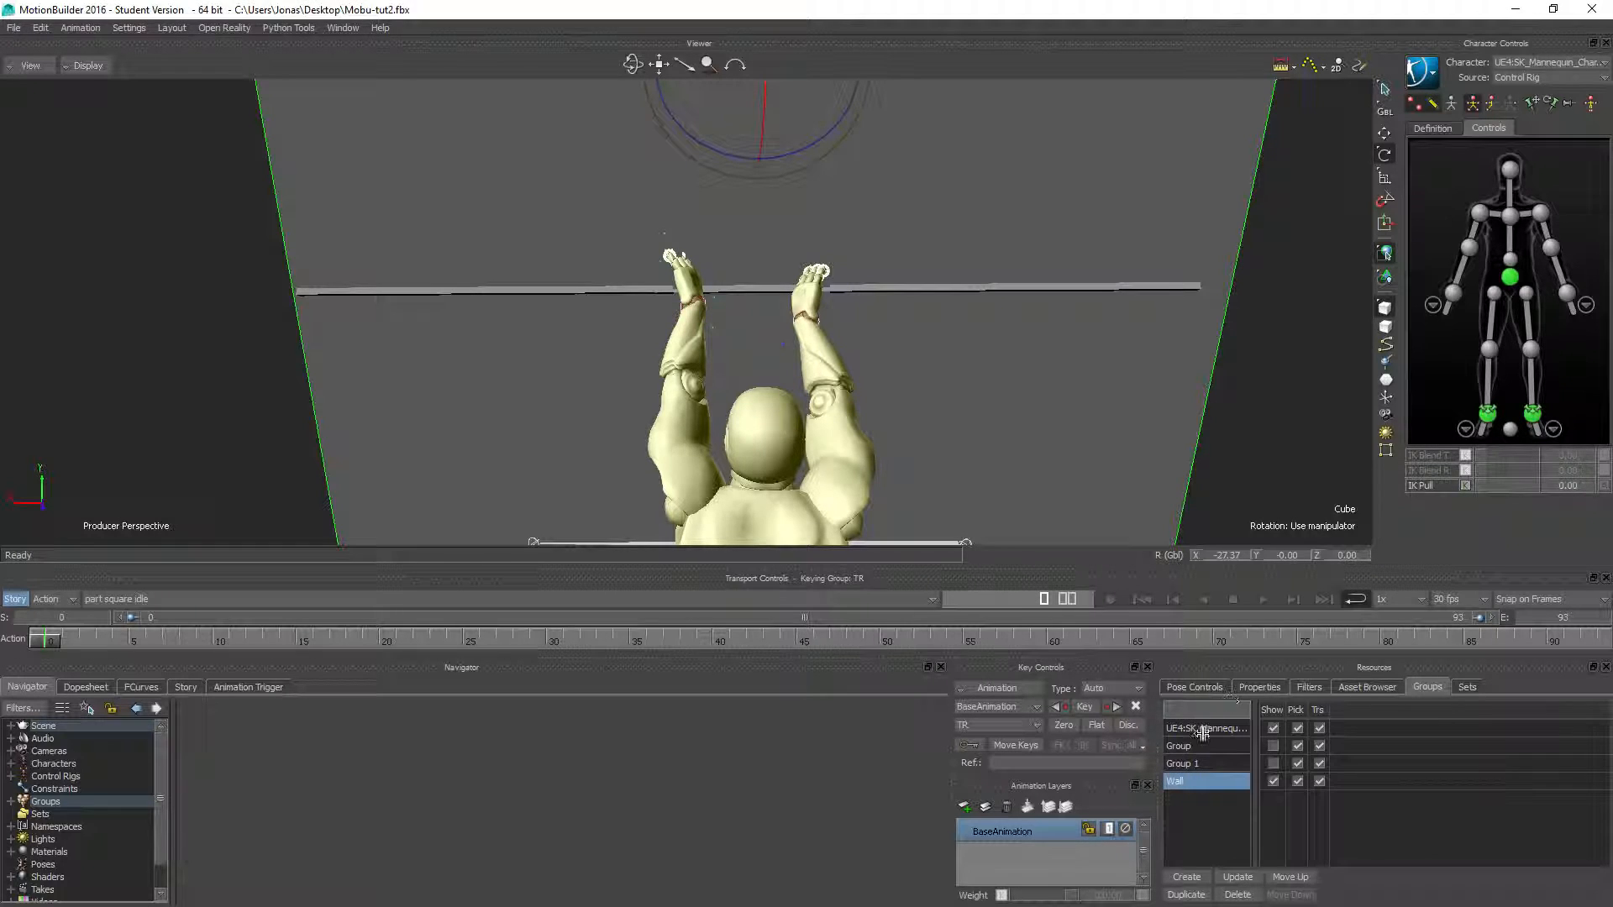
# Hide the Wall group in the viewer.
pyautogui.click(1272, 782)
pyautogui.click(1273, 783)
pyautogui.click(1273, 783)
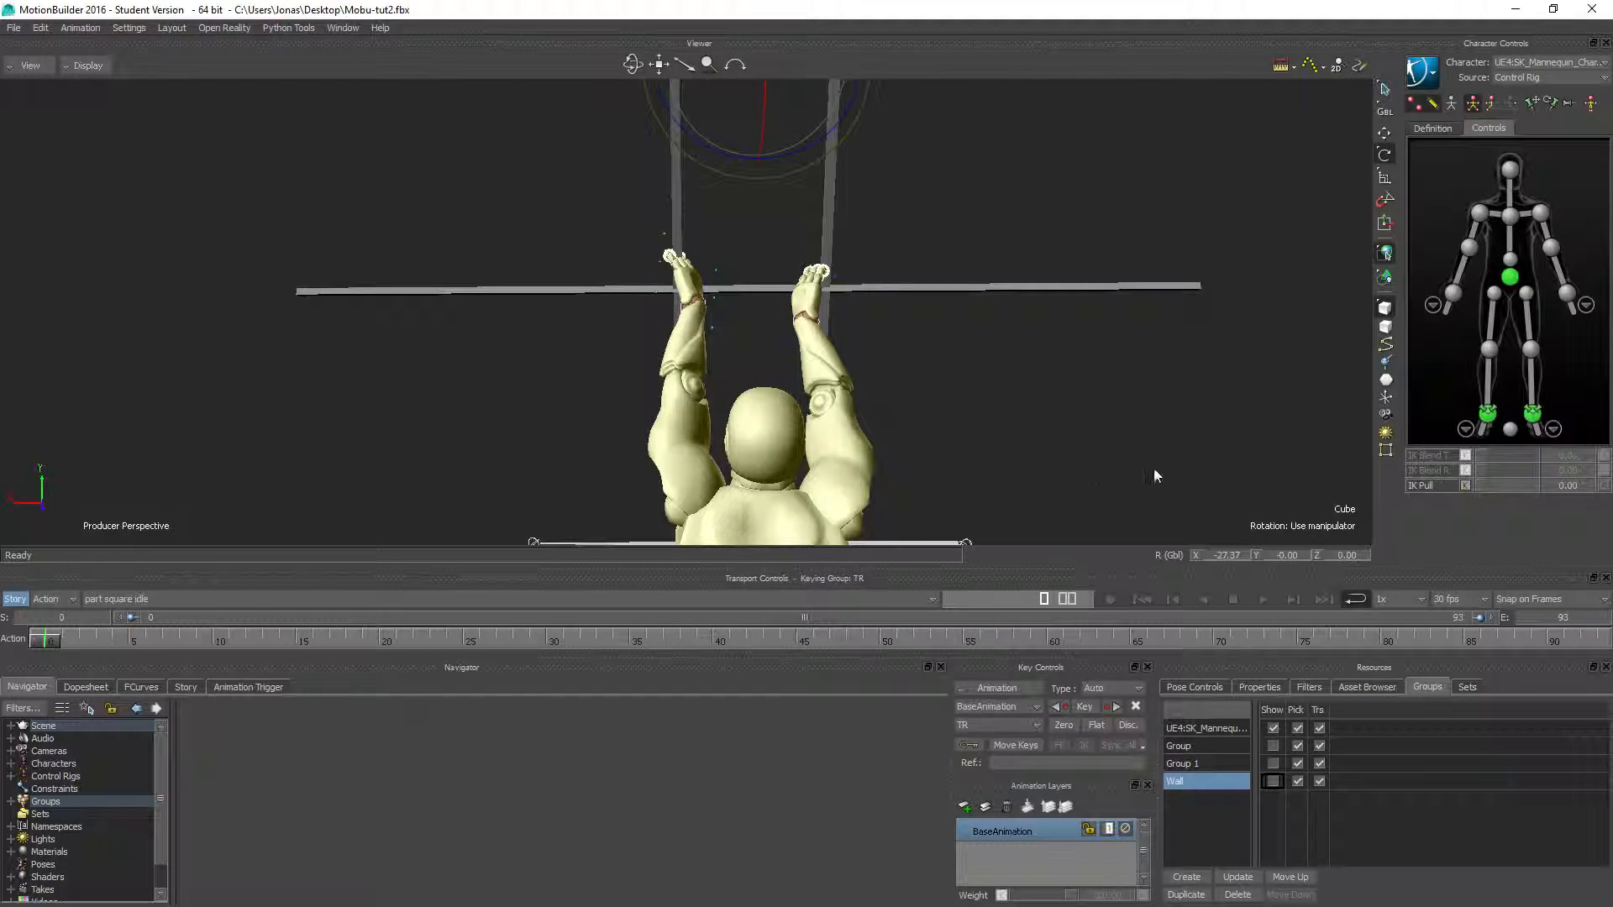
# Select the character's right wrist effector and turn off Story mode.
pyautogui.click(1455, 294)
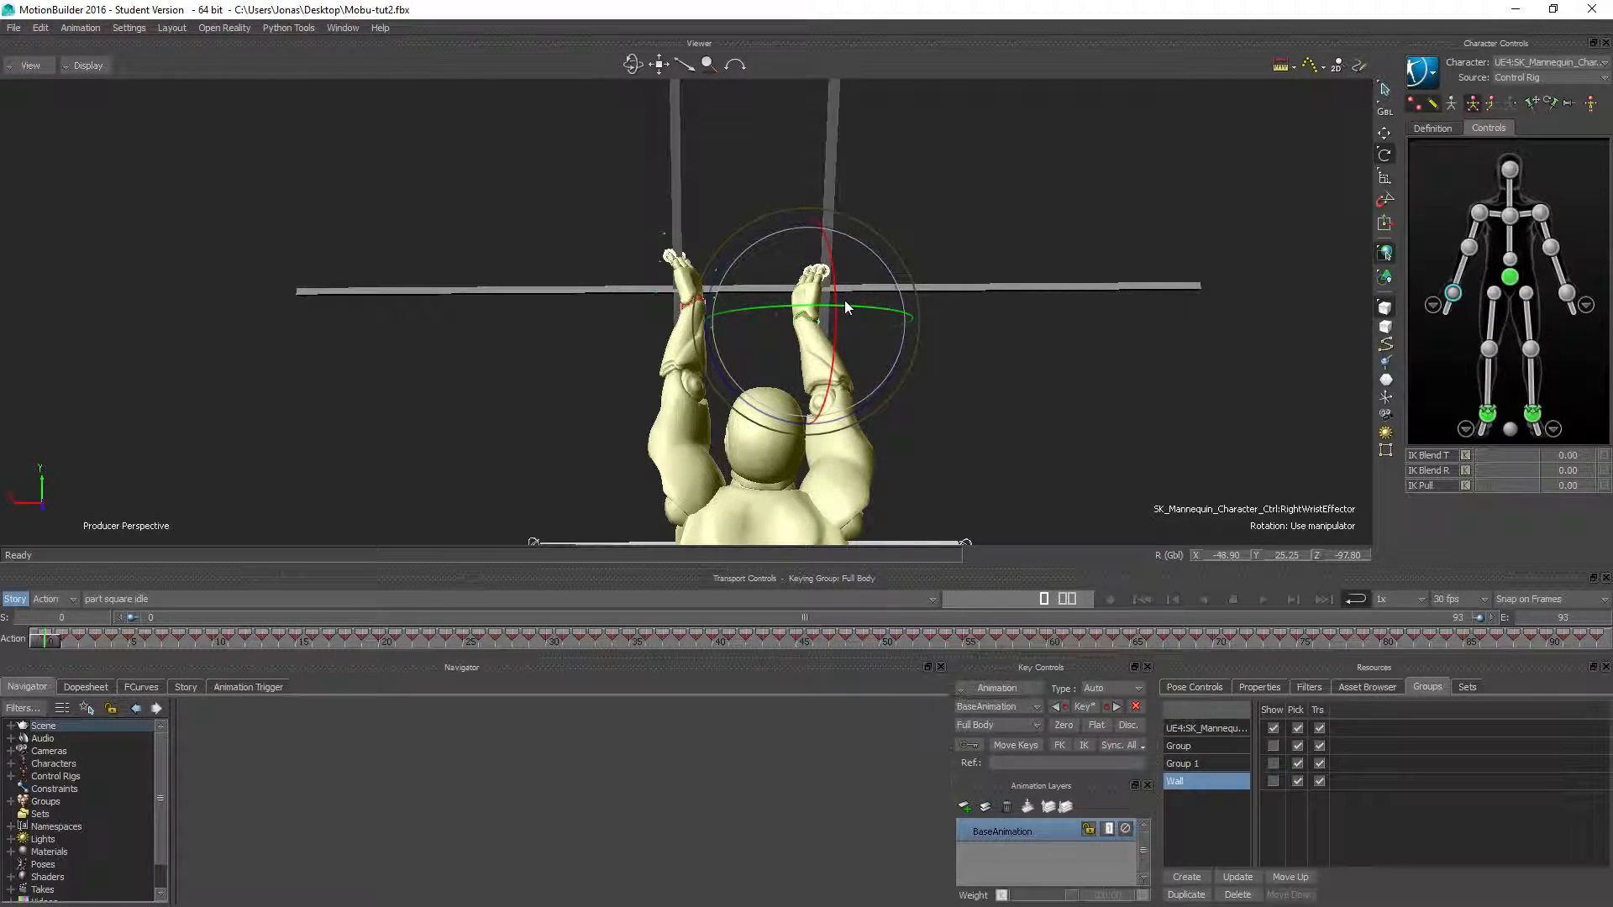
pyautogui.click(14, 599)
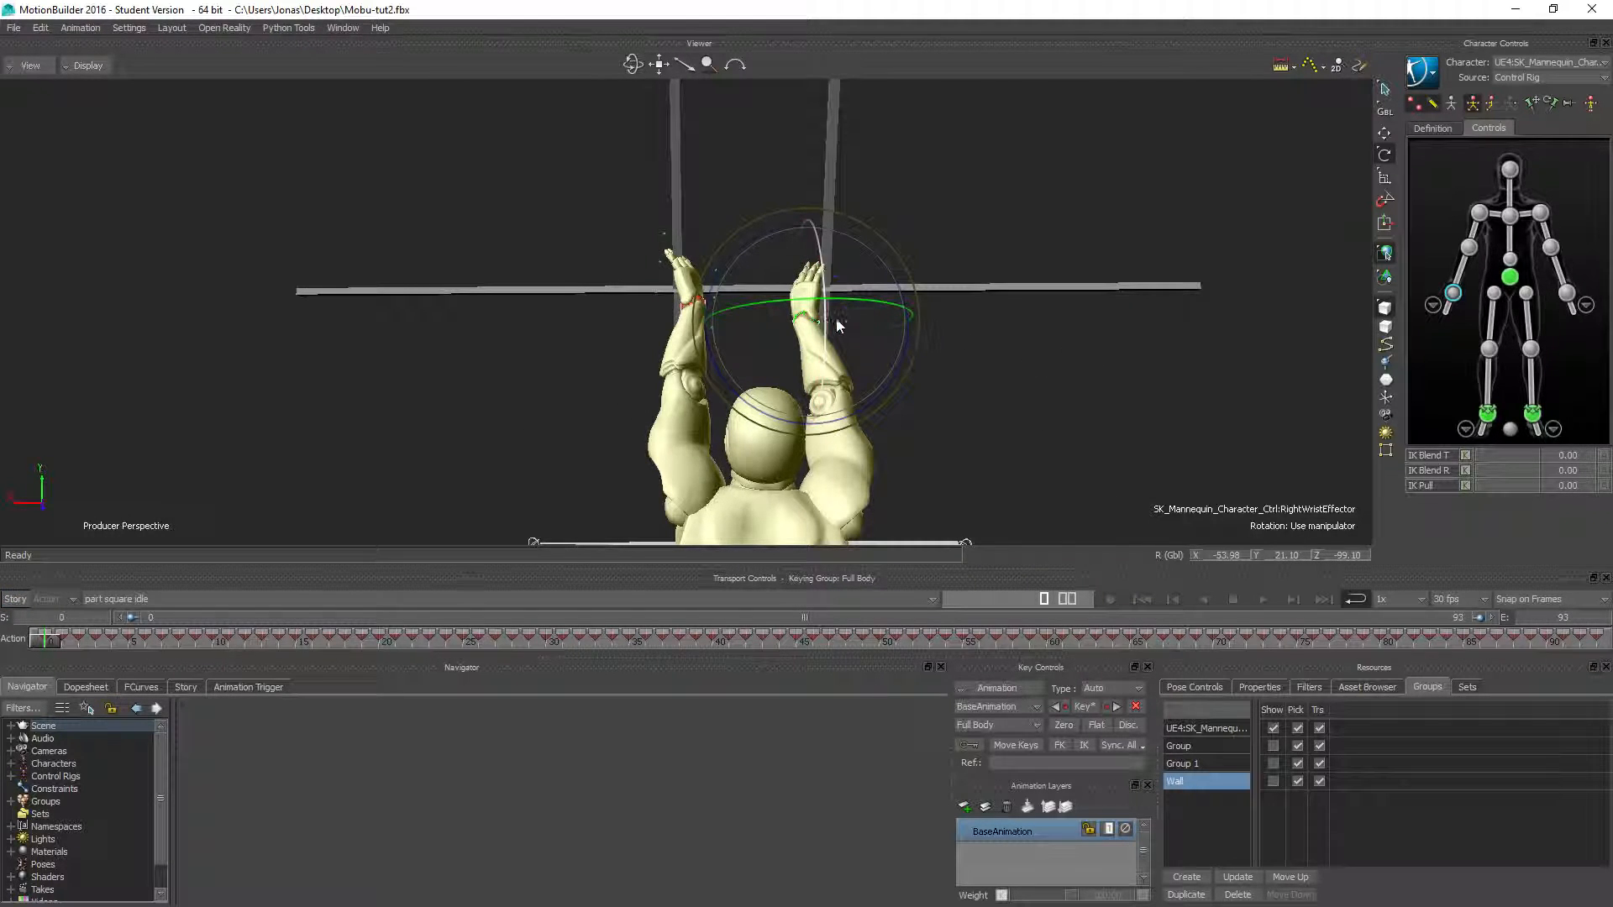
# Try rotating the right and left wrist effectors on BaseAnimation so the palms face the wall, and scrub the timeline to discard the unkeyed pose.
pyautogui.moveTo(839, 289); pyautogui.dragTo(891, 295)
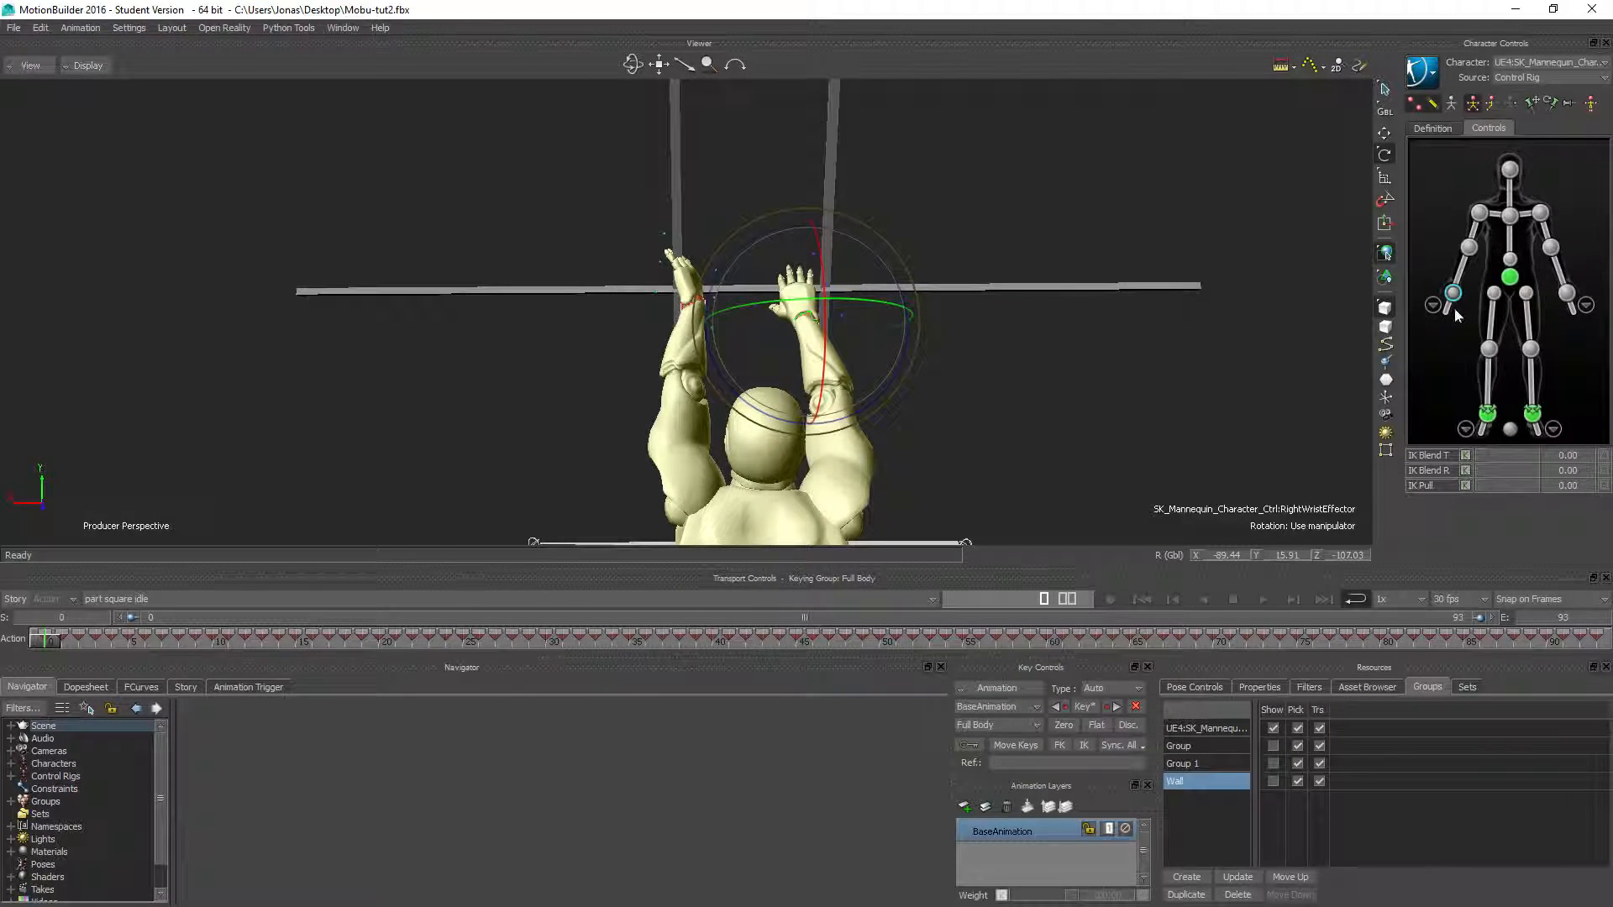
pyautogui.click(1567, 294)
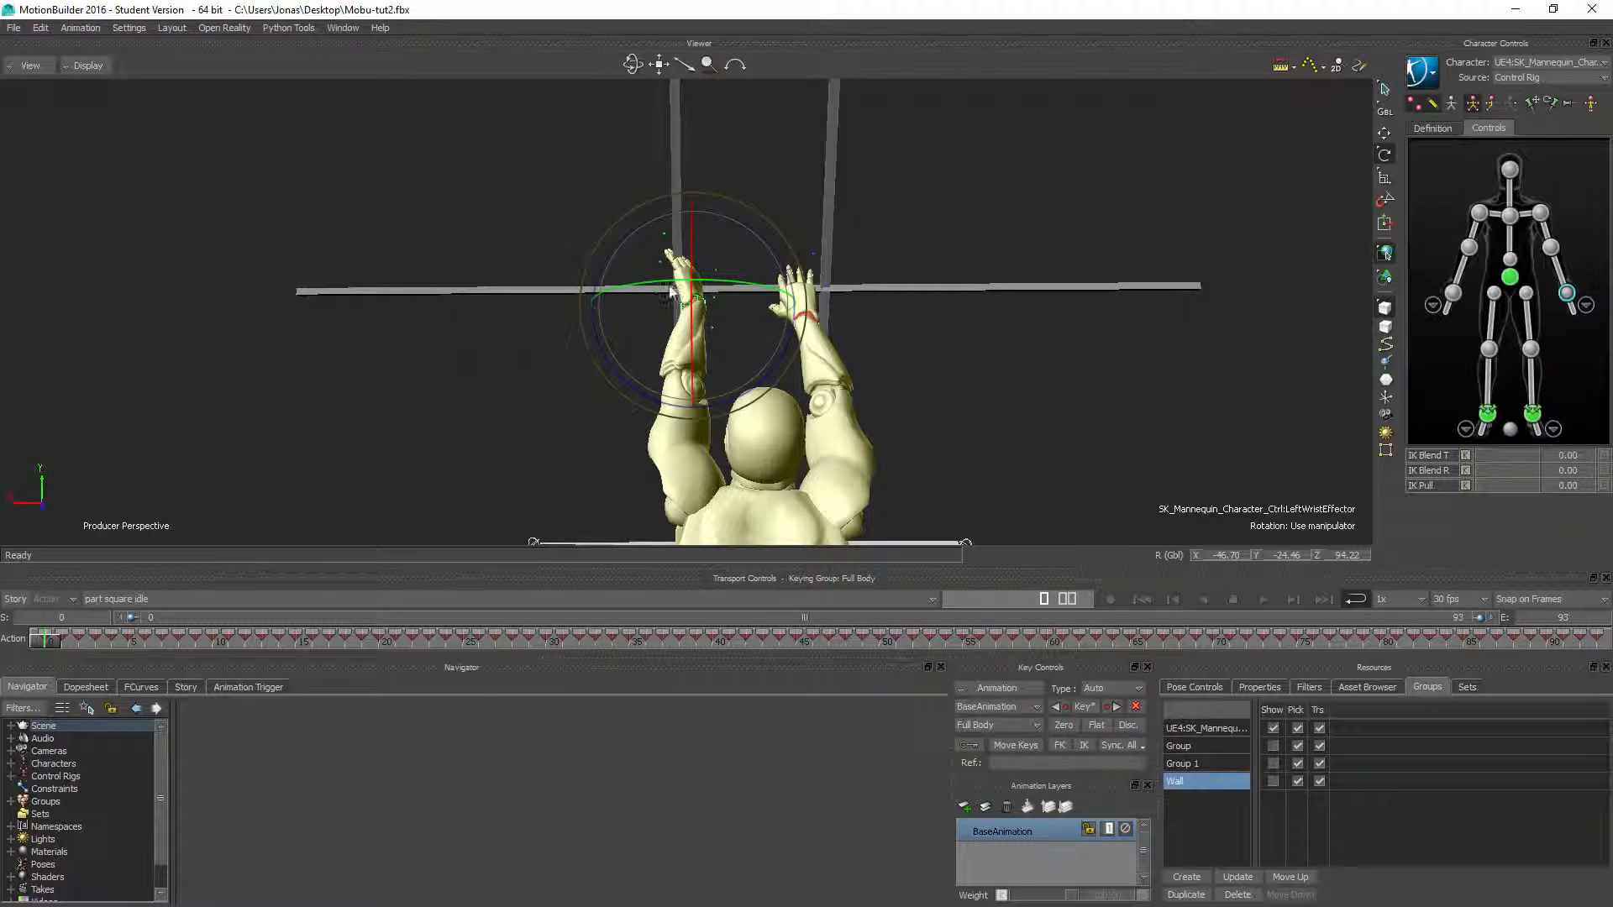
pyautogui.moveTo(709, 284); pyautogui.dragTo(619, 310)
pyautogui.moveTo(714, 255); pyautogui.dragTo(733, 306)
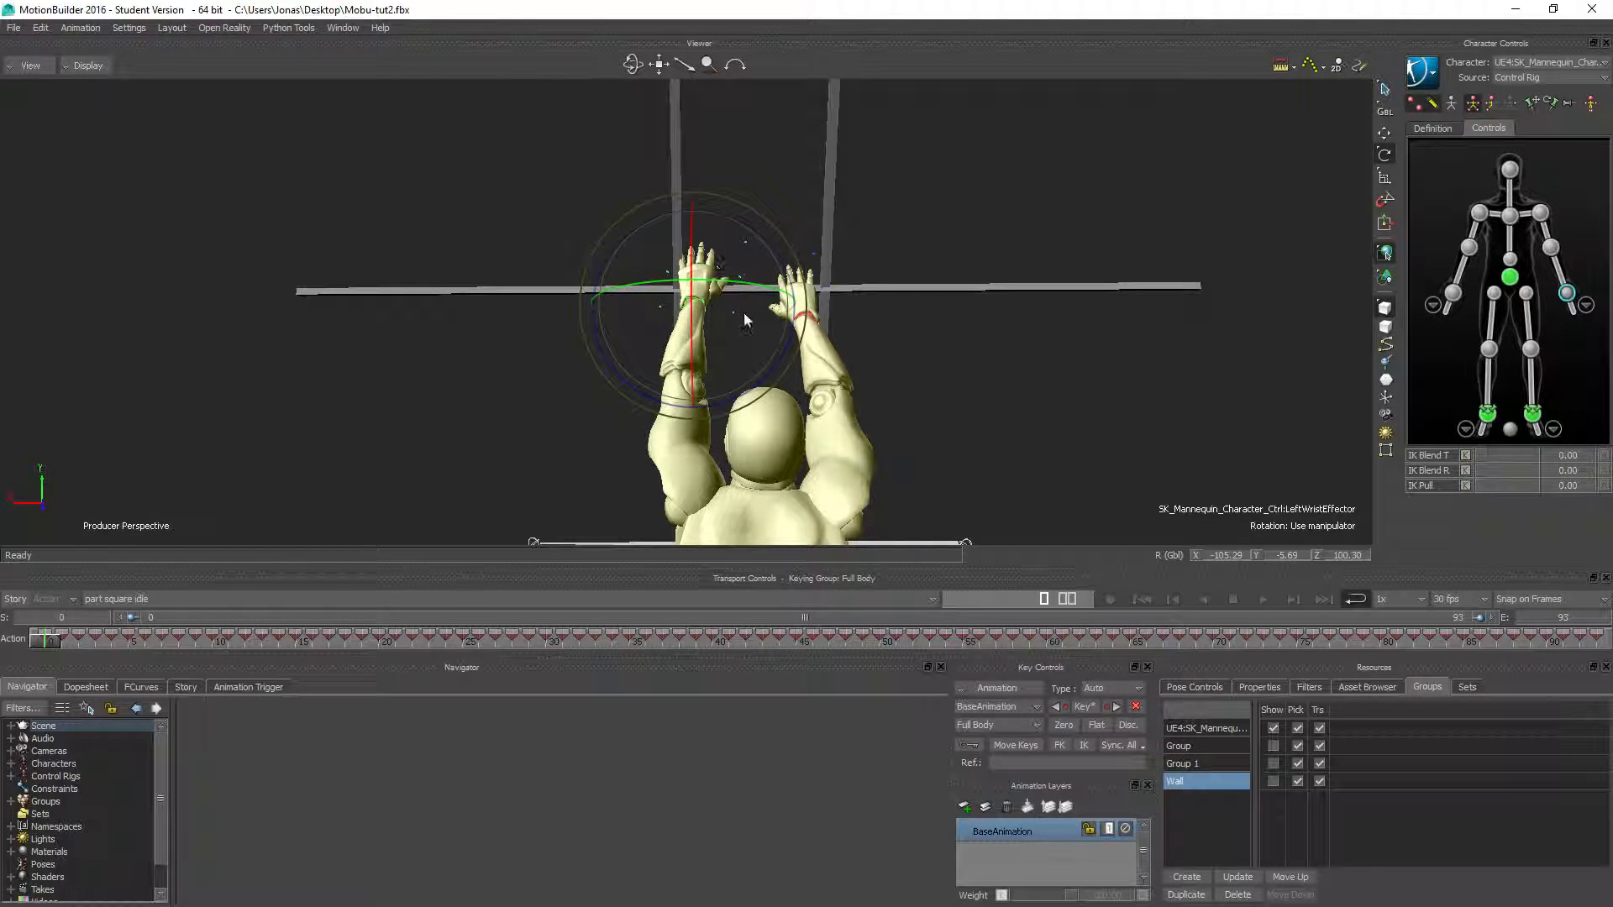
pyautogui.moveTo(52, 639)
pyautogui.mouseDown()
pyautogui.moveTo(115, 643)
pyautogui.moveTo(89, 643)
pyautogui.moveTo(111, 625)
pyautogui.moveTo(120, 640)
pyautogui.moveTo(38, 641)
pyautogui.moveTo(363, 647)
pyautogui.moveTo(45, 640)
pyautogui.mouseUp()
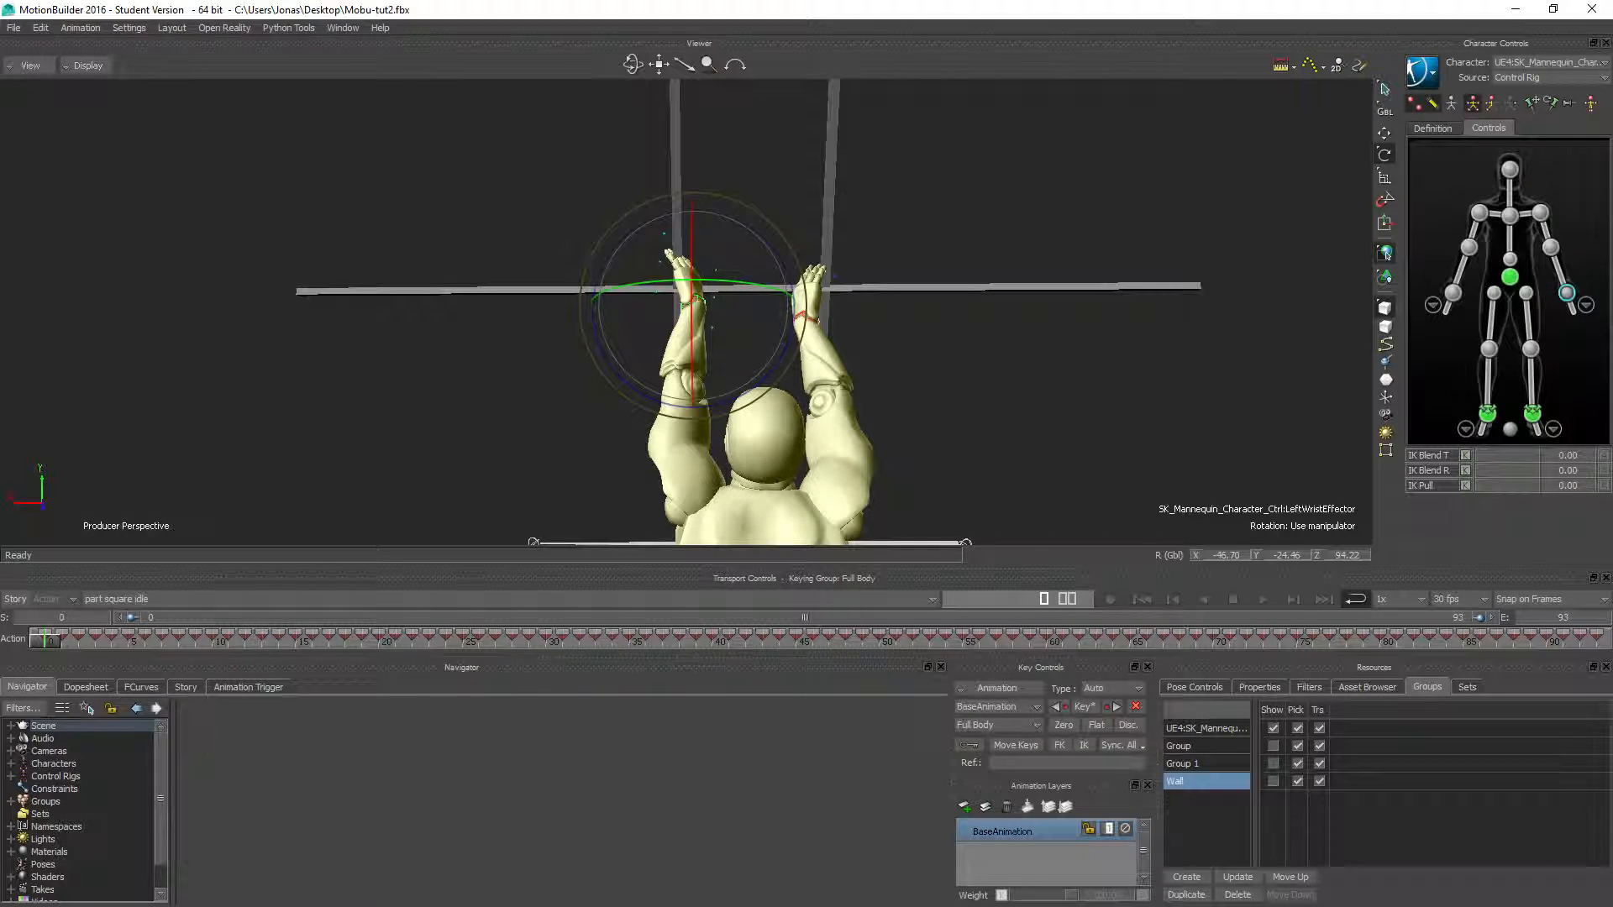
# On a new animation layer, rotate the left wrist to about -100, -10, 103 and the right to about -94, -5, -103, keyed at frame 0.
pyautogui.click(966, 809)
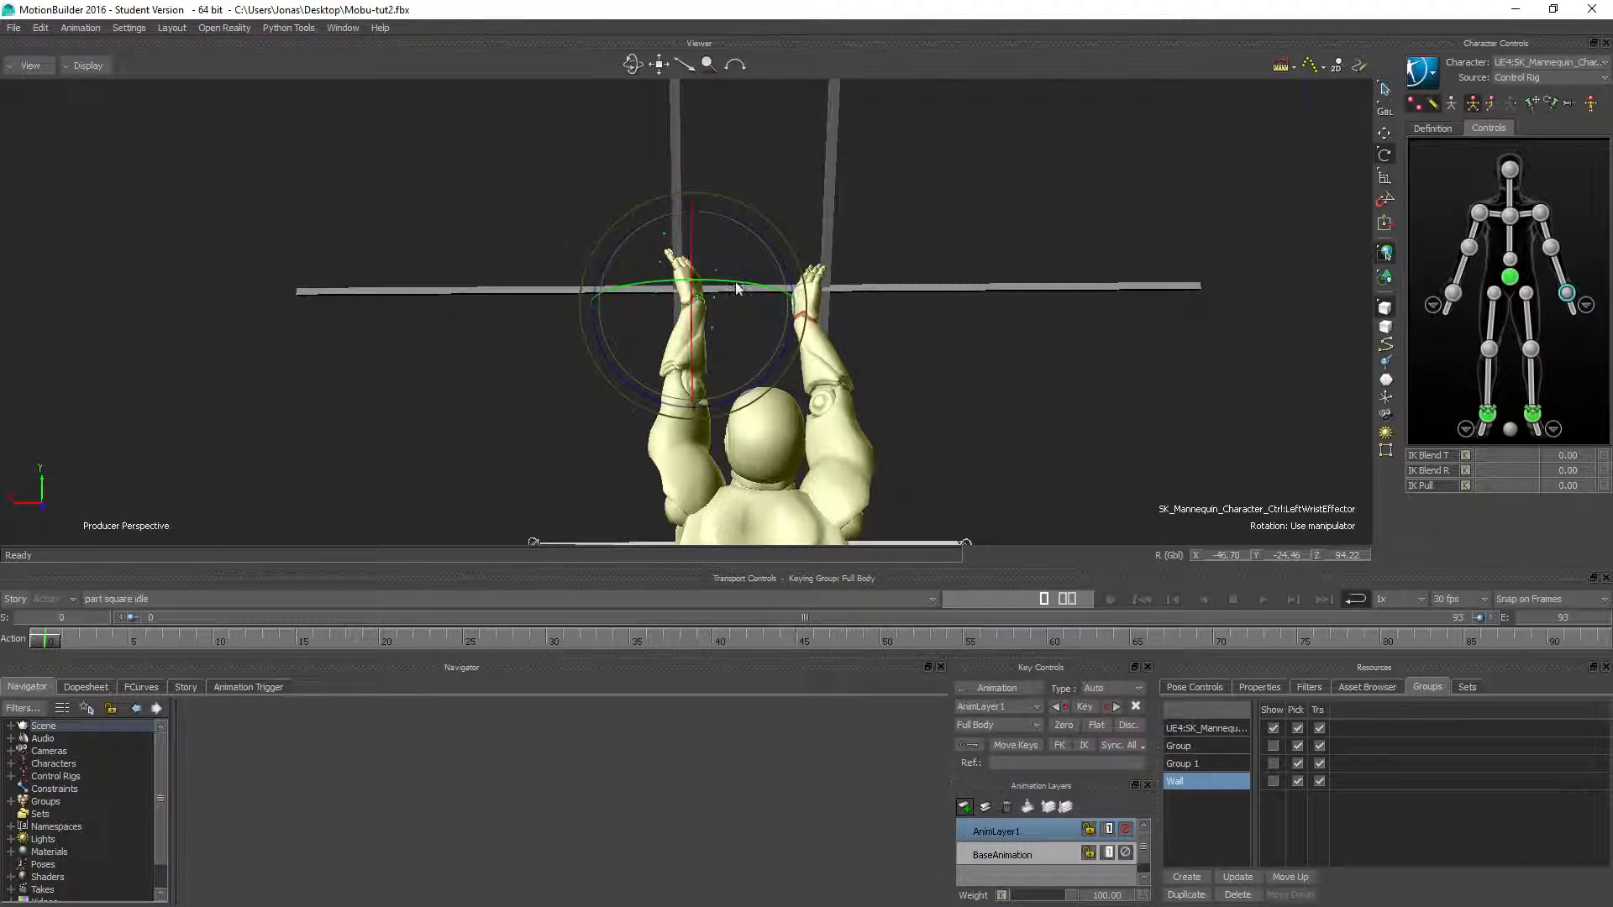
pyautogui.moveTo(638, 284)
pyautogui.mouseDown()
pyautogui.moveTo(679, 290)
pyautogui.moveTo(637, 279)
pyautogui.mouseUp()
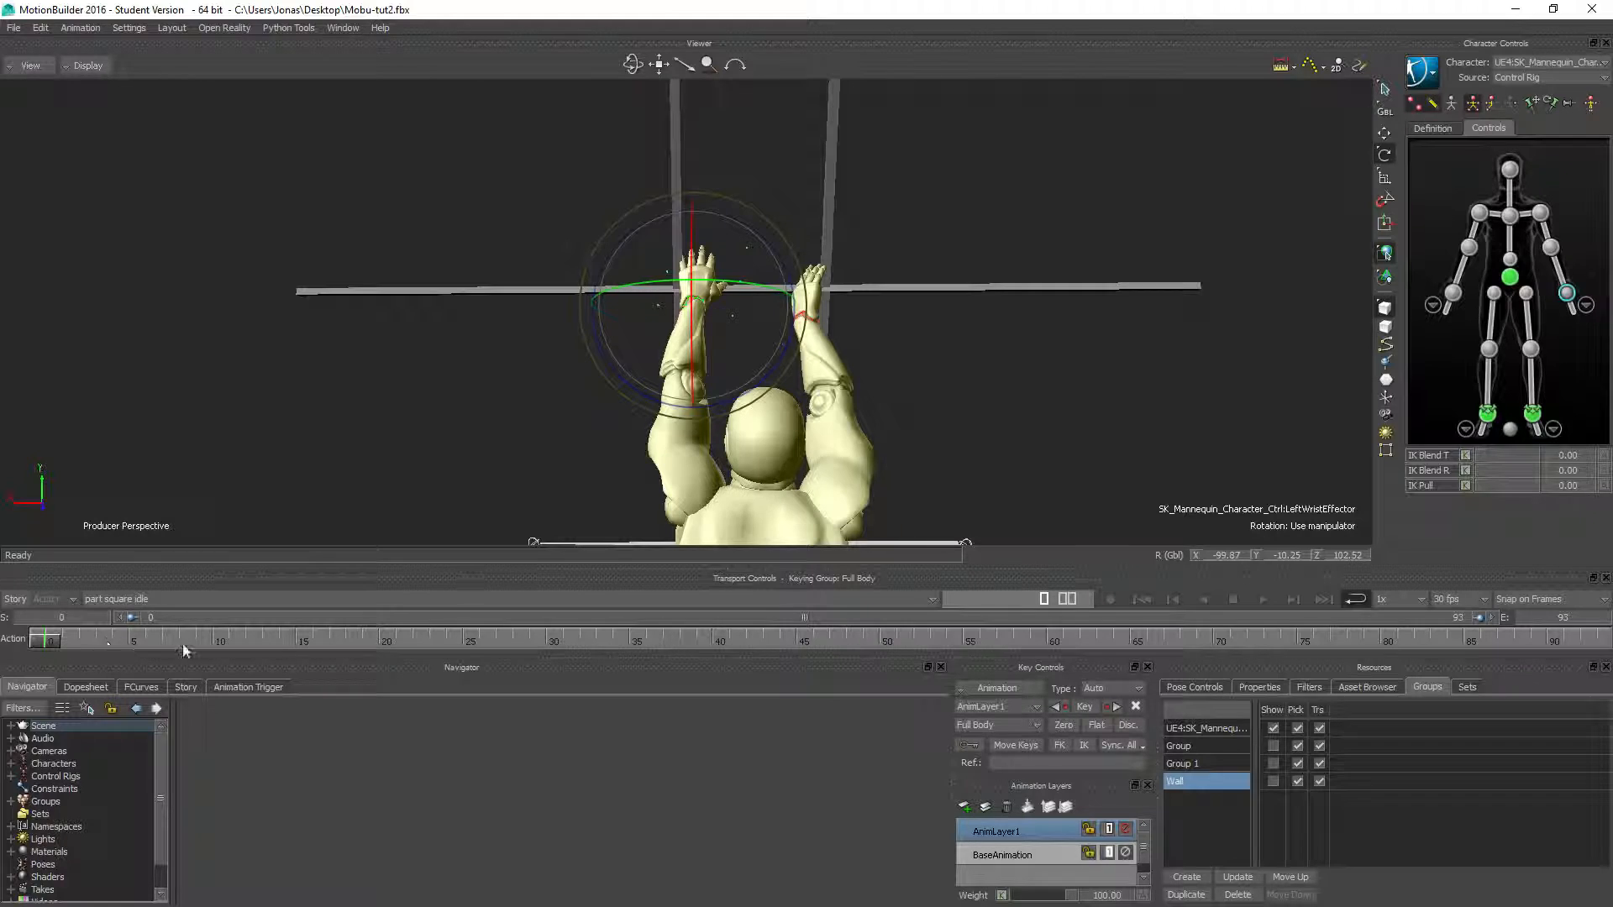
pyautogui.click(969, 859)
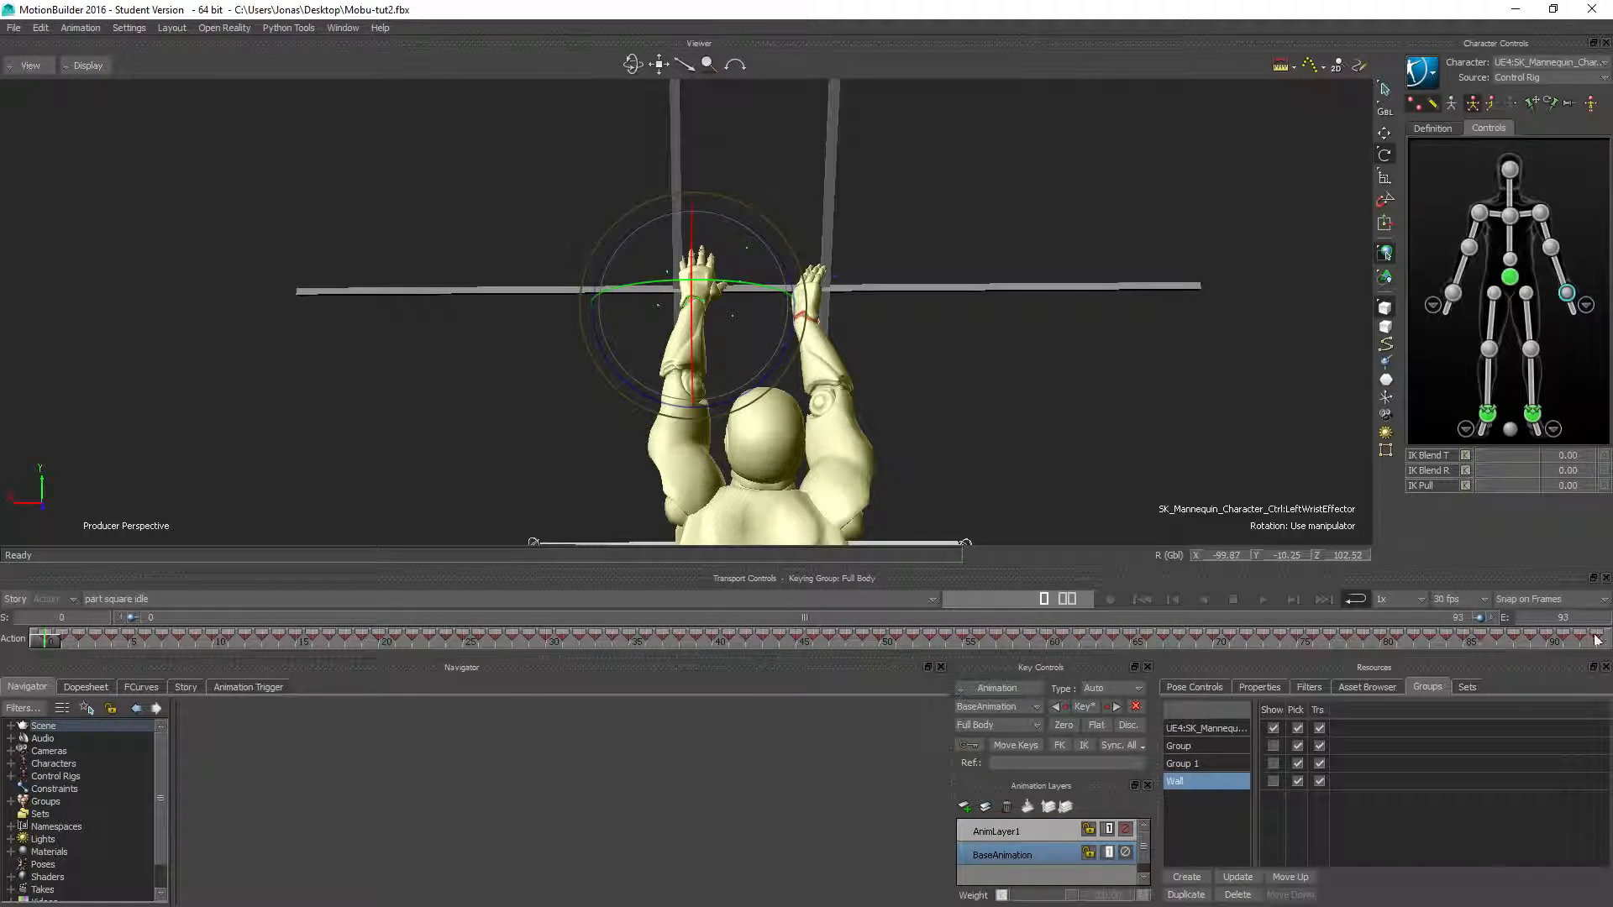
pyautogui.click(1033, 830)
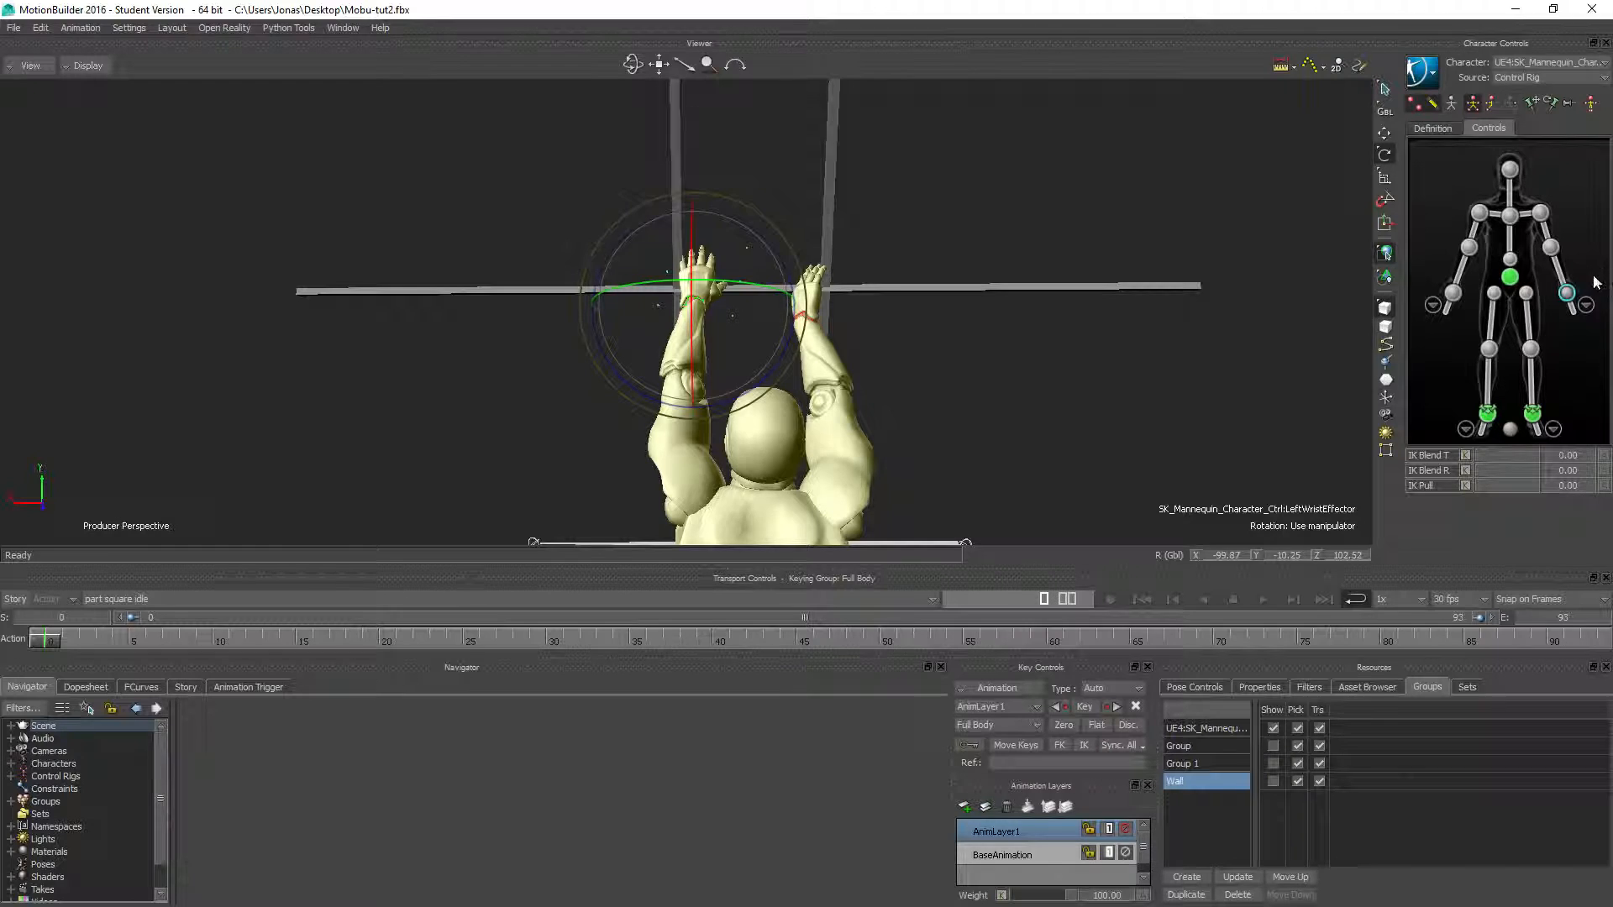
pyautogui.click(819, 324)
pyautogui.moveTo(838, 290); pyautogui.dragTo(892, 331)
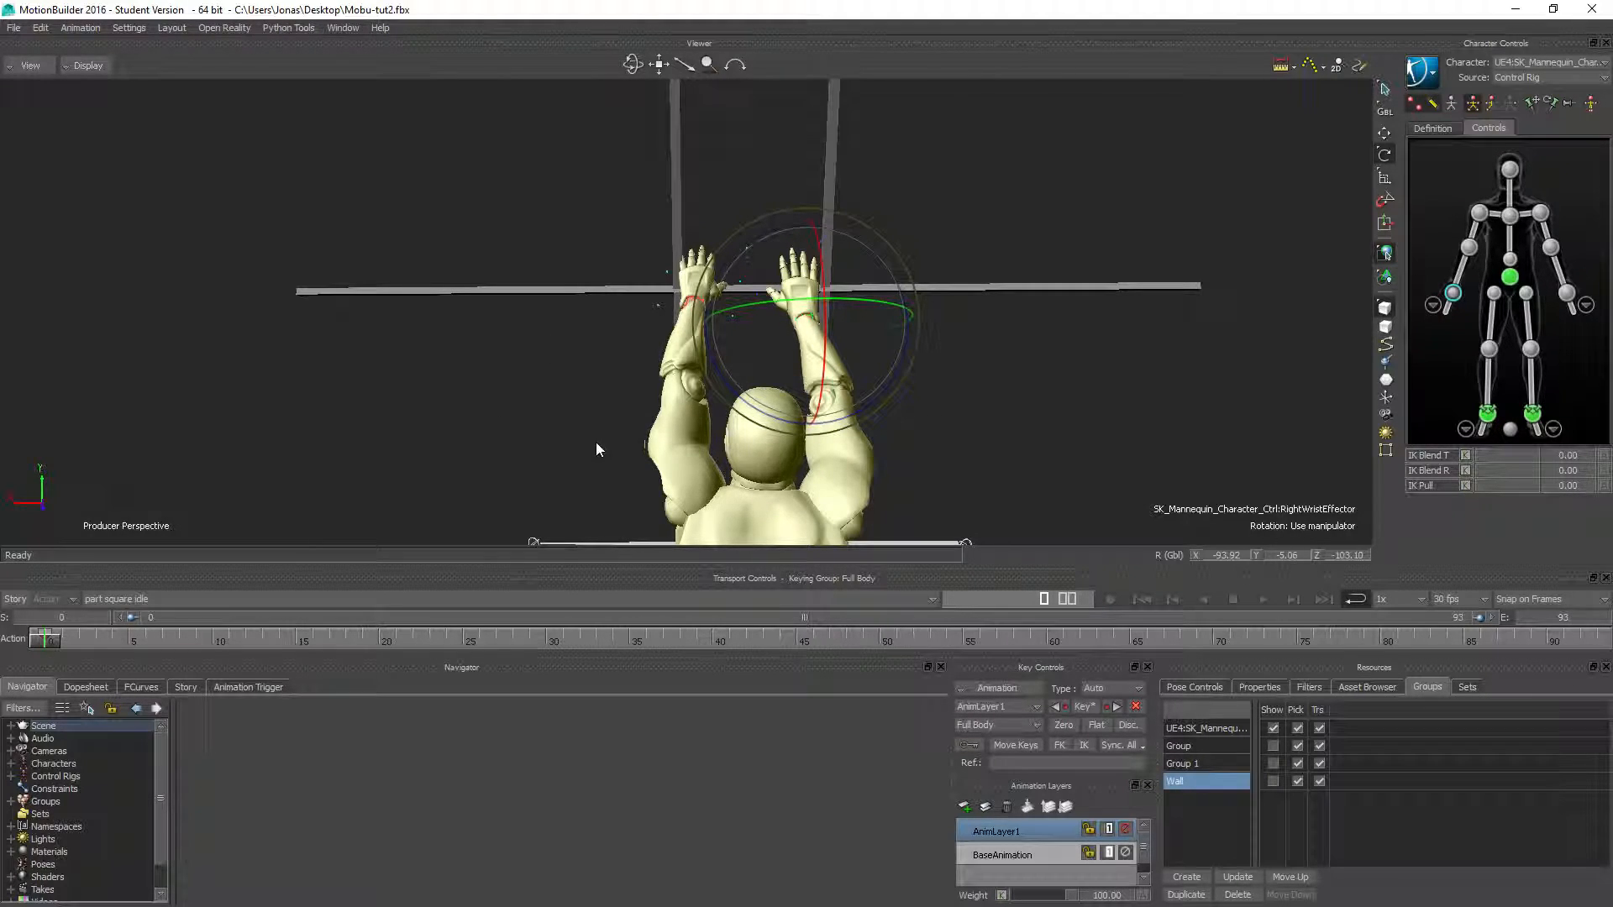
# Play the animation and examine the adjusted hand pose on the ledge from several angles, stopping at frame 20.
pyautogui.keyDown('ctrl'); pyautogui.keyDown('shift'); pyautogui.moveTo(511, 417); pyautogui.dragTo(624, 392); pyautogui.keyUp('shift'); pyautogui.keyUp('ctrl')
pyautogui.keyDown('ctrl'); pyautogui.moveTo(819, 454); pyautogui.dragTo(879, 456); pyautogui.keyUp('ctrl')
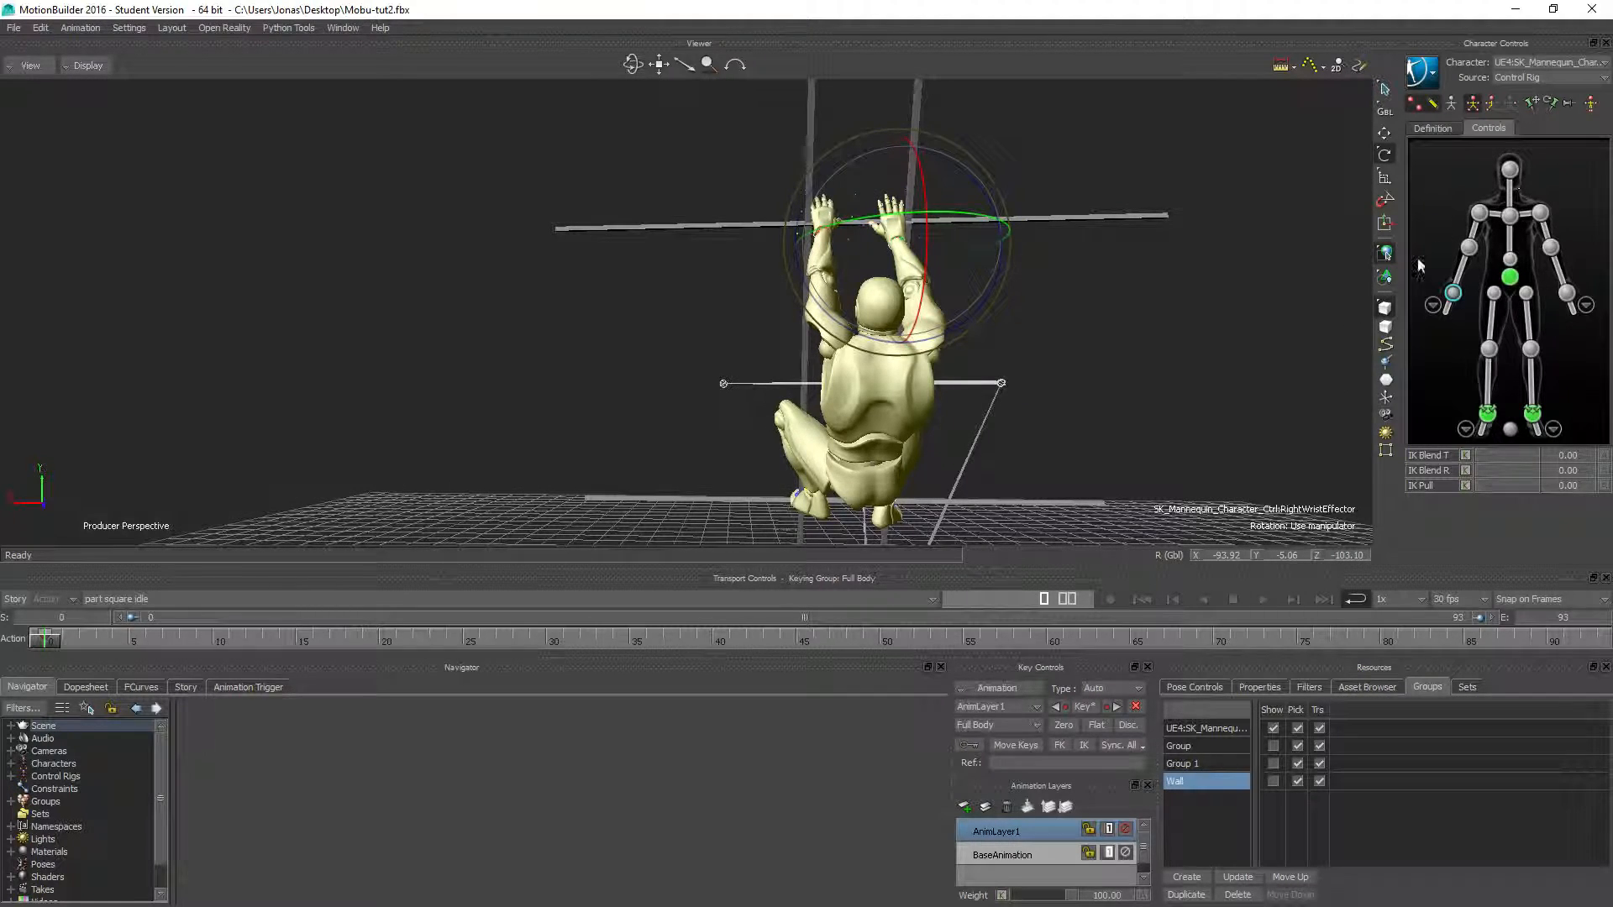
pyautogui.moveTo(781, 346)
pyautogui.keyDown('shift'); pyautogui.mouseDown()
pyautogui.moveTo(778, 360)
pyautogui.moveTo(771, 331)
pyautogui.mouseUp(); pyautogui.keyUp('shift')
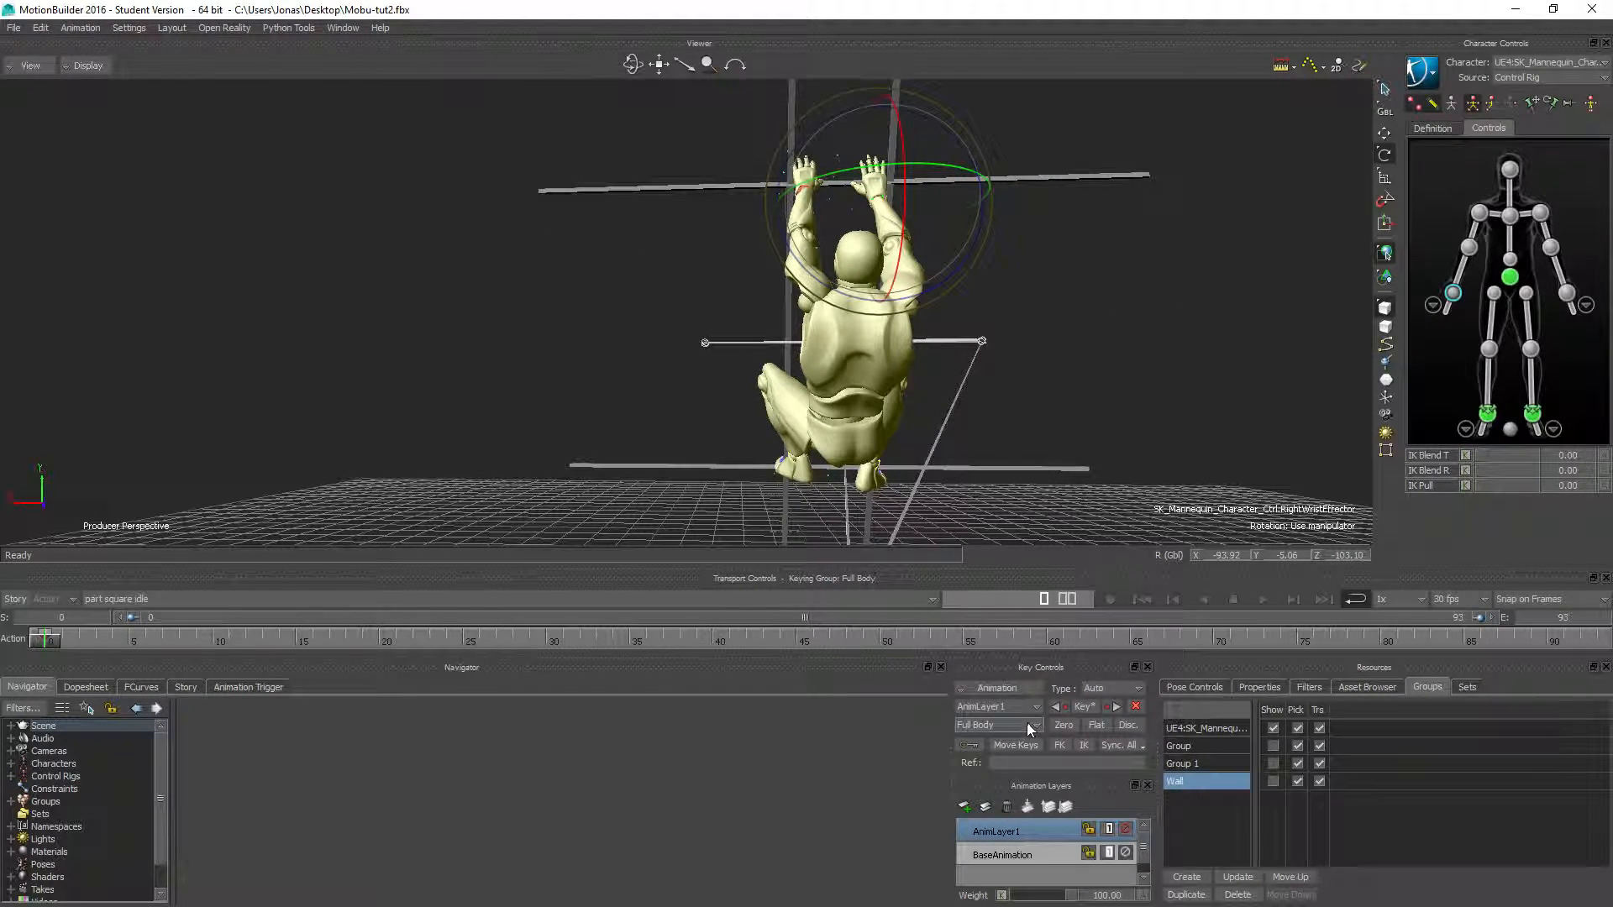
pyautogui.keyDown('ctrl'); pyautogui.keyDown('shift'); pyautogui.moveTo(741, 343); pyautogui.dragTo(704, 380); pyautogui.keyUp('shift'); pyautogui.keyUp('ctrl')
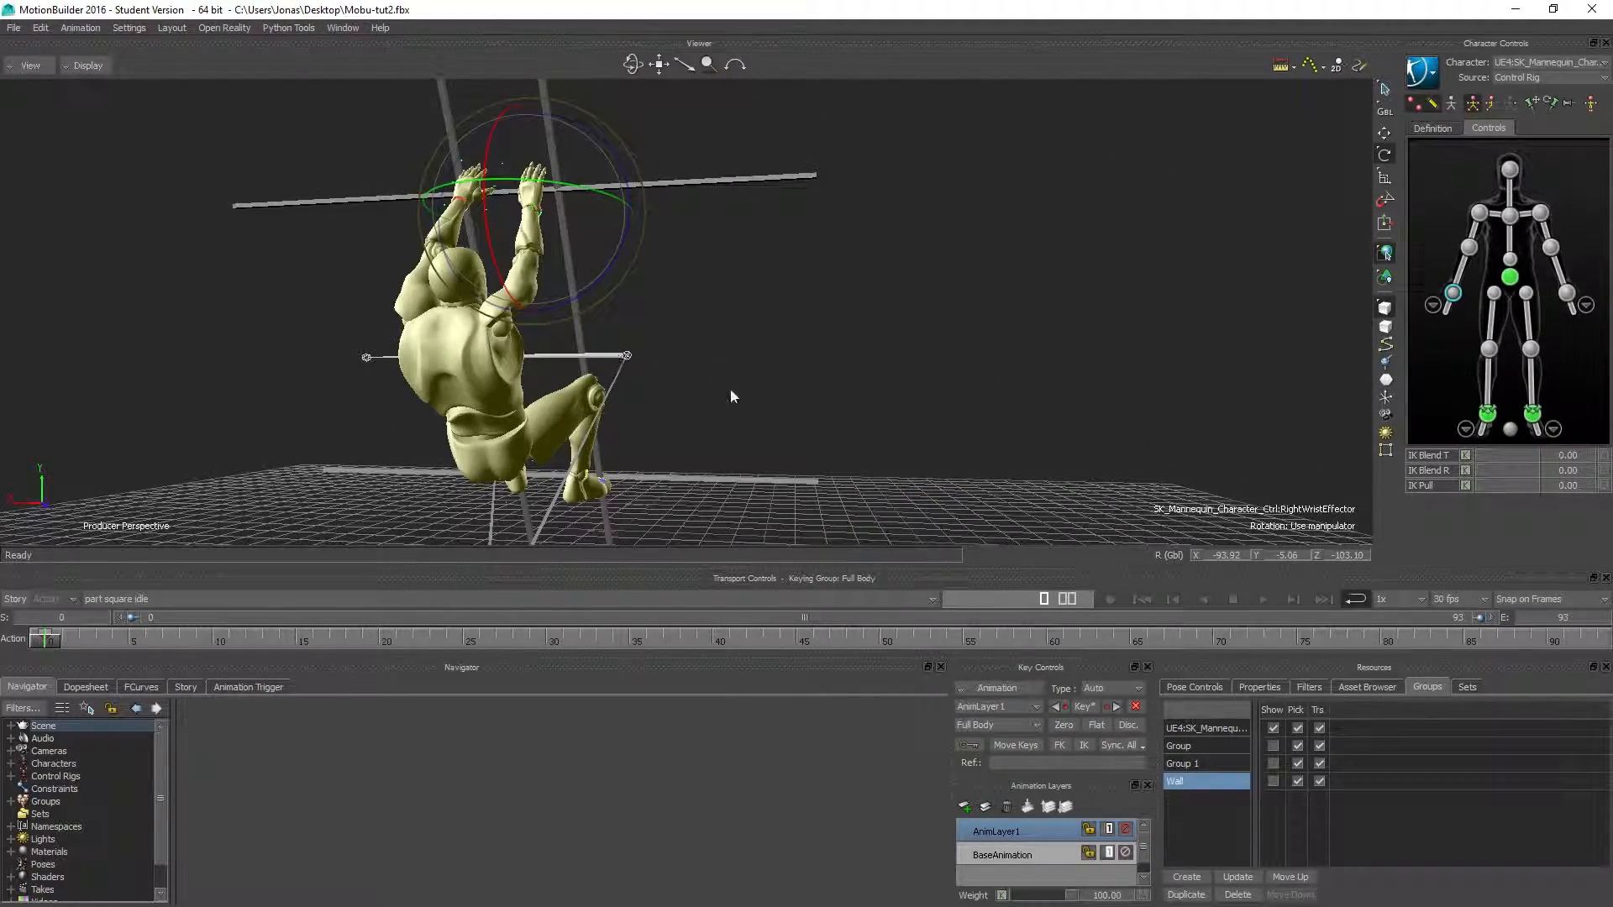
pyautogui.keyDown('ctrl'); pyautogui.keyDown('shift'); pyautogui.moveTo(476, 321); pyautogui.dragTo(652, 328); pyautogui.keyUp('shift'); pyautogui.keyUp('ctrl')
pyautogui.keyDown('ctrl'); pyautogui.keyDown('shift'); pyautogui.moveTo(879, 340); pyautogui.dragTo(889, 378); pyautogui.keyUp('shift'); pyautogui.keyUp('ctrl')
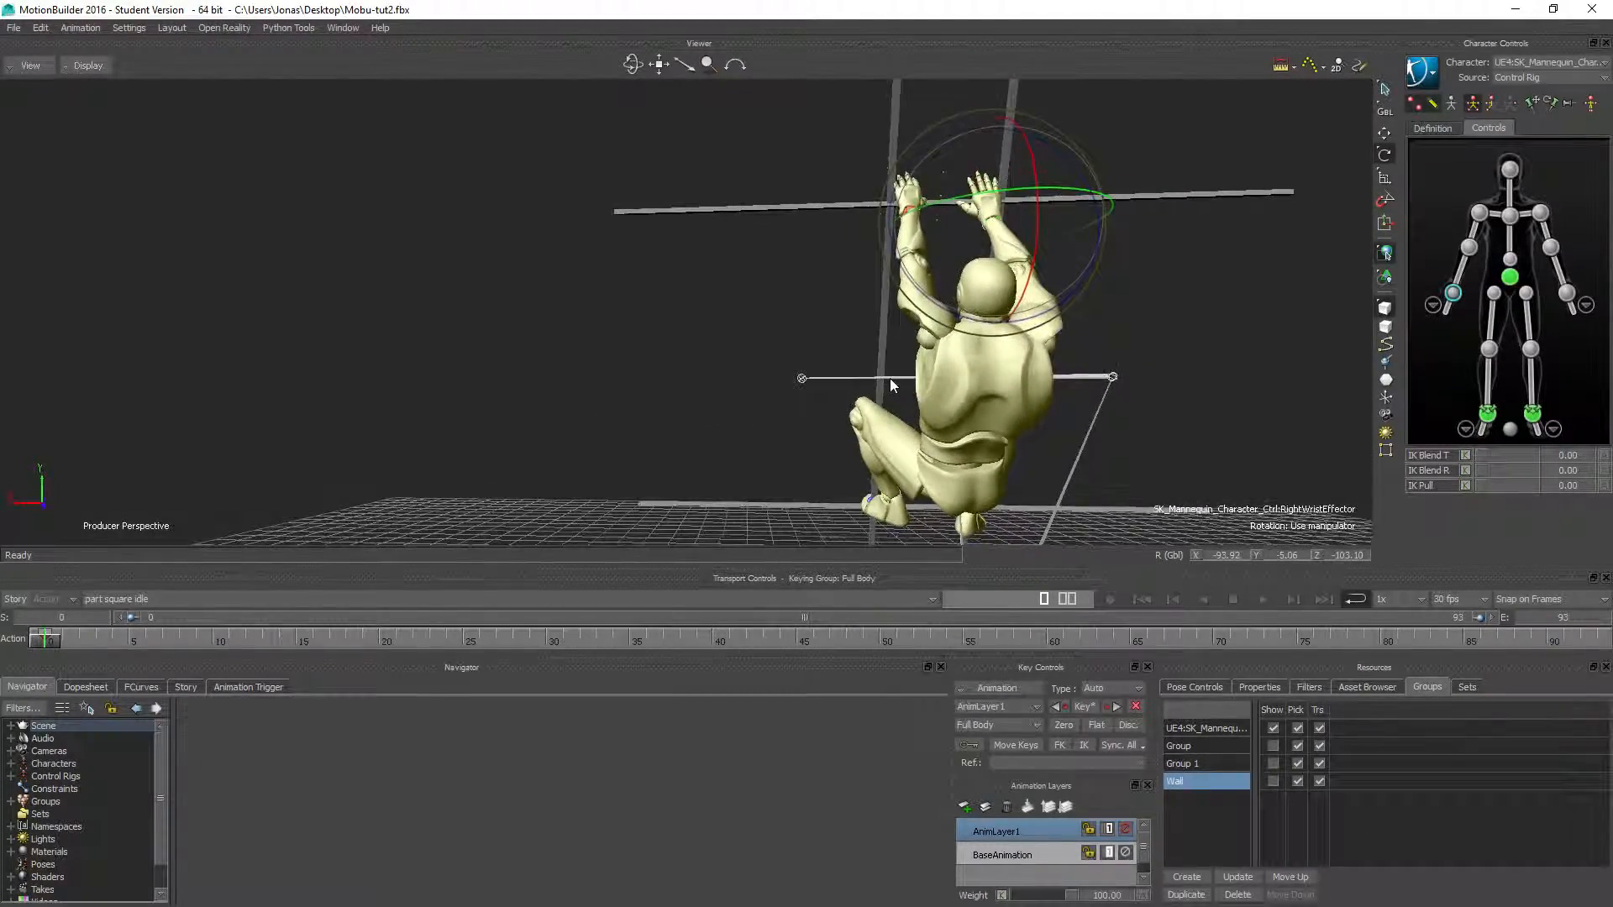
pyautogui.keyDown('shift'); pyautogui.moveTo(1021, 351); pyautogui.dragTo(1006, 383); pyautogui.keyUp('shift')
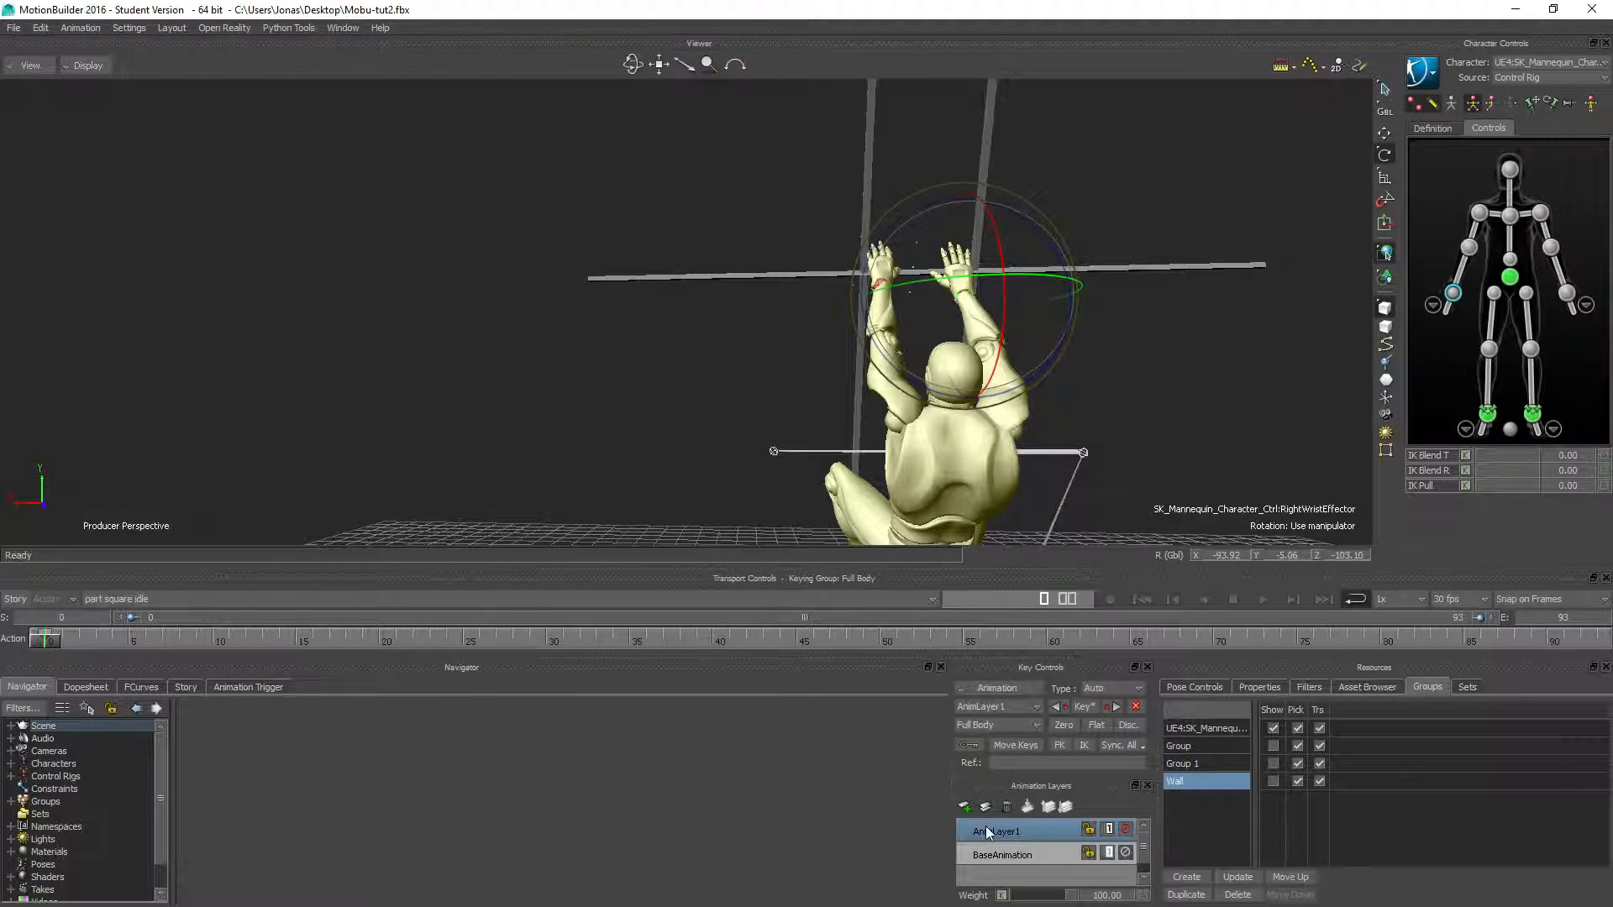
pyautogui.click(1265, 599)
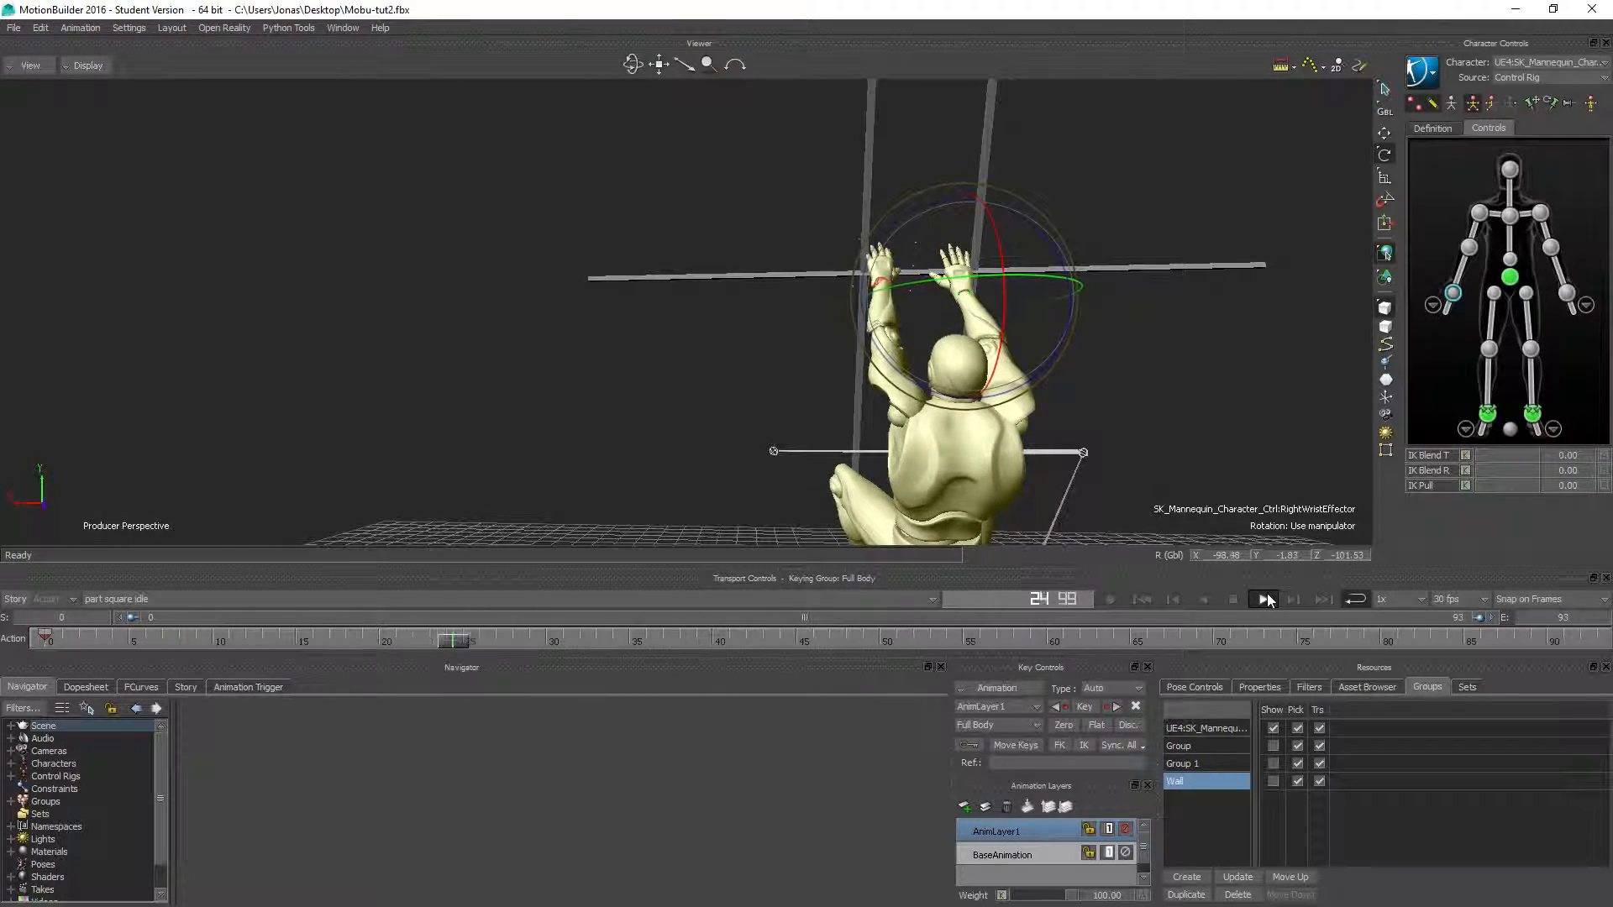
pyautogui.keyDown('ctrl'); pyautogui.keyDown('shift'); pyautogui.moveTo(962, 317); pyautogui.dragTo(930, 328); pyautogui.keyUp('shift'); pyautogui.keyUp('ctrl')
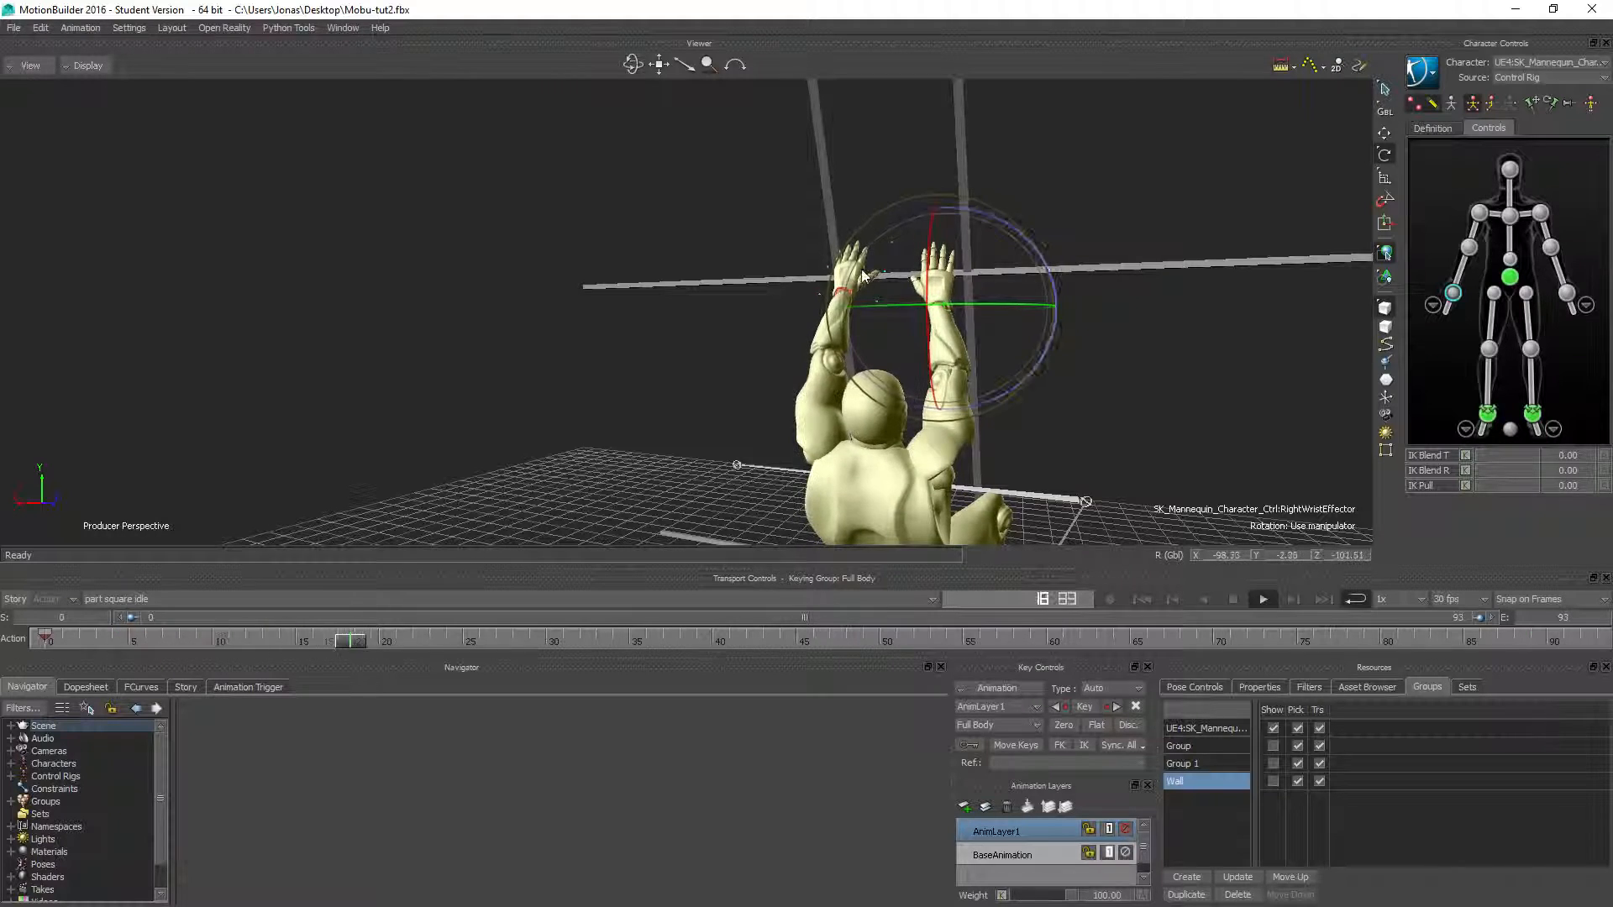
pyautogui.click(1235, 600)
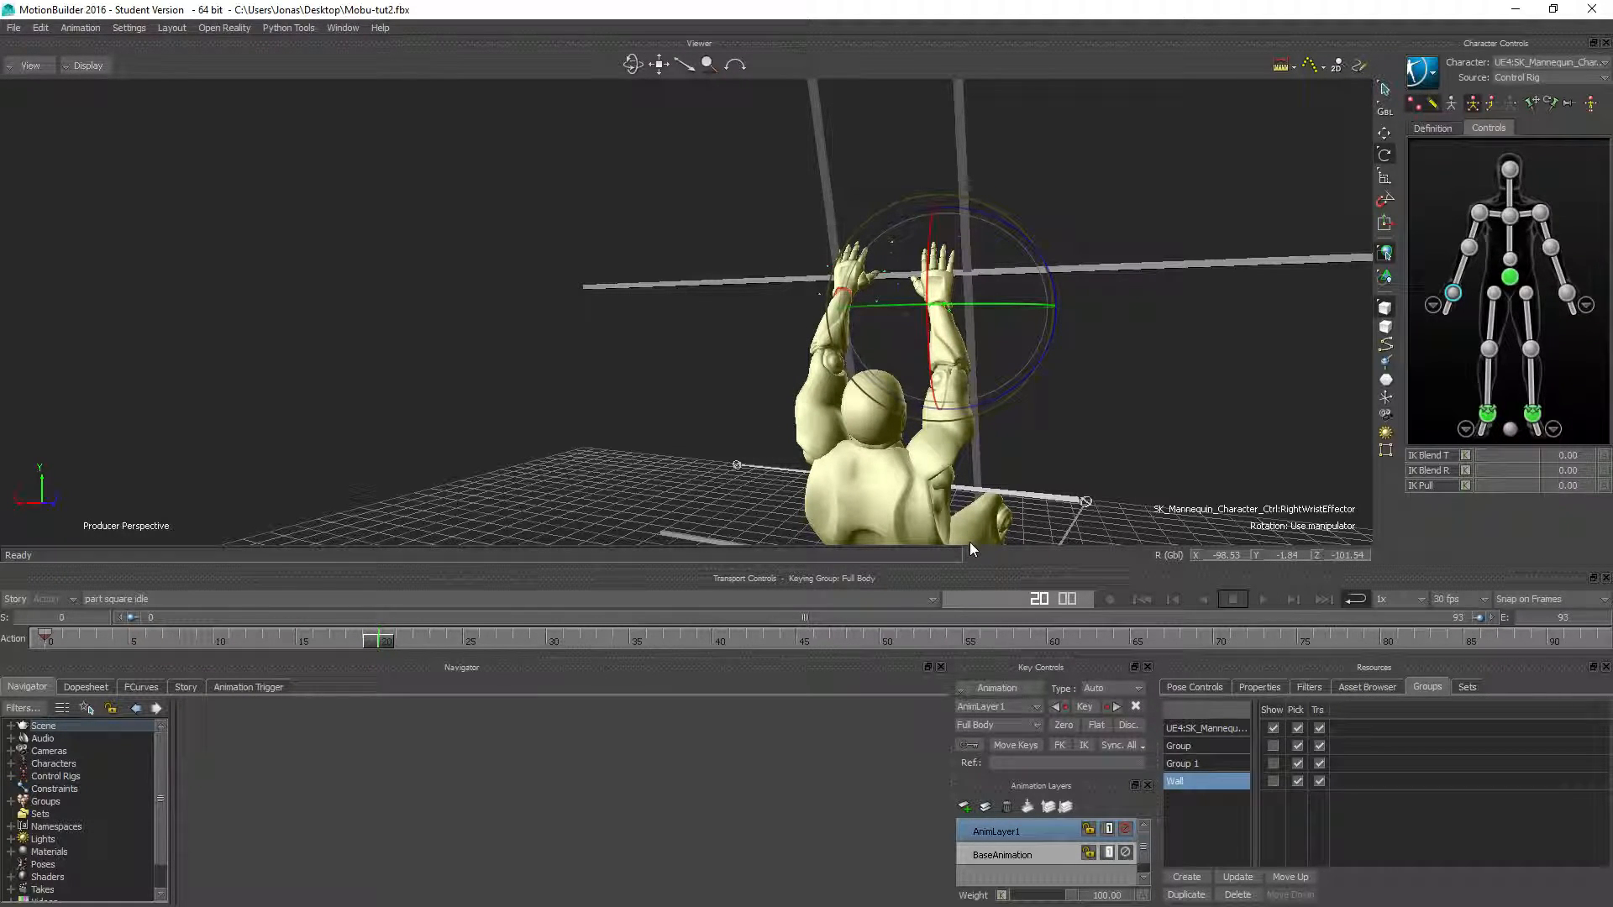
# Create an auxiliary pivot on the right wrist effector and another on the left wrist effector.
pyautogui.rightClick(1452, 294)
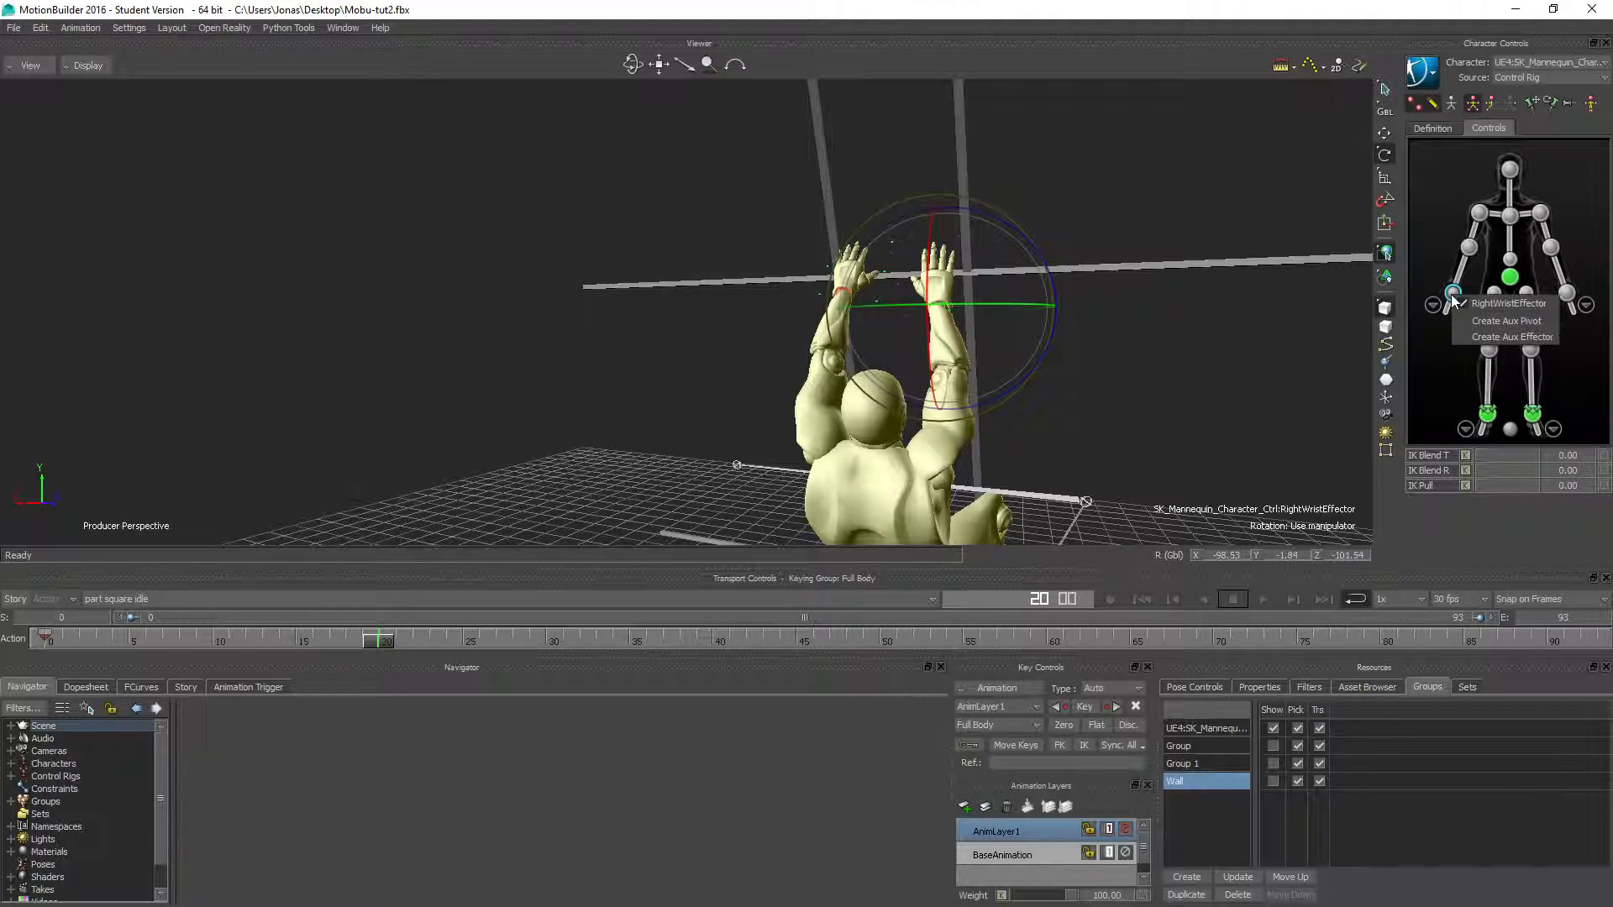
pyautogui.click(1504, 321)
pyautogui.click(1567, 292)
pyautogui.rightClick(1567, 291)
pyautogui.click(1574, 324)
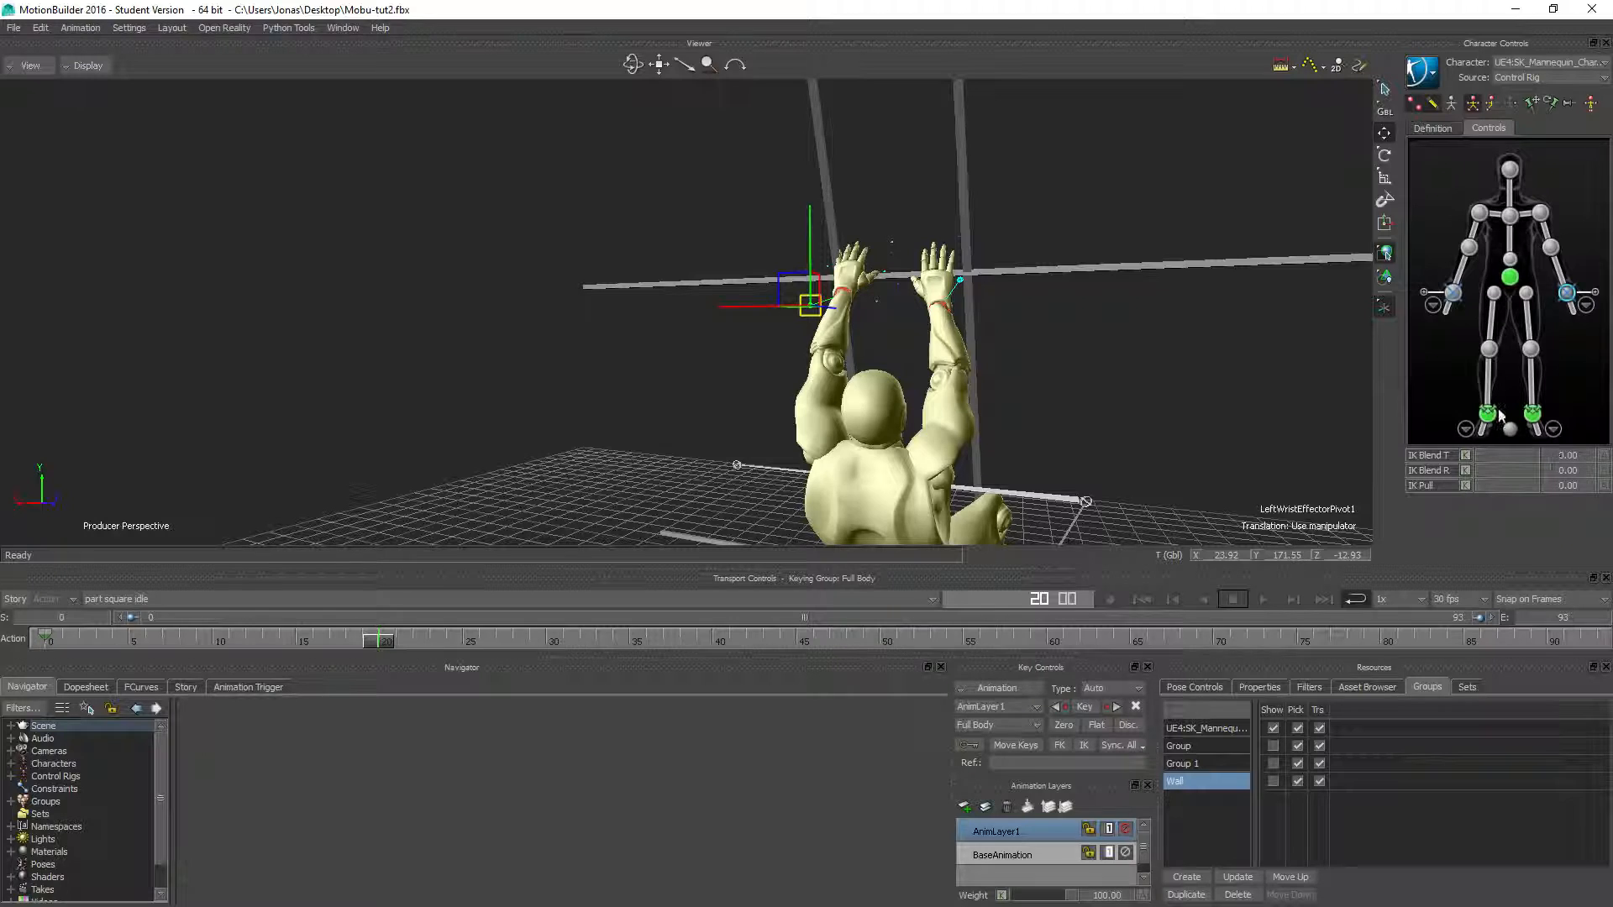
# Move the right wrist's auxiliary pivot forward along the global Z axis to about 0.72.
pyautogui.click(1425, 293)
pyautogui.click(1452, 293)
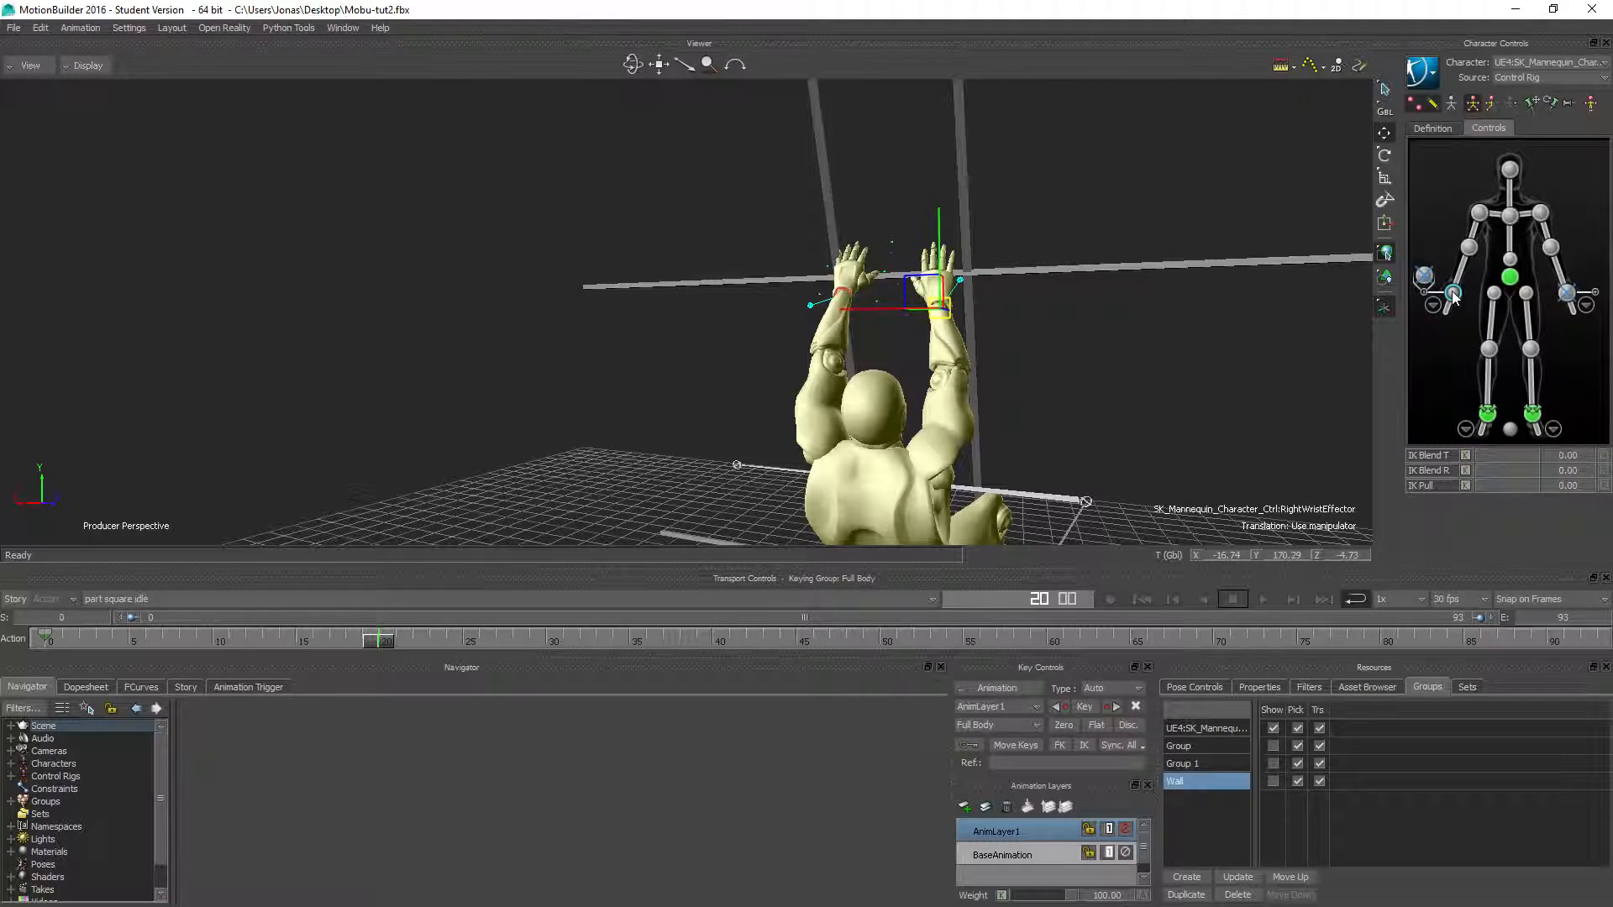
pyautogui.click(1422, 276)
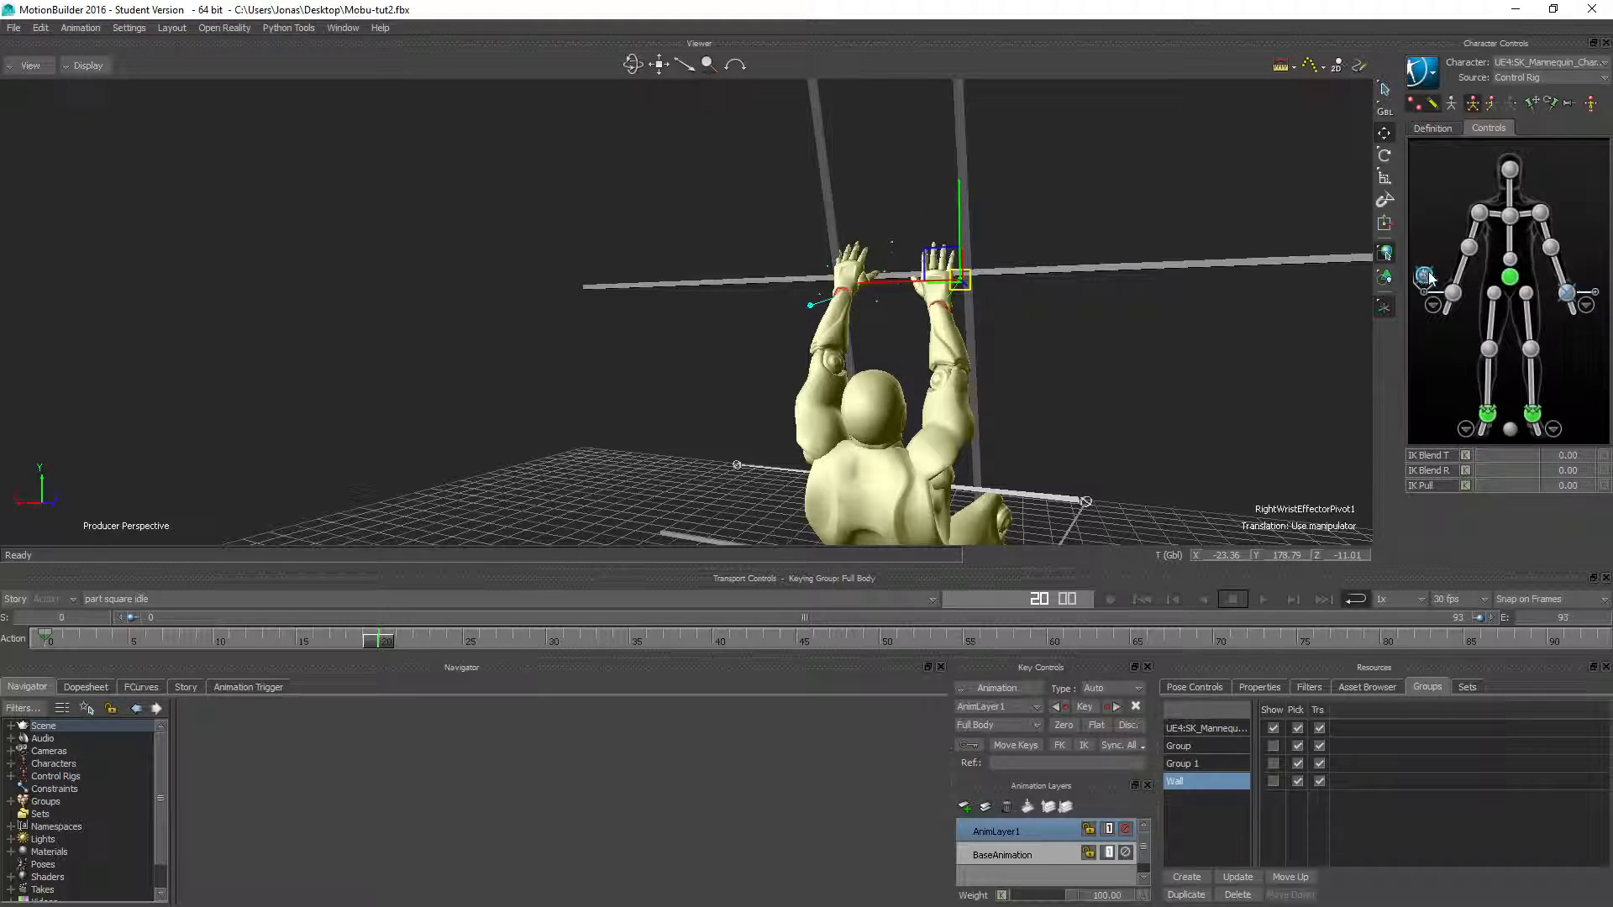
pyautogui.click(1594, 292)
pyautogui.keyDown('ctrl'); pyautogui.moveTo(882, 242); pyautogui.dragTo(512, 351); pyautogui.keyUp('ctrl')
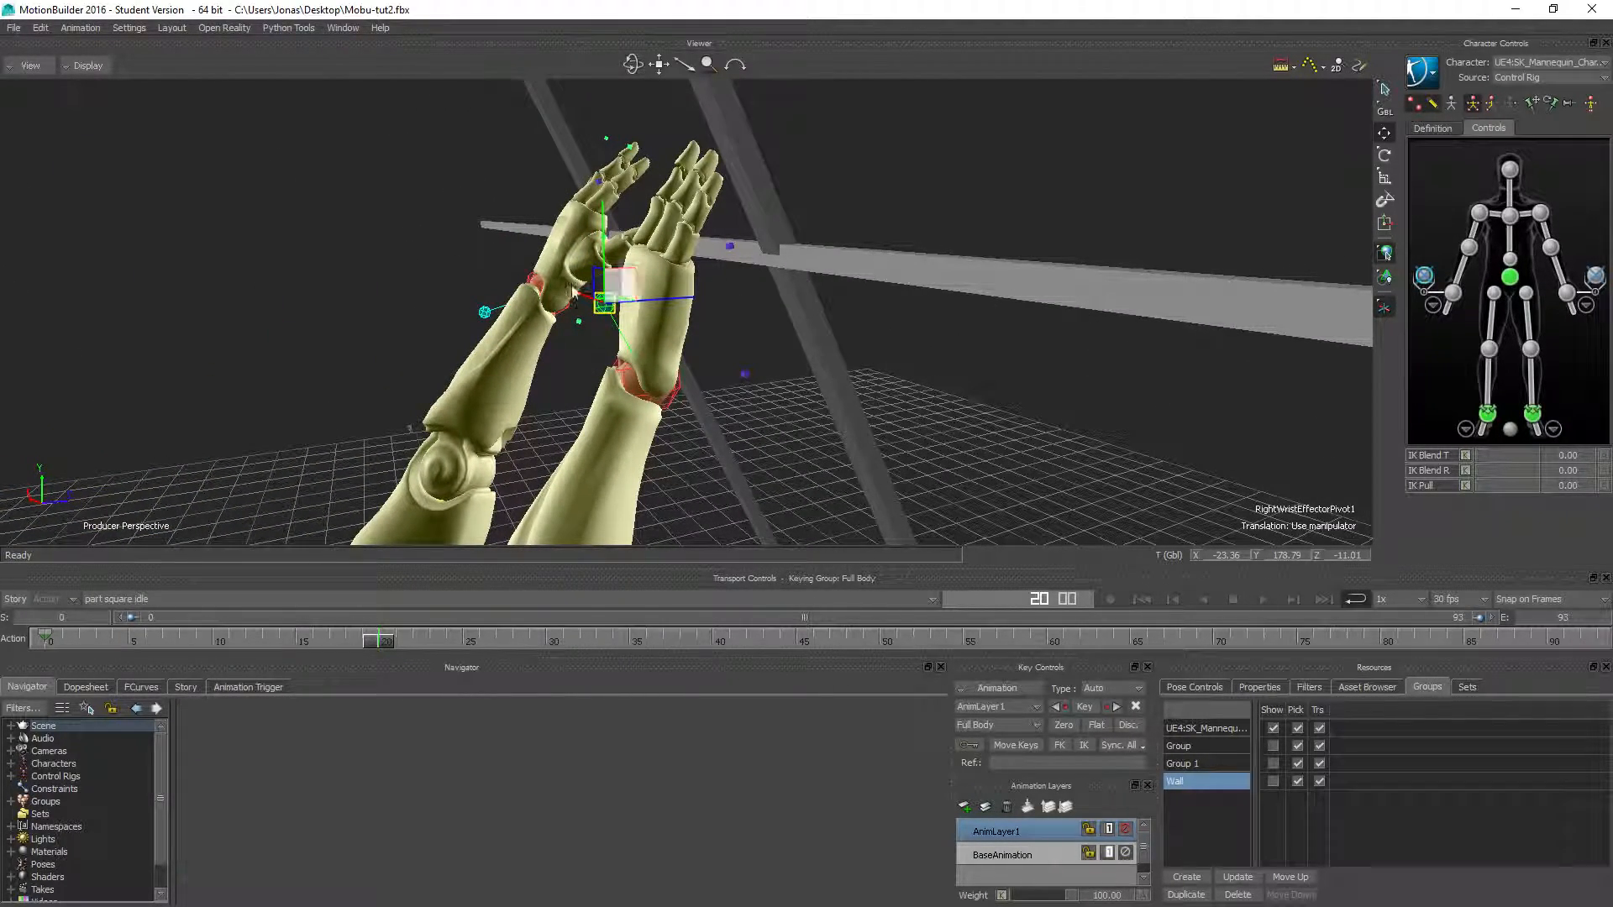
pyautogui.moveTo(673, 270); pyautogui.dragTo(747, 274)
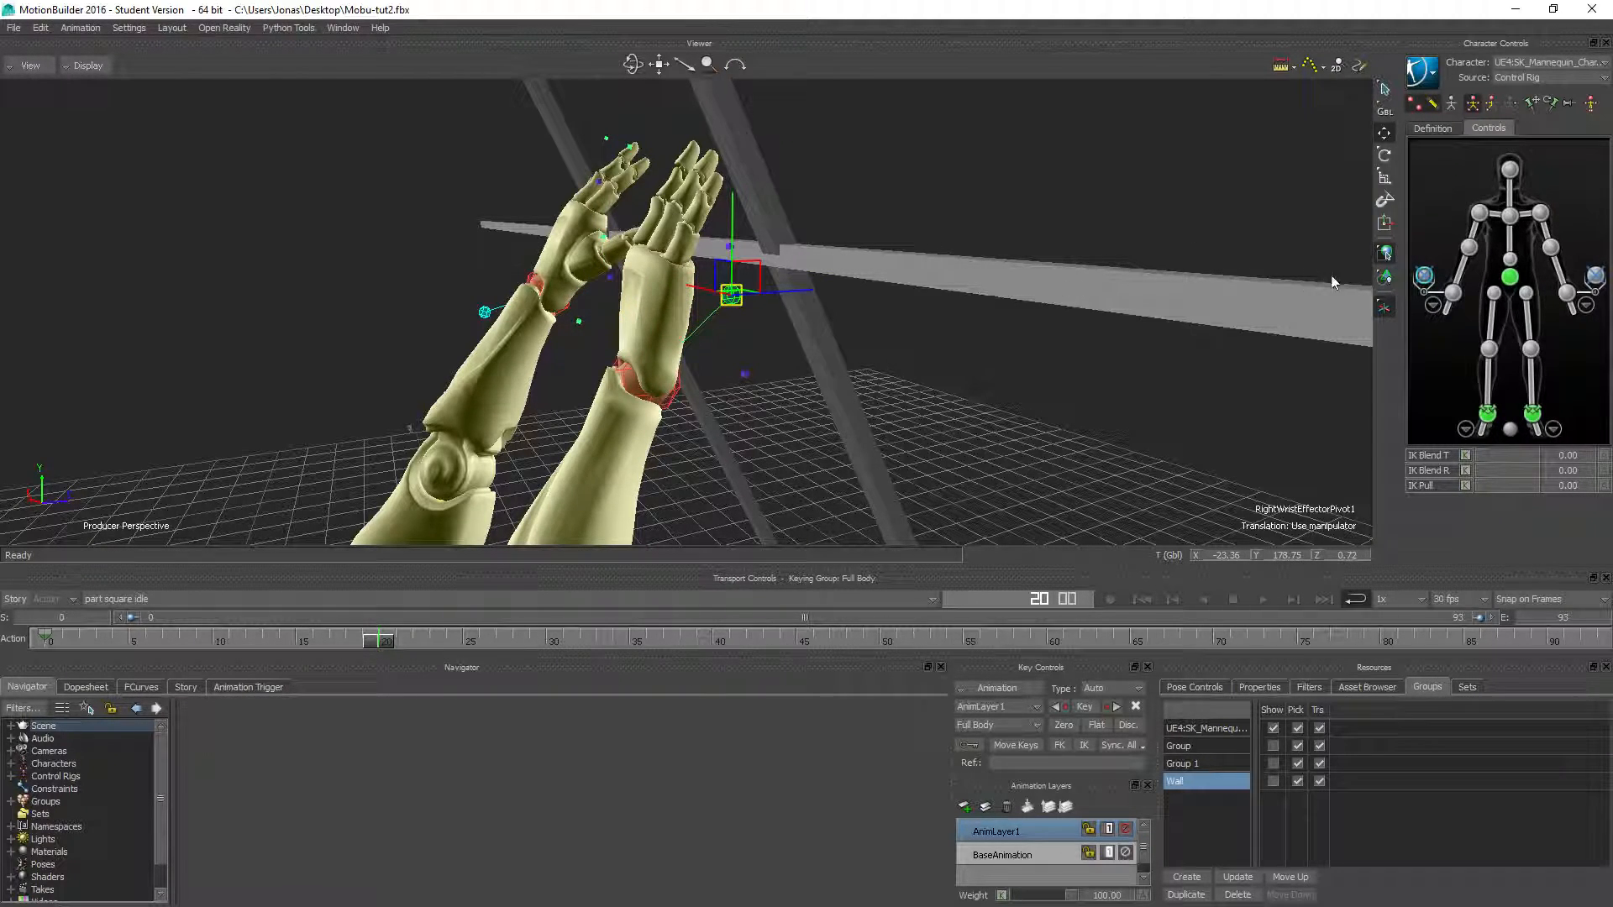
# Switch the selection mode from Pivot to Model and back to Pivot.
pyautogui.click(1385, 309)
pyautogui.click(1386, 311)
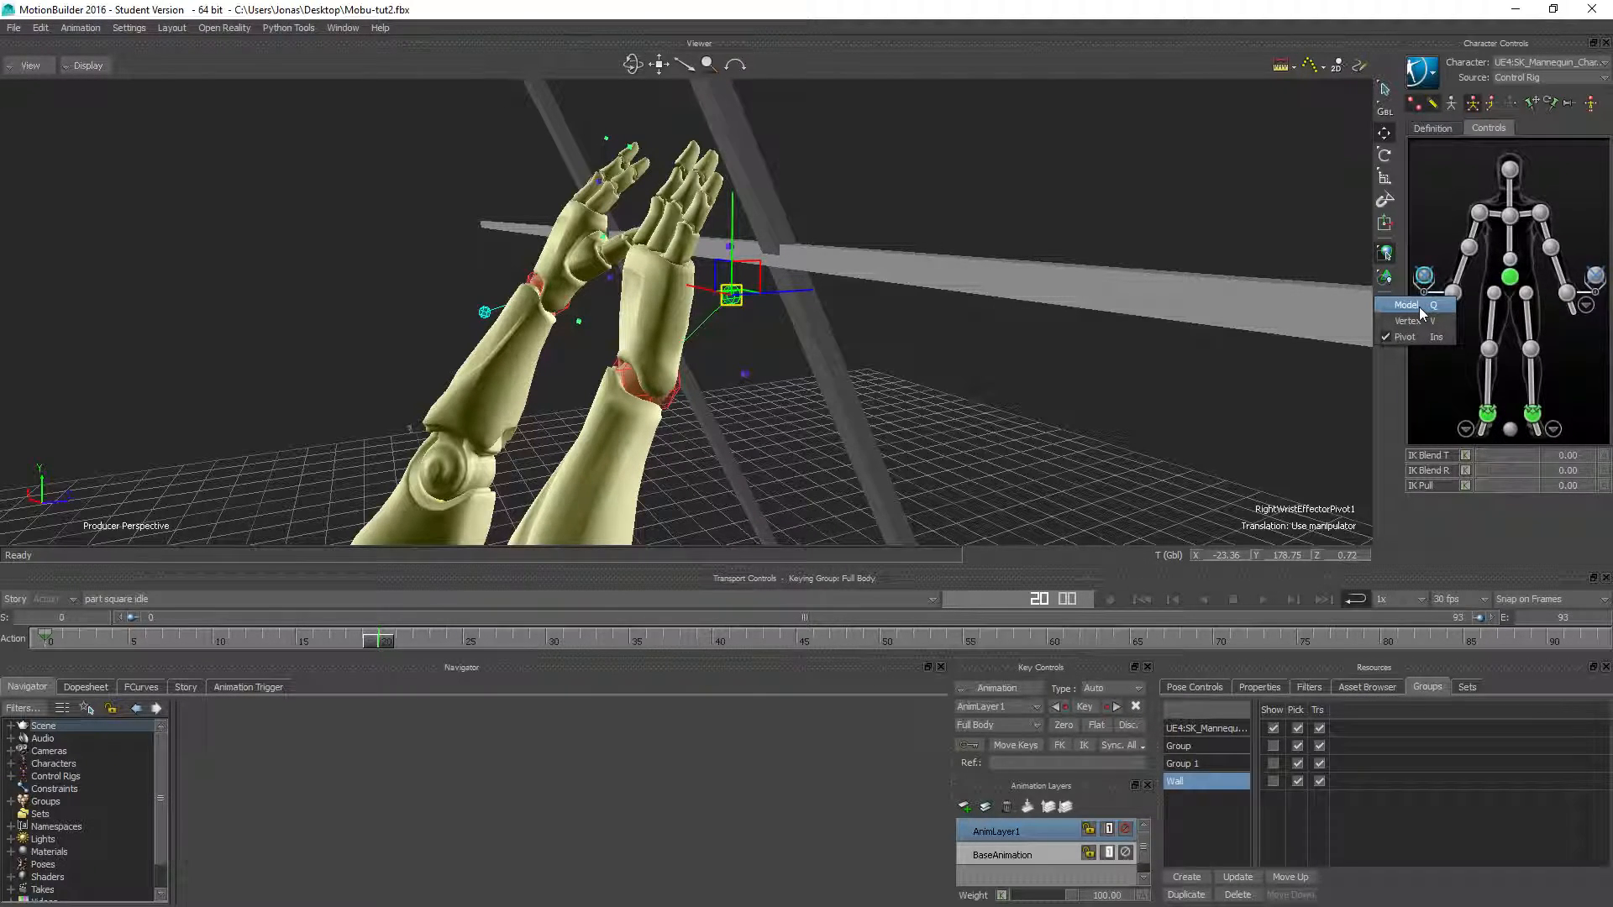
pyautogui.click(1418, 308)
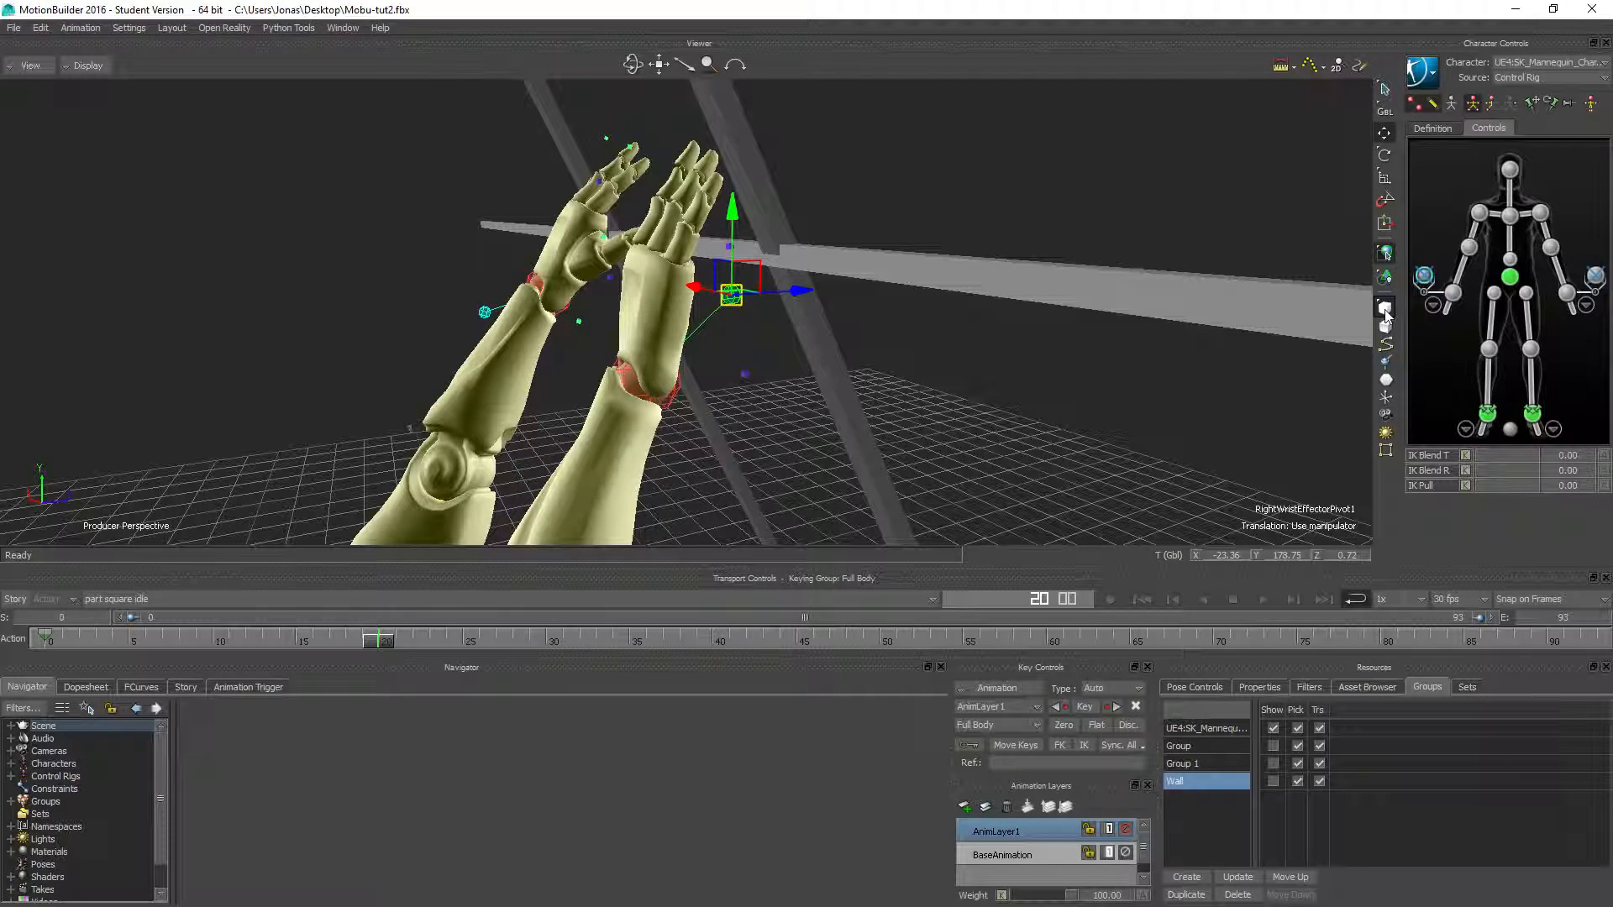
pyautogui.click(1385, 312)
pyautogui.click(1409, 347)
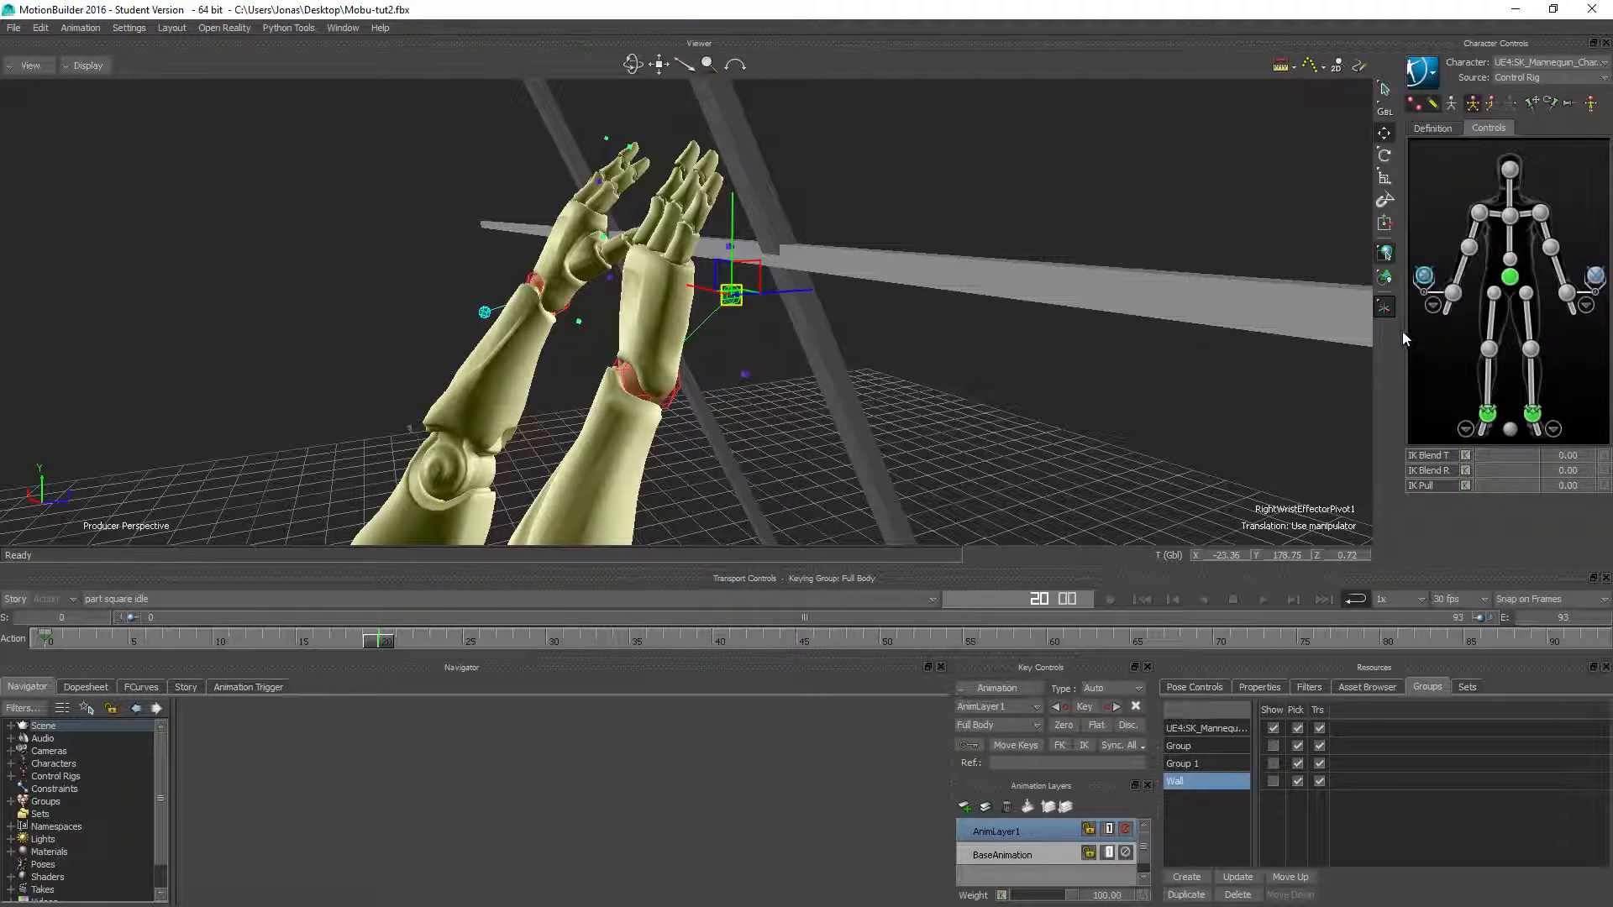
# Return to Pivot mode after trying Model mode, and place the right wrist's auxiliary pivot on the palm below the fingers.
pyautogui.click(1385, 311)
pyautogui.click(1418, 308)
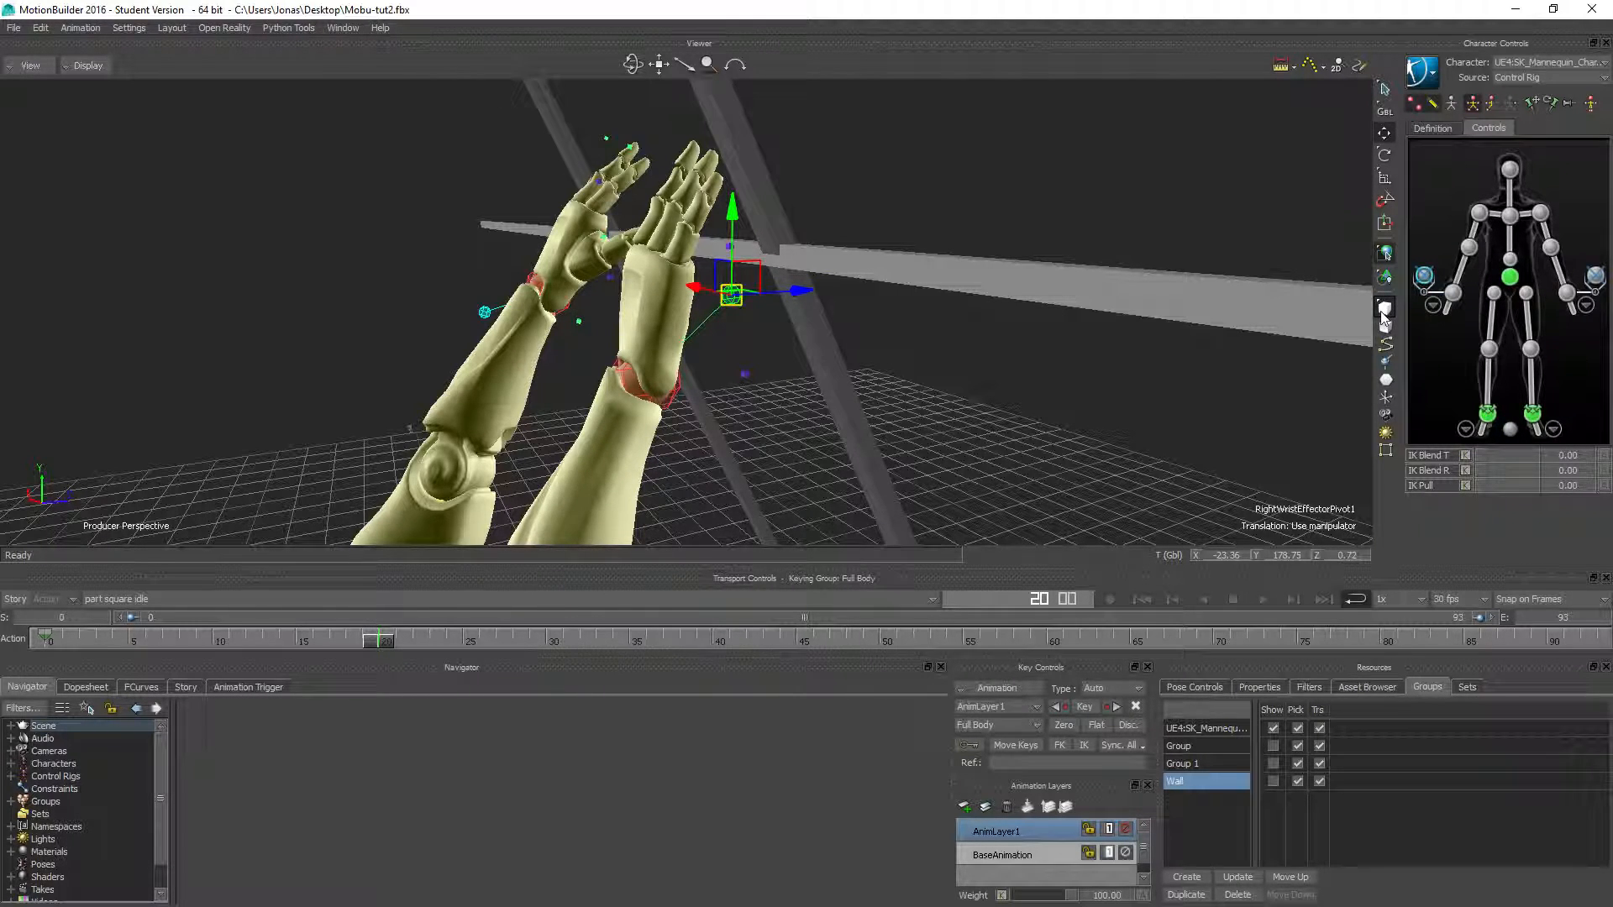
pyautogui.click(1385, 313)
pyautogui.click(1418, 346)
pyautogui.keyDown('ctrl'); pyautogui.keyDown('shift'); pyautogui.moveTo(734, 335); pyautogui.dragTo(494, 357); pyautogui.keyUp('shift'); pyautogui.keyUp('ctrl')
pyautogui.keyDown('ctrl'); pyautogui.moveTo(288, 239); pyautogui.dragTo(613, 300); pyautogui.keyUp('ctrl')
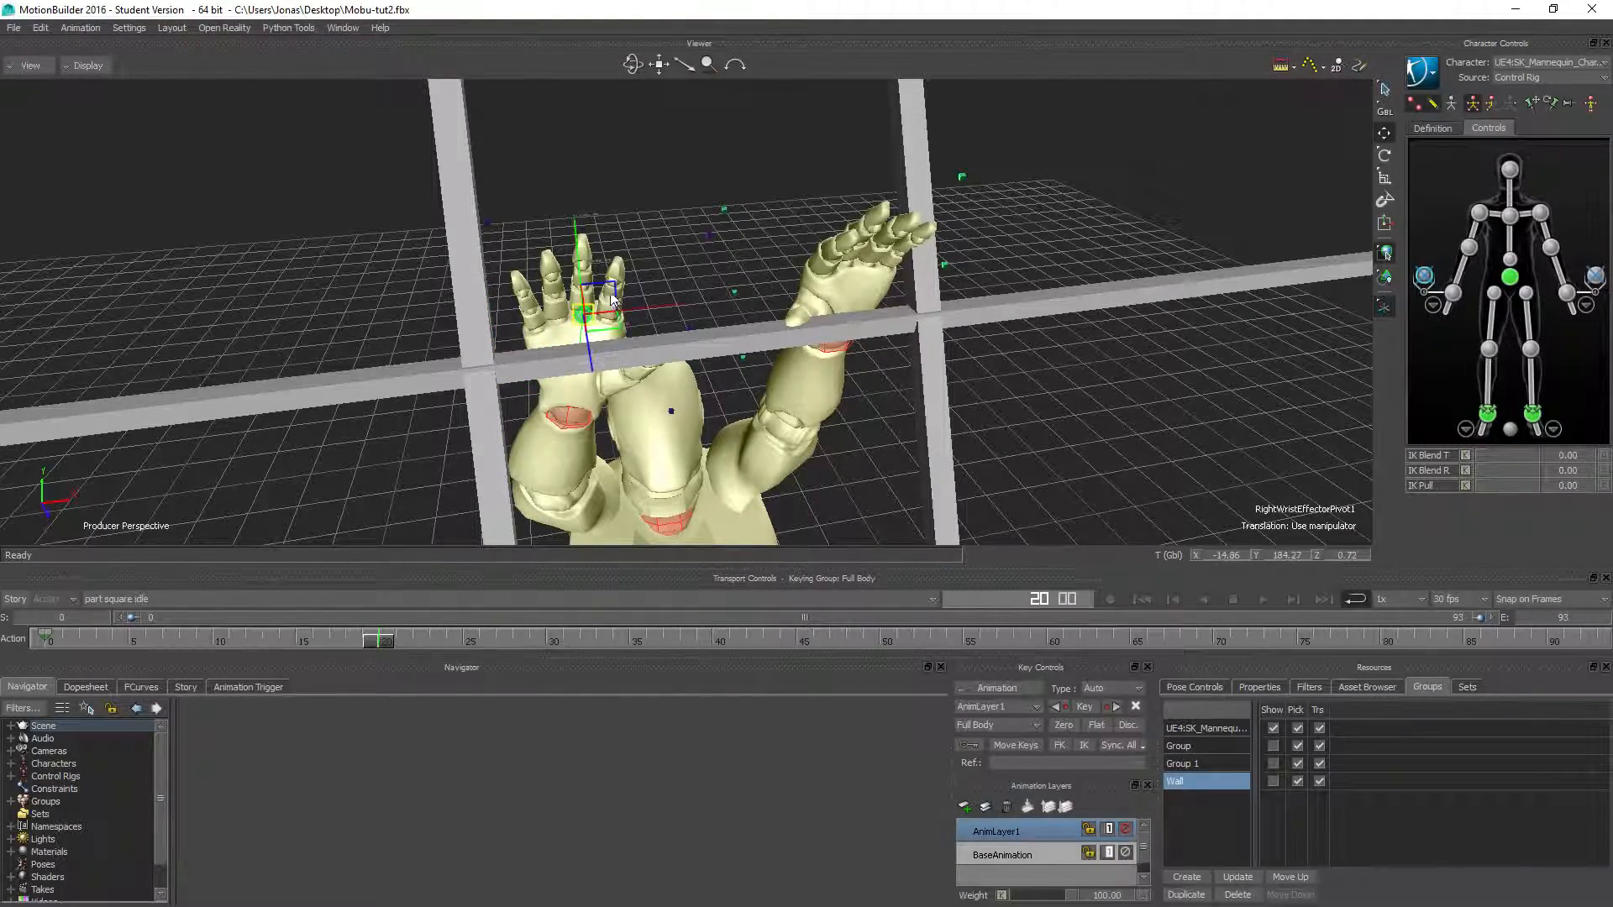
pyautogui.keyDown('ctrl'); pyautogui.keyDown('shift'); pyautogui.moveTo(457, 325); pyautogui.dragTo(562, 301); pyautogui.keyUp('shift'); pyautogui.keyUp('ctrl')
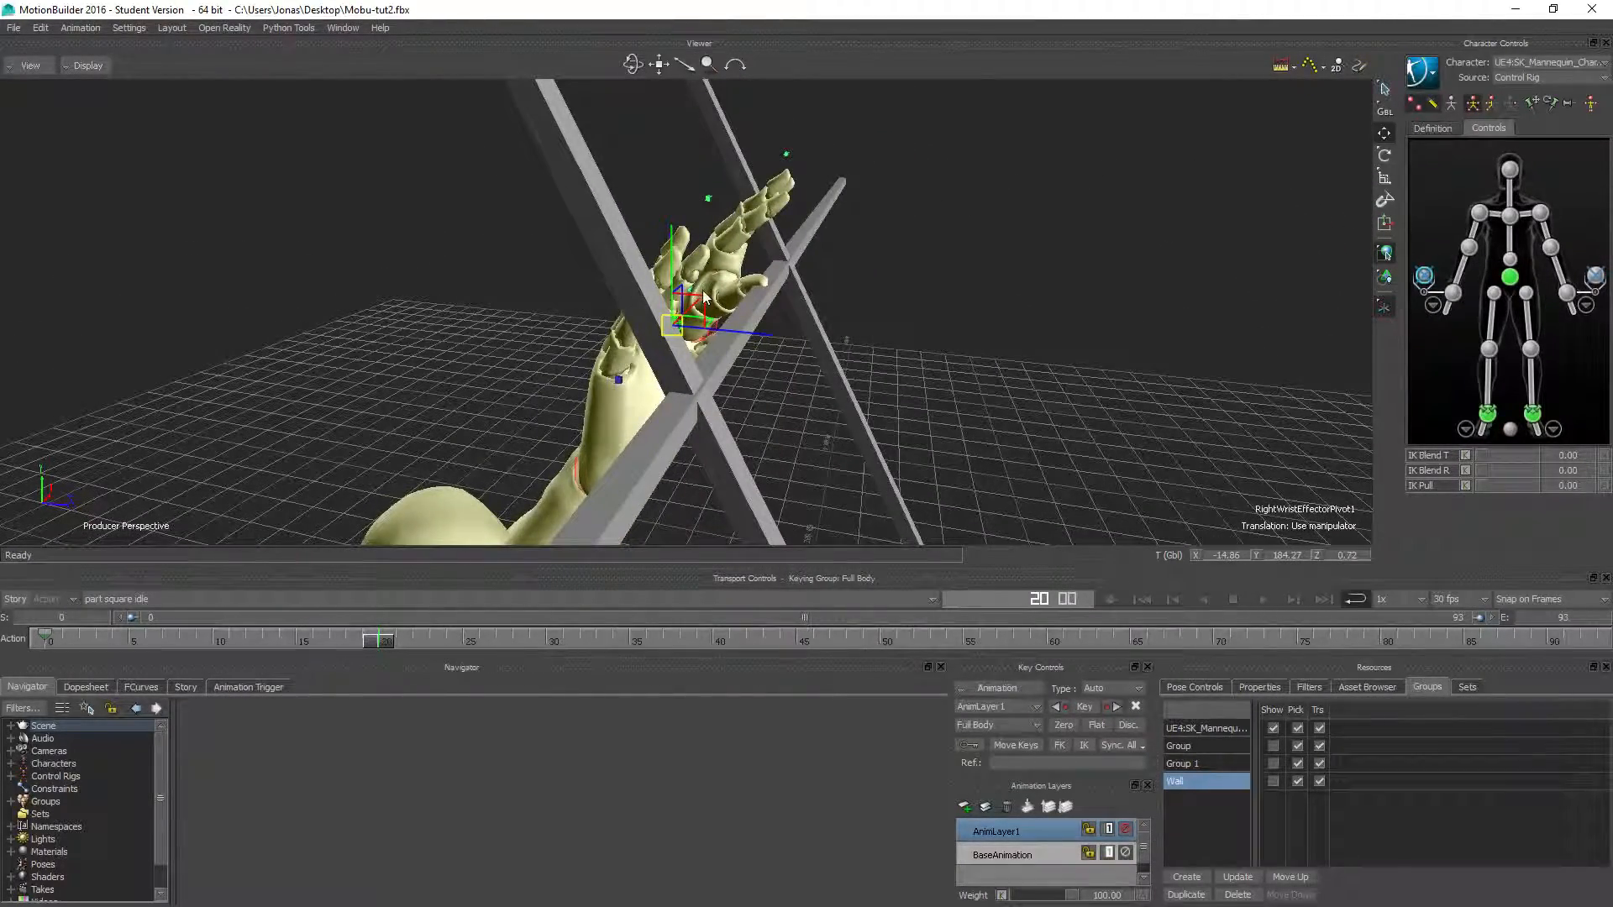
pyautogui.moveTo(694, 311); pyautogui.dragTo(790, 362)
pyautogui.moveTo(658, 304); pyautogui.dragTo(659, 265)
pyautogui.keyDown('ctrl'); pyautogui.keyDown('shift'); pyautogui.moveTo(512, 305); pyautogui.dragTo(646, 300); pyautogui.keyUp('shift'); pyautogui.keyUp('ctrl')
# Place the left wrist's auxiliary pivot on the palm below the fingers, at about X 12.36, Y 187.04, Z 1.51.
pyautogui.moveTo(739, 279); pyautogui.dragTo(811, 301)
pyautogui.moveTo(978, 369); pyautogui.dragTo(1013, 487)
pyautogui.moveTo(979, 409); pyautogui.dragTo(996, 237)
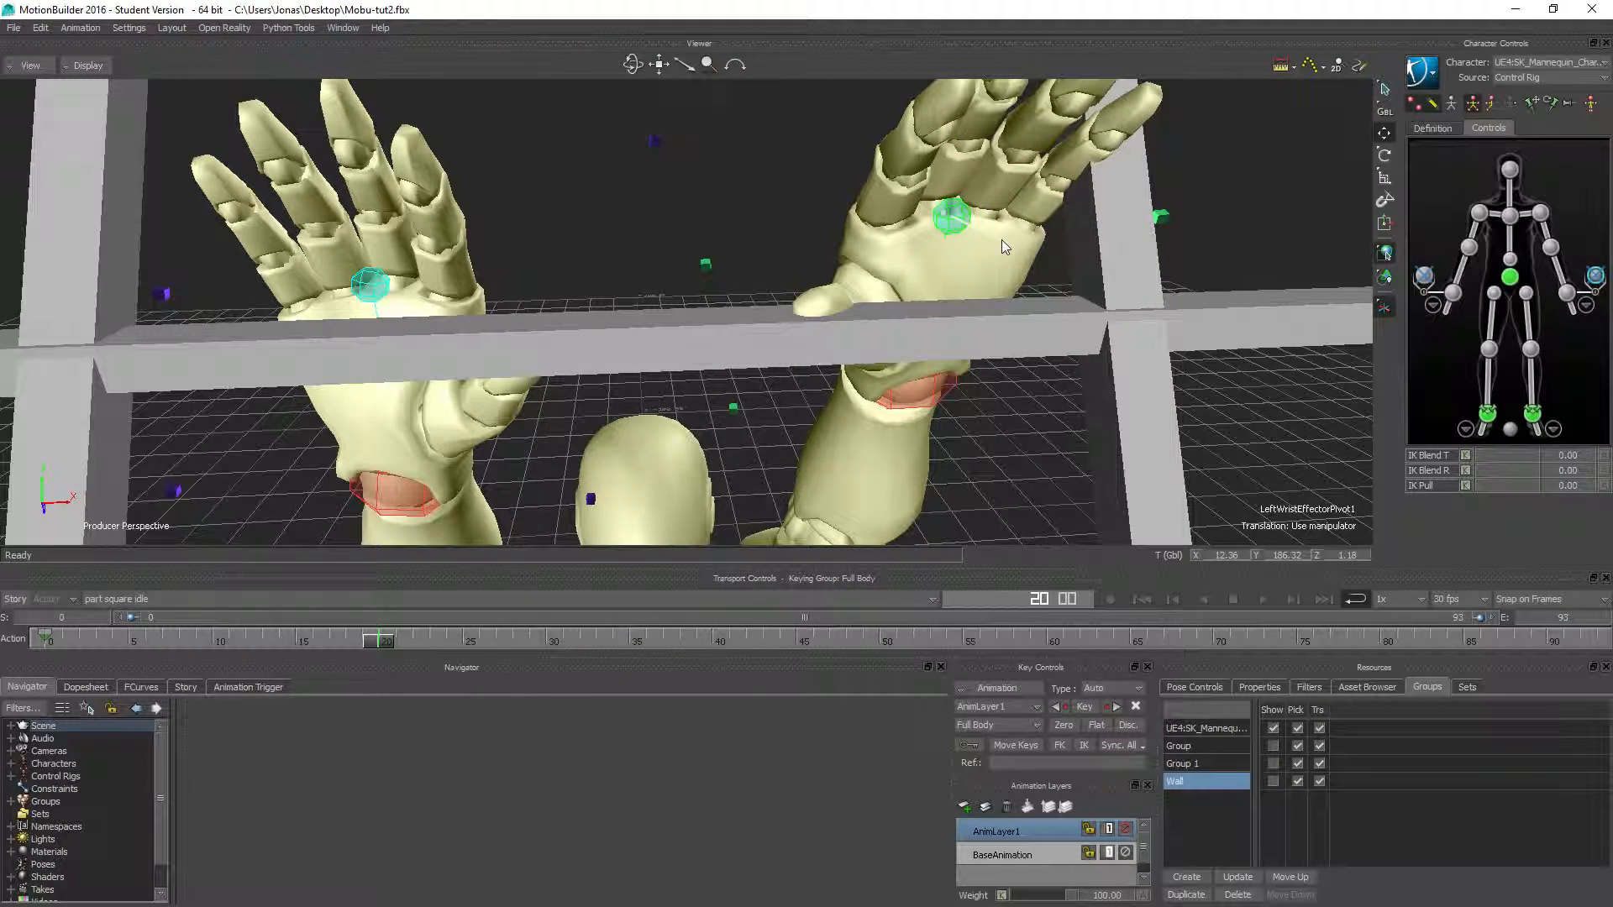
pyautogui.moveTo(970, 153); pyautogui.dragTo(968, 138)
pyautogui.moveTo(874, 198)
pyautogui.keyDown('ctrl'); pyautogui.keyDown('shift'); pyautogui.mouseDown()
pyautogui.moveTo(834, 162)
pyautogui.moveTo(862, 178)
pyautogui.mouseUp(); pyautogui.keyUp('shift'); pyautogui.keyUp('ctrl')
pyautogui.keyDown('shift'); pyautogui.moveTo(365, 238); pyautogui.dragTo(537, 316); pyautogui.keyUp('shift')
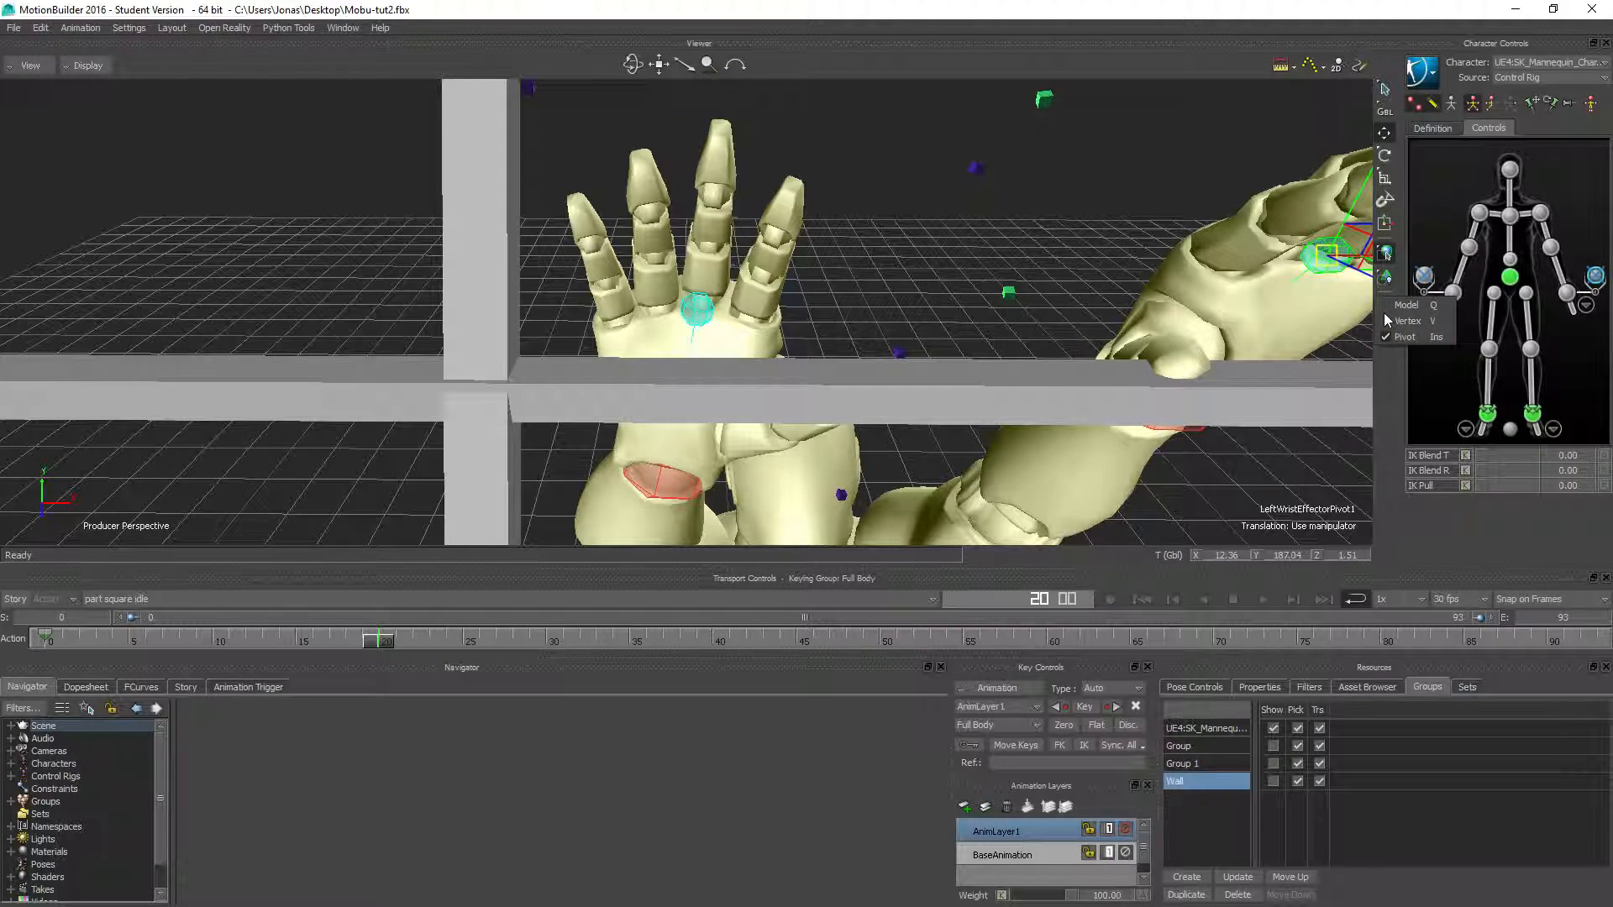
# Switch the selection mode to Model and rotate the right hand about its auxiliary pivot to about X -104.44, Y 15.44, Z -111.81.
pyautogui.click(1385, 306)
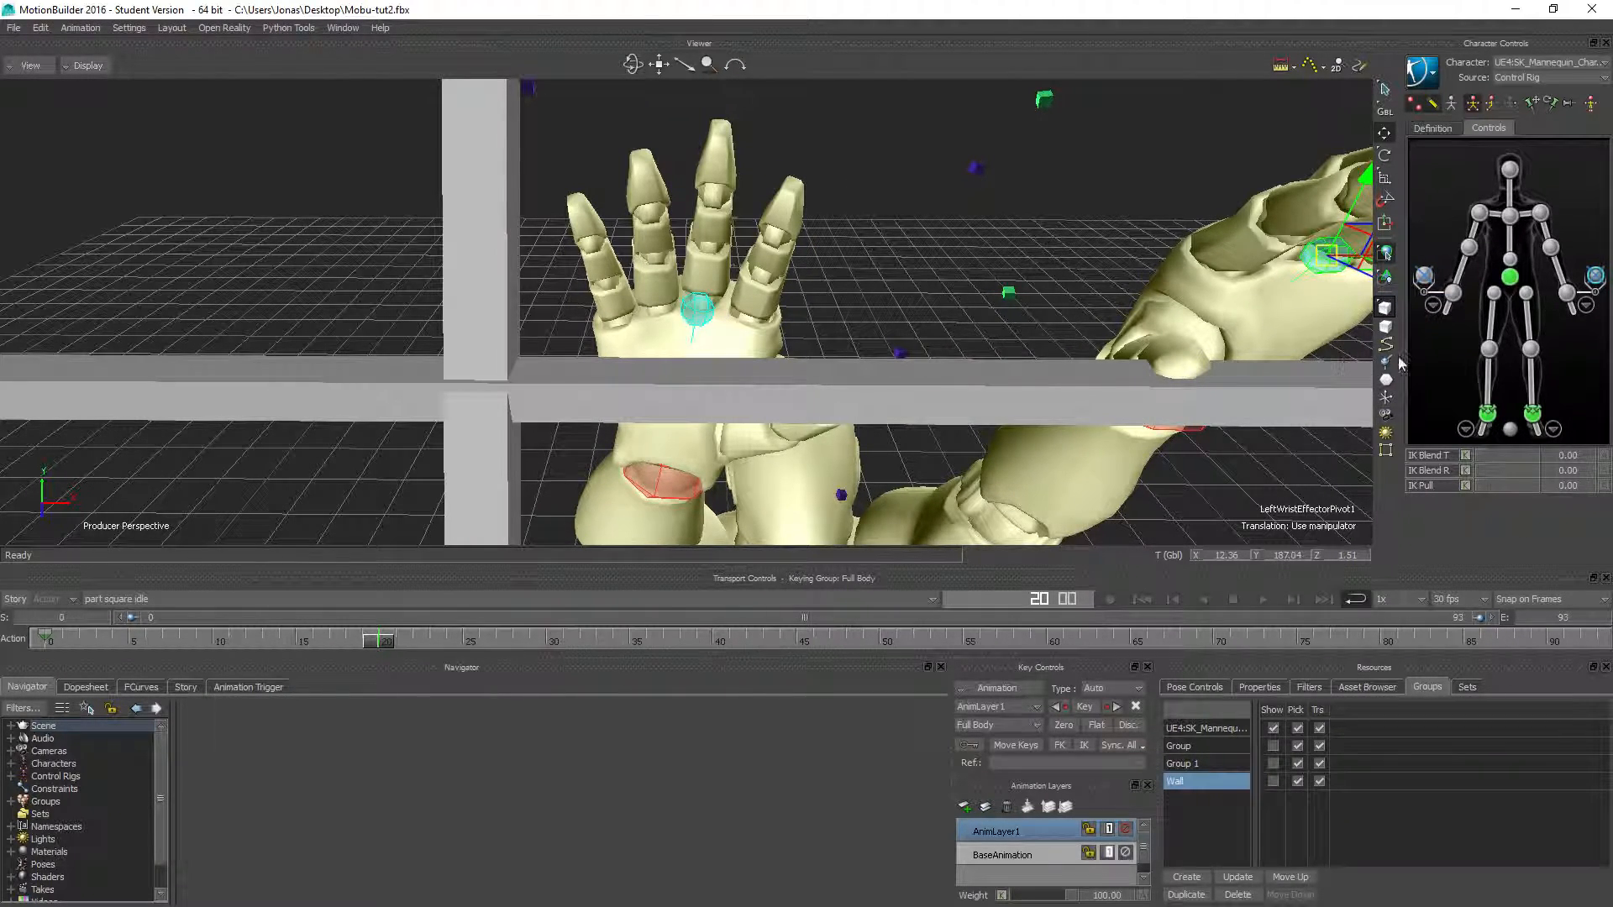
pyautogui.click(699, 315)
pyautogui.click(1386, 157)
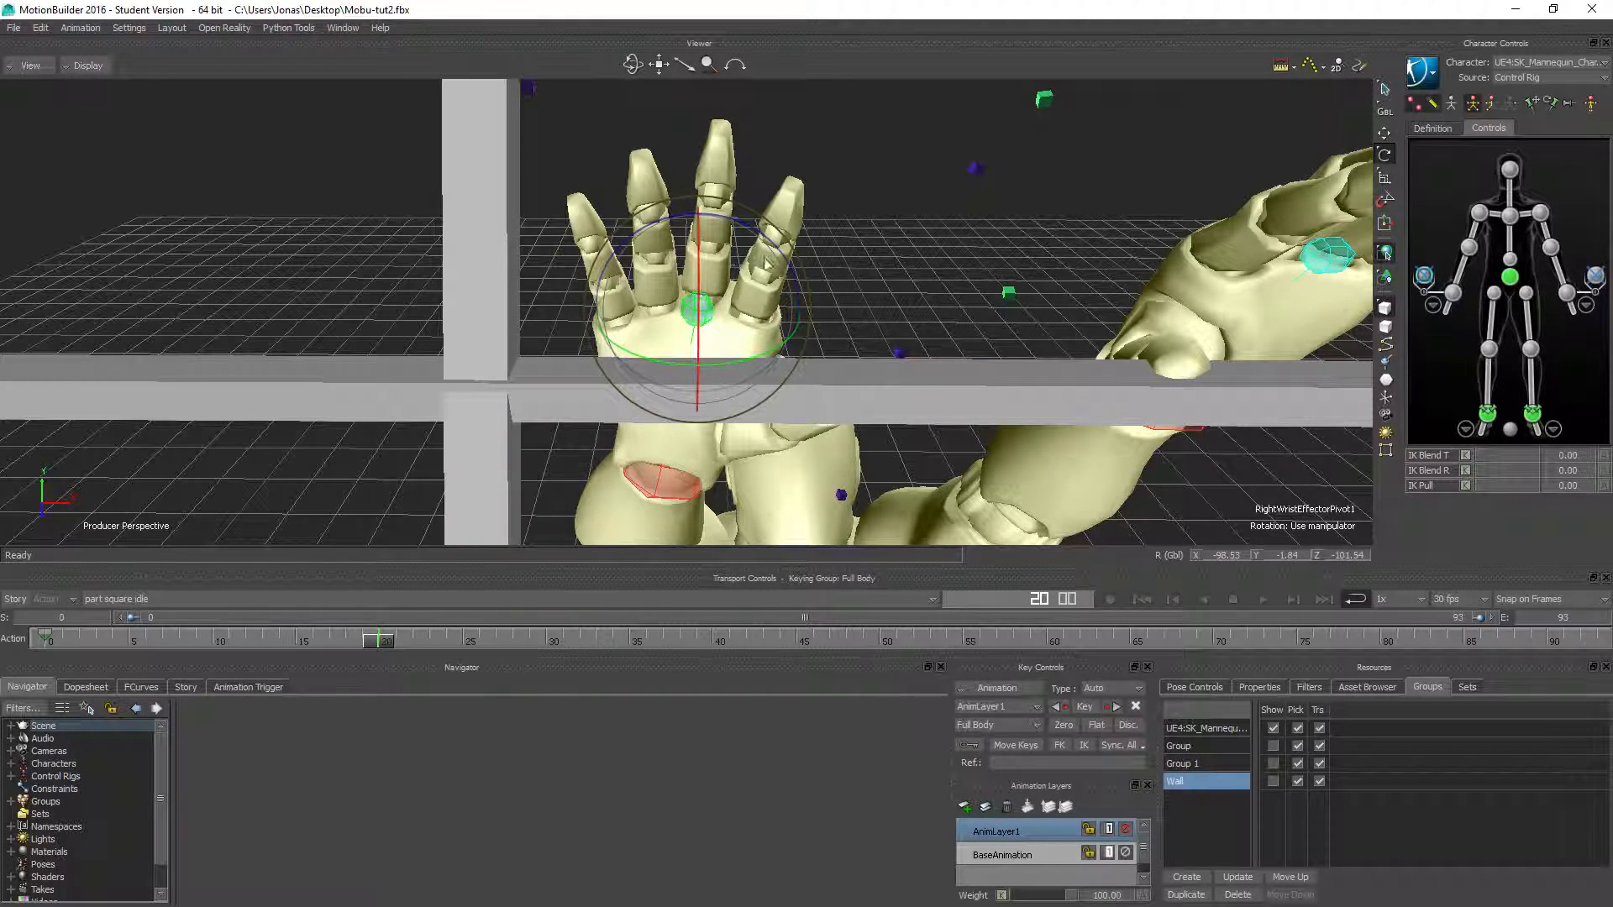
pyautogui.moveTo(733, 277); pyautogui.dragTo(745, 313)
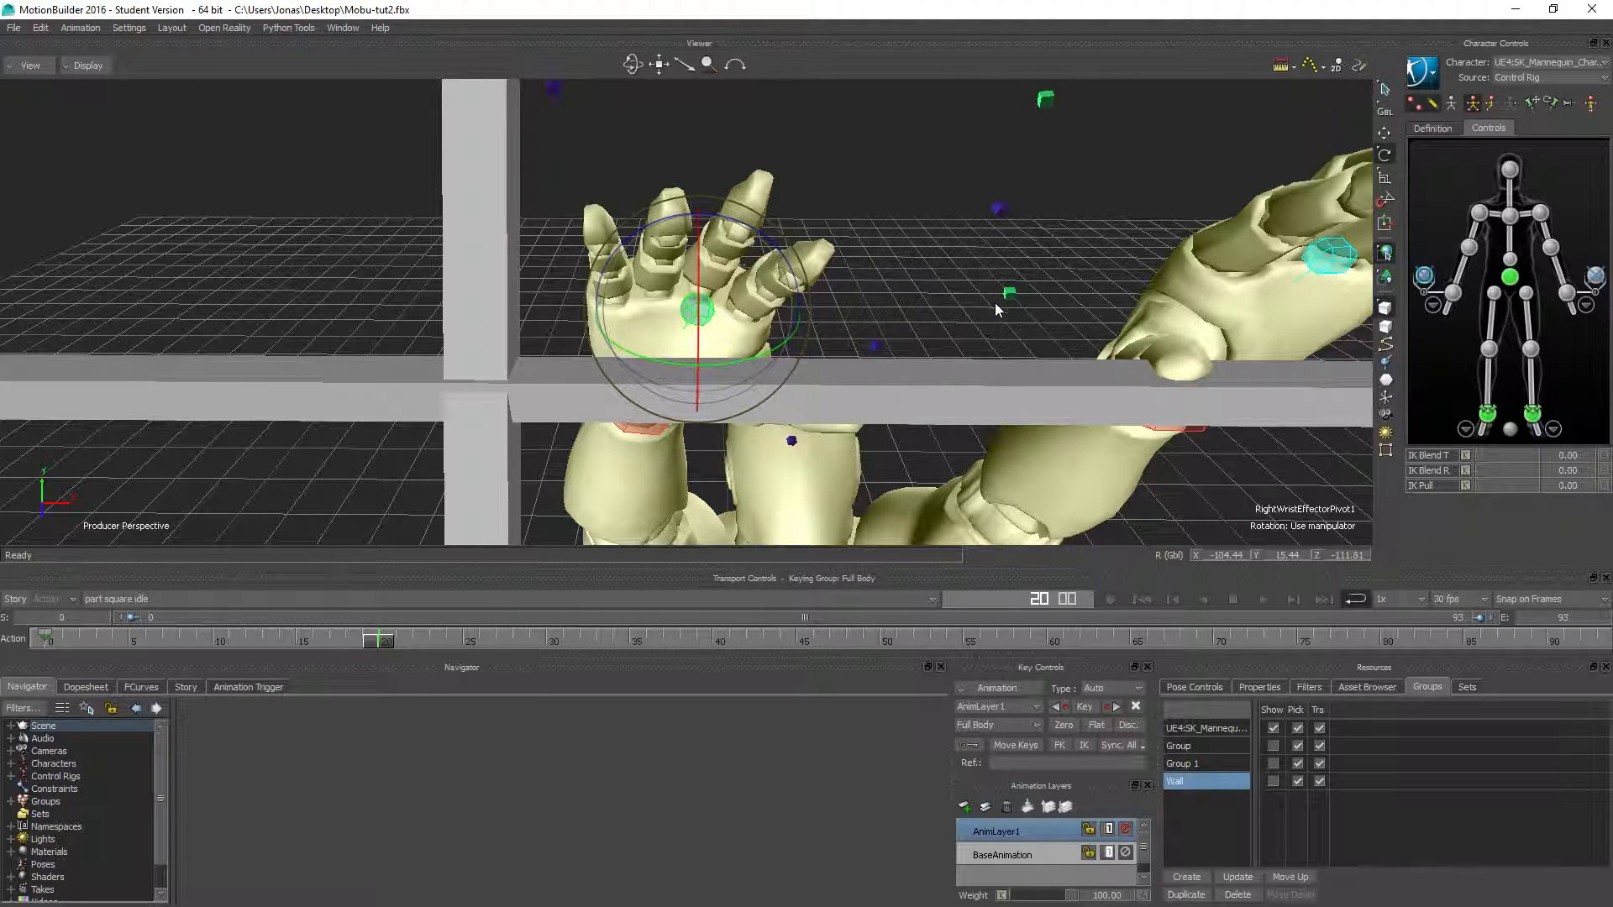
# Move the right hand sideways along the ledge by its auxiliary pivot to about X -25.
pyautogui.click(1385, 133)
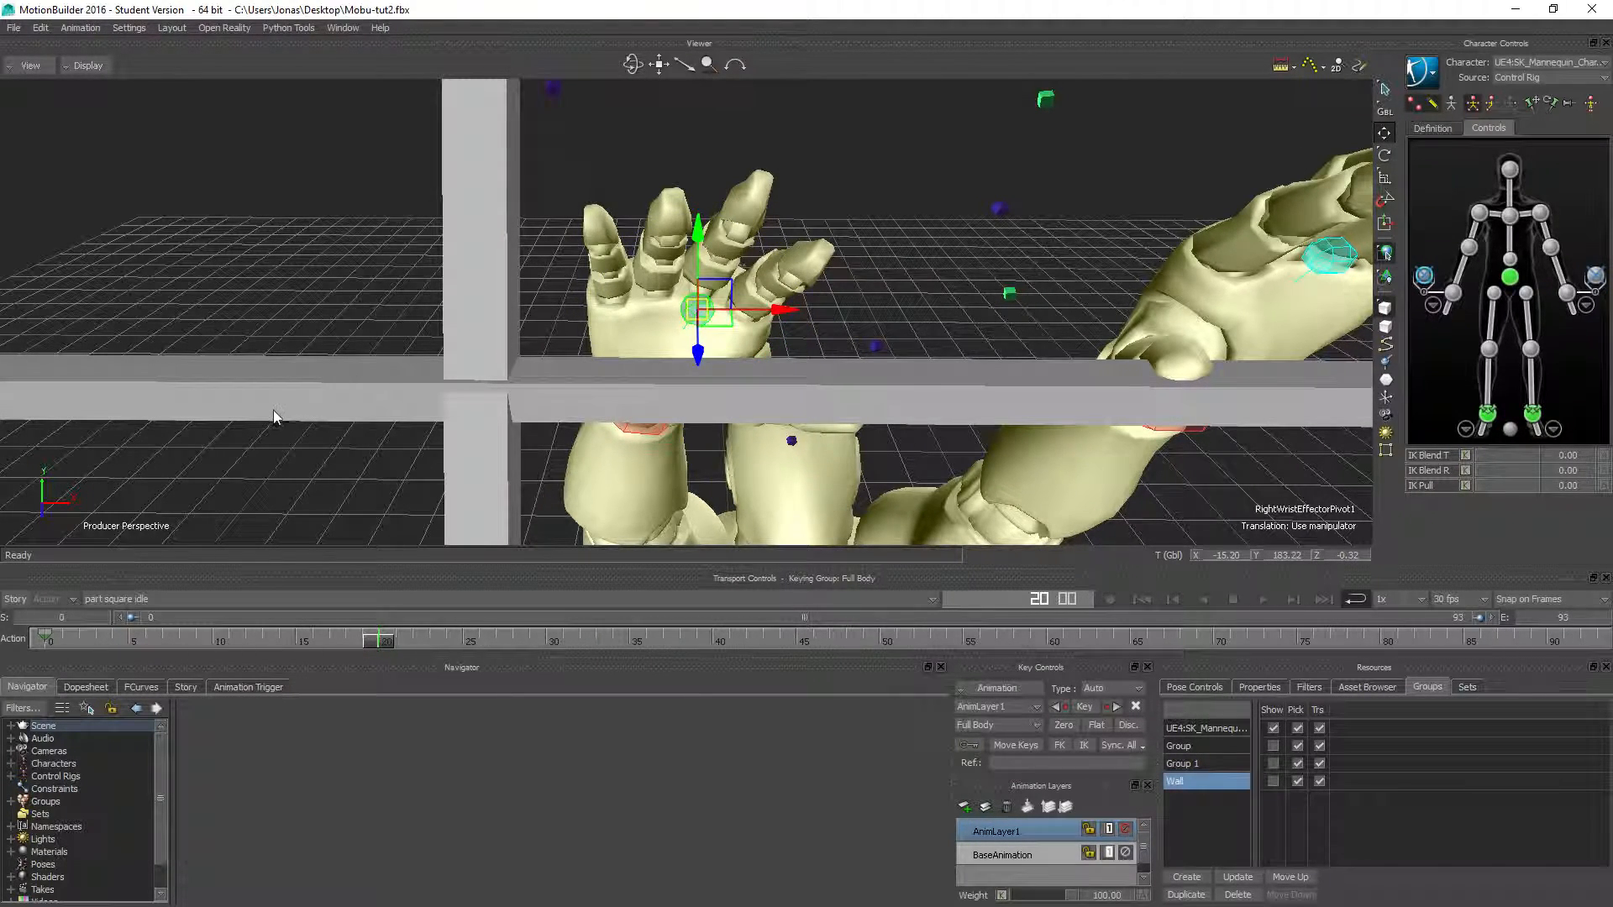
pyautogui.moveTo(781, 315); pyautogui.dragTo(591, 333)
pyautogui.keyDown('ctrl'); pyautogui.keyDown('shift'); pyautogui.moveTo(375, 301); pyautogui.dragTo(656, 279); pyautogui.keyUp('shift'); pyautogui.keyUp('ctrl')
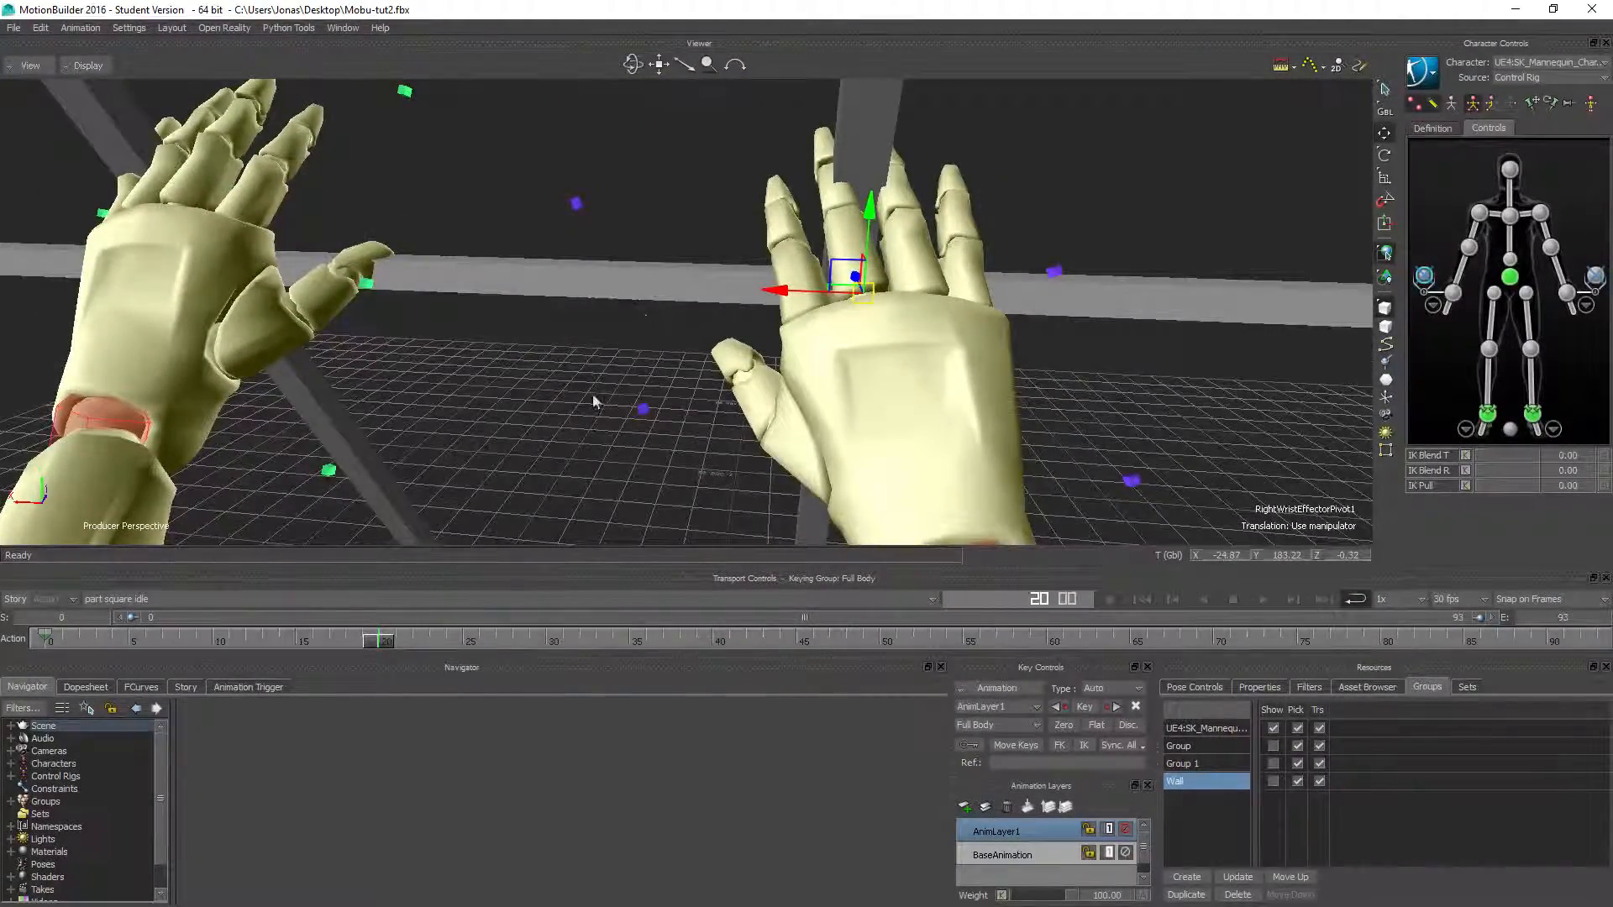
pyautogui.keyDown('ctrl'); pyautogui.moveTo(481, 511); pyautogui.dragTo(416, 246); pyautogui.keyUp('ctrl')
pyautogui.keyDown('shift'); pyautogui.moveTo(417, 408); pyautogui.dragTo(755, 415); pyautogui.keyUp('shift')
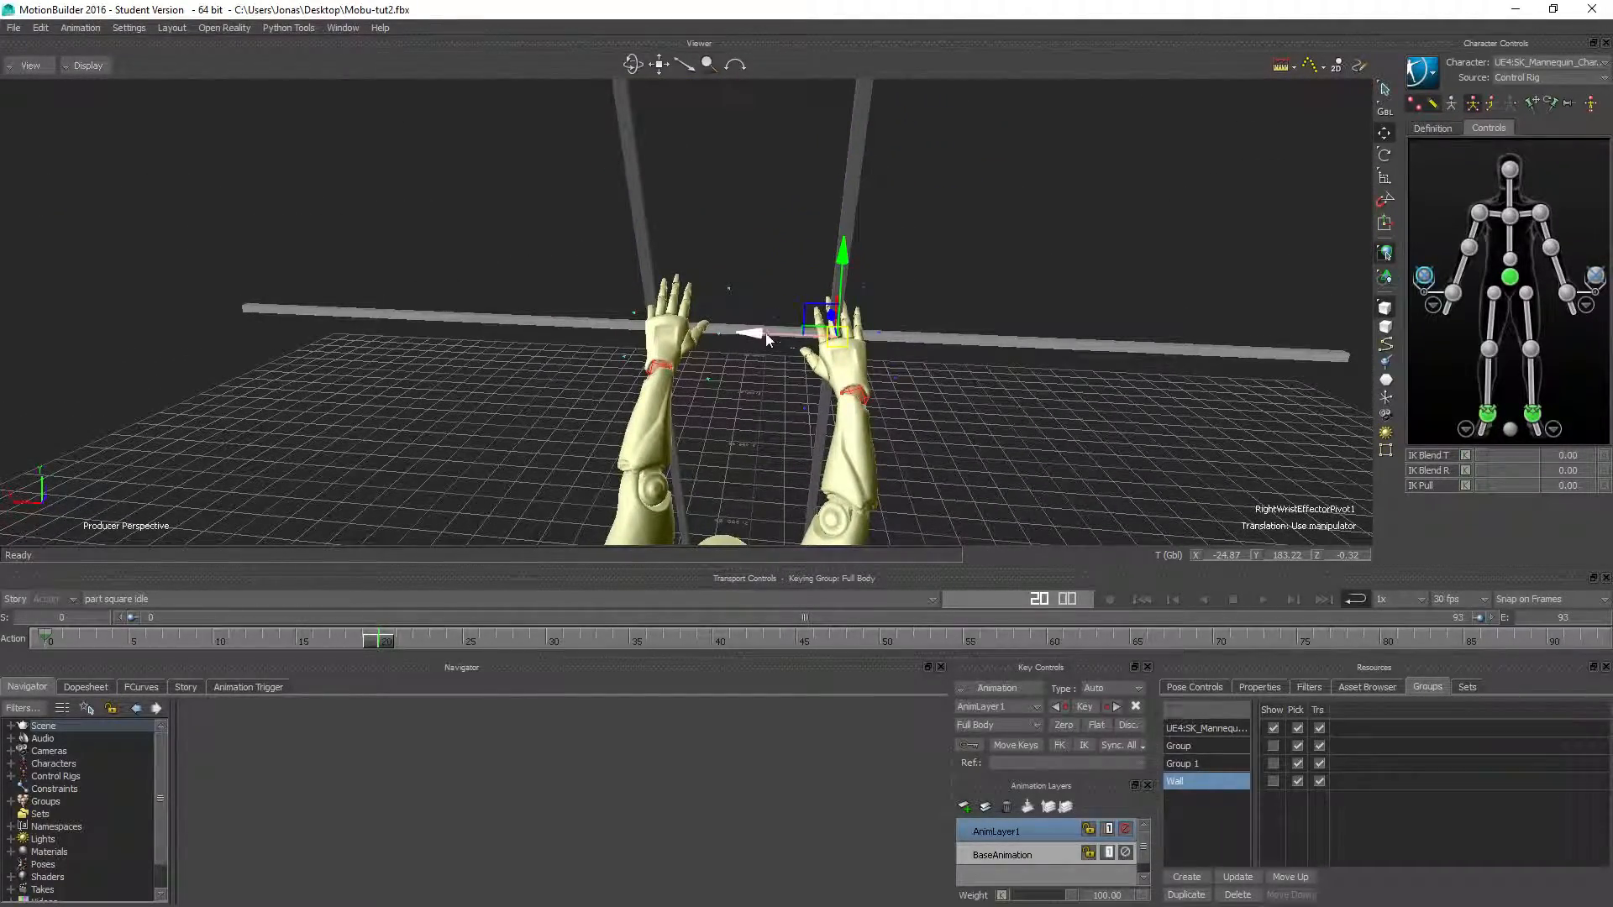
pyautogui.moveTo(762, 335)
pyautogui.mouseDown()
pyautogui.moveTo(801, 329)
pyautogui.moveTo(763, 334)
pyautogui.moveTo(778, 332)
pyautogui.moveTo(765, 321)
pyautogui.mouseUp()
# Rotate the right hand about its auxiliary pivot to about Z -104, and move it onto the ledge at about Y 181.97, Z 2.88.
pyautogui.press('r')
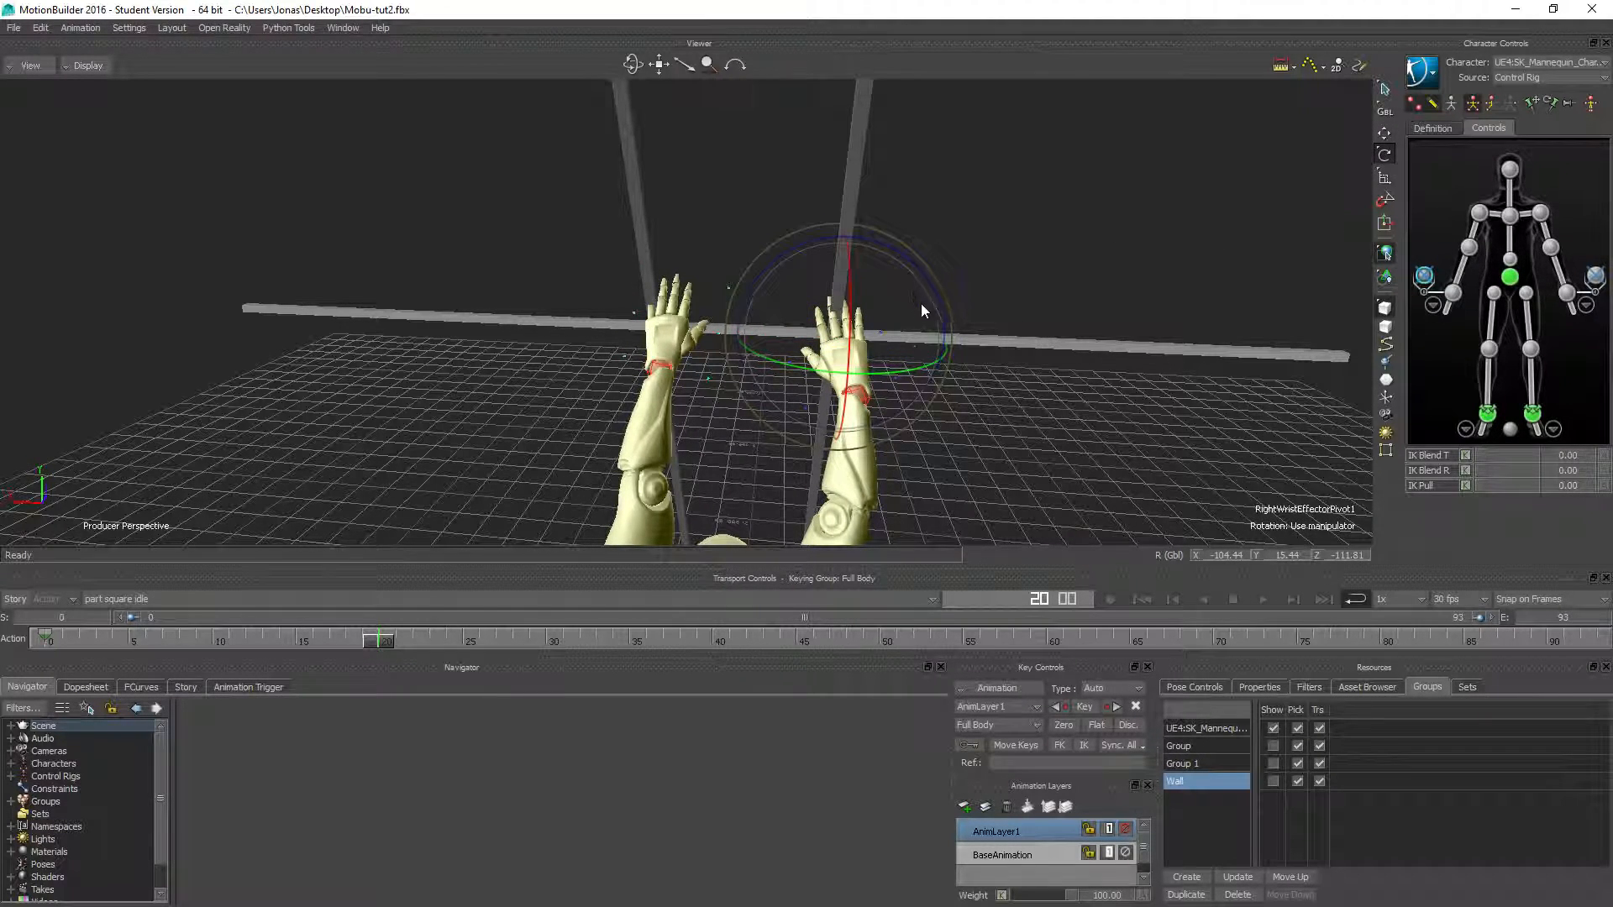
pyautogui.moveTo(941, 317); pyautogui.dragTo(920, 338)
pyautogui.keyDown('ctrl'); pyautogui.keyDown('shift'); pyautogui.moveTo(870, 428); pyautogui.dragTo(711, 395); pyautogui.keyUp('shift'); pyautogui.keyUp('ctrl')
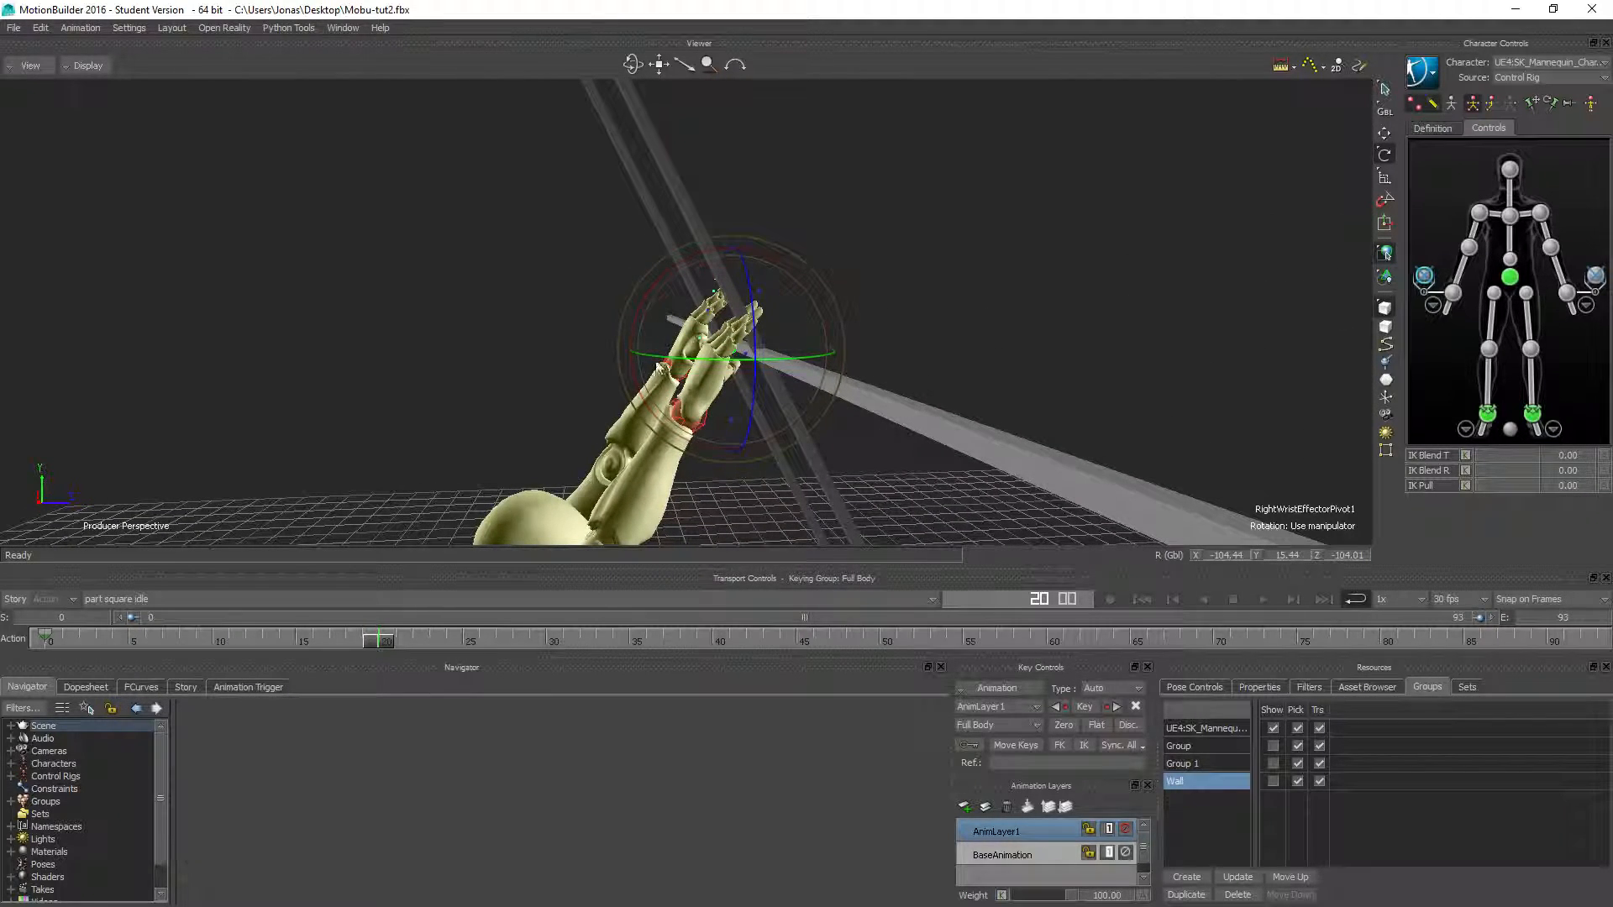
pyautogui.moveTo(642, 301); pyautogui.dragTo(638, 317)
pyautogui.keyDown('ctrl'); pyautogui.keyDown('shift'); pyautogui.moveTo(752, 326); pyautogui.dragTo(730, 361); pyautogui.keyUp('shift'); pyautogui.keyUp('ctrl')
pyautogui.click(1384, 132)
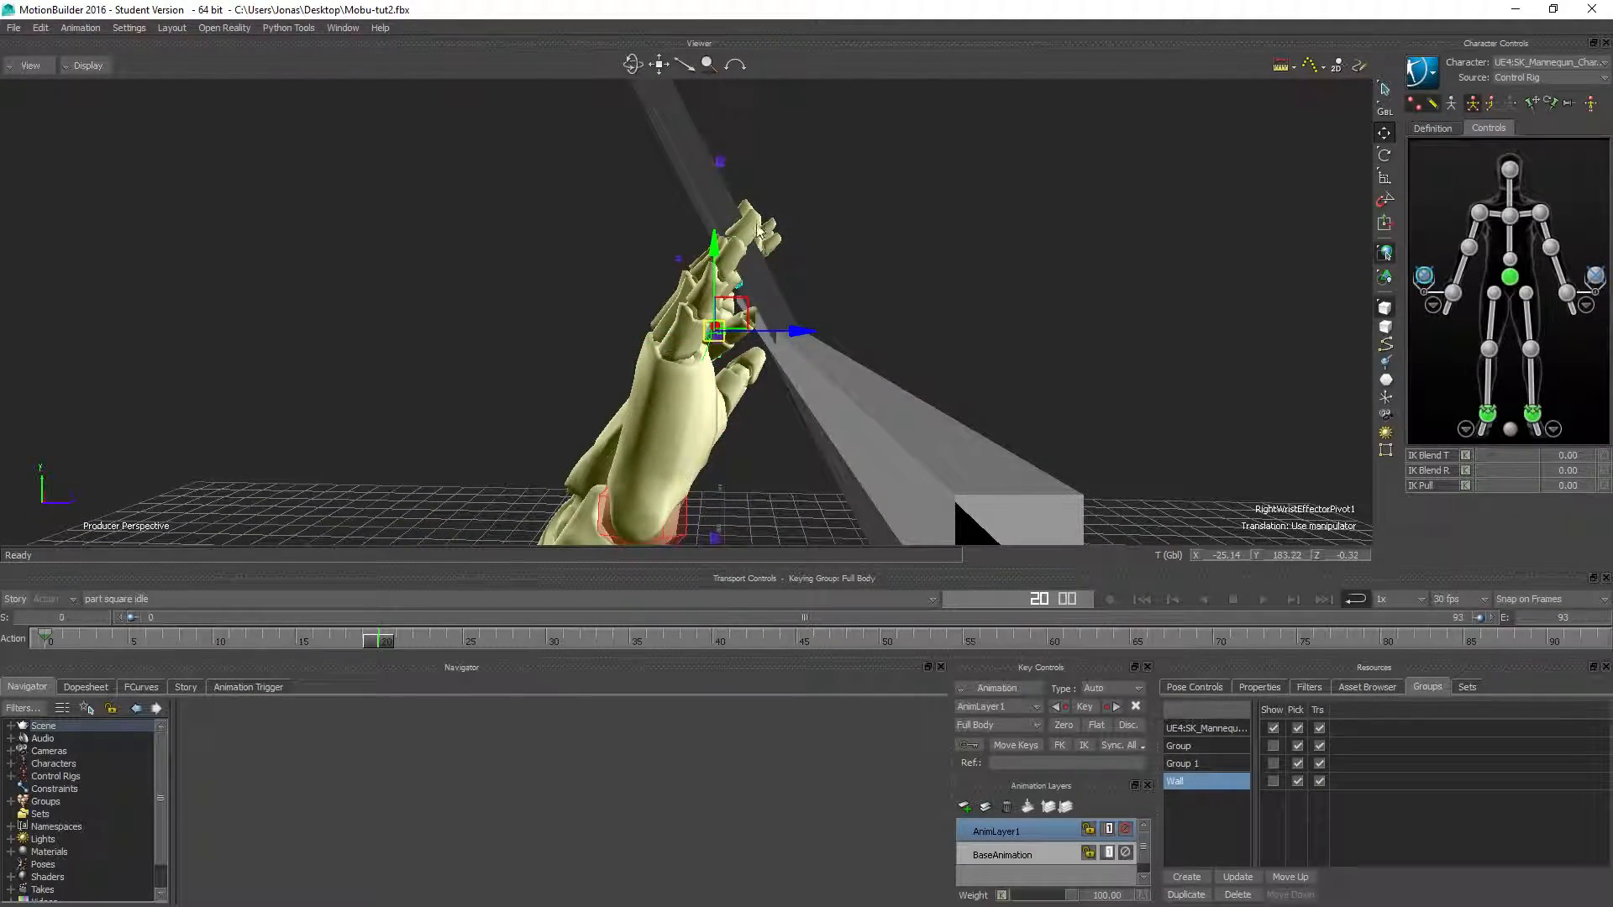
pyautogui.moveTo(743, 315); pyautogui.dragTo(745, 397)
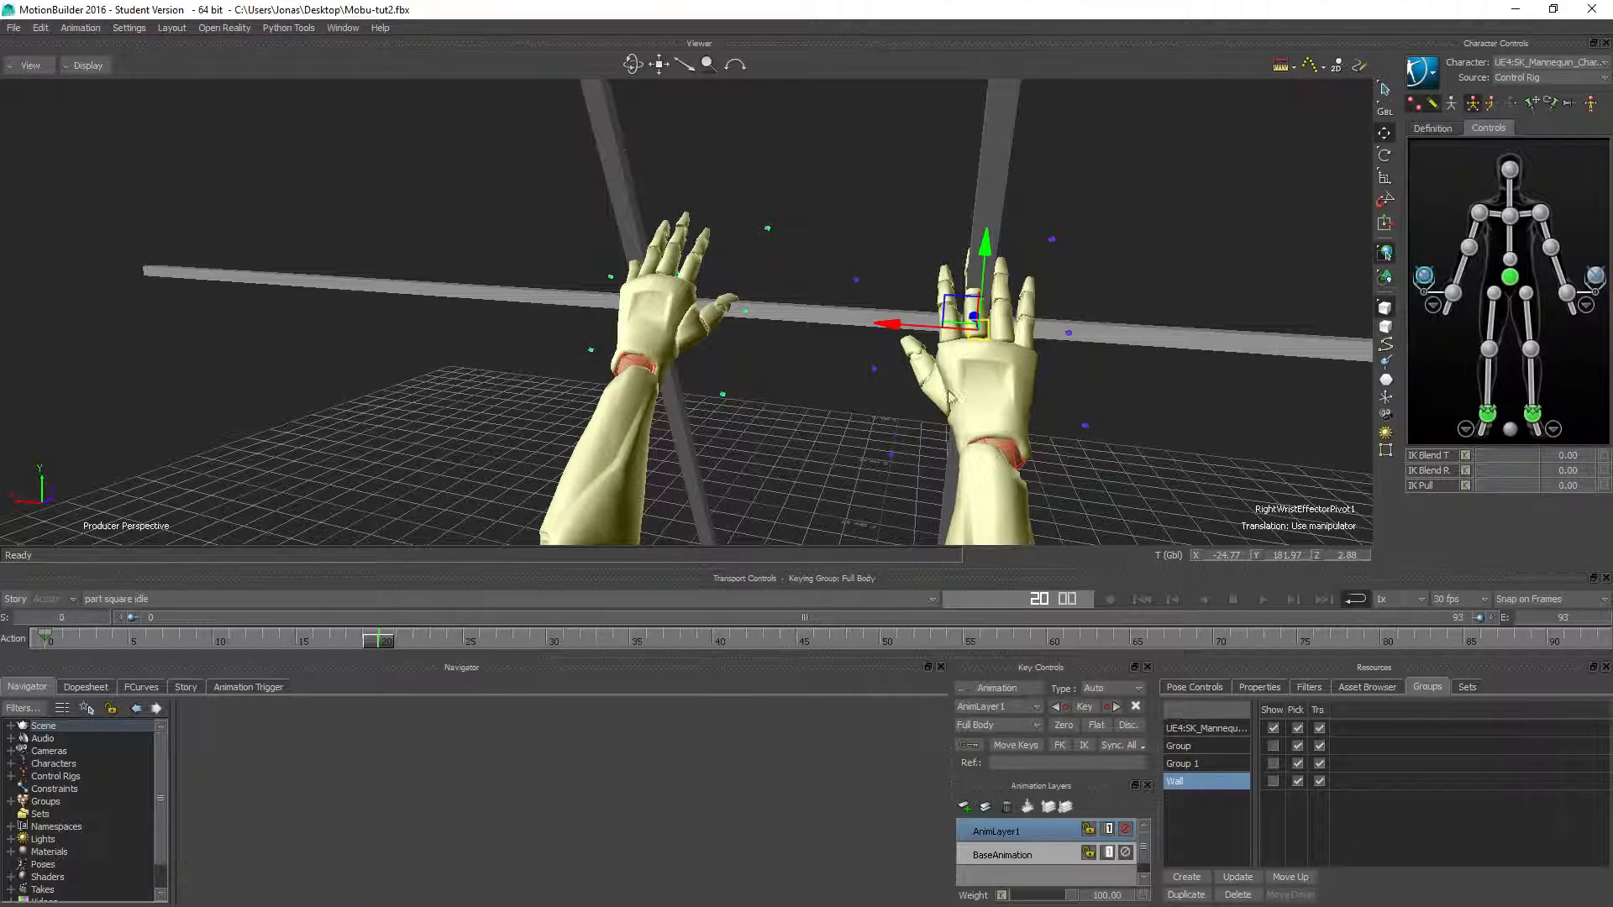
# Move the left hand down and outward by its auxiliary pivot to about X 15.94, Y 184.03.
pyautogui.keyDown('ctrl'); pyautogui.keyDown('shift'); pyautogui.moveTo(599, 389); pyautogui.dragTo(475, 368); pyautogui.keyUp('shift'); pyautogui.keyUp('ctrl')
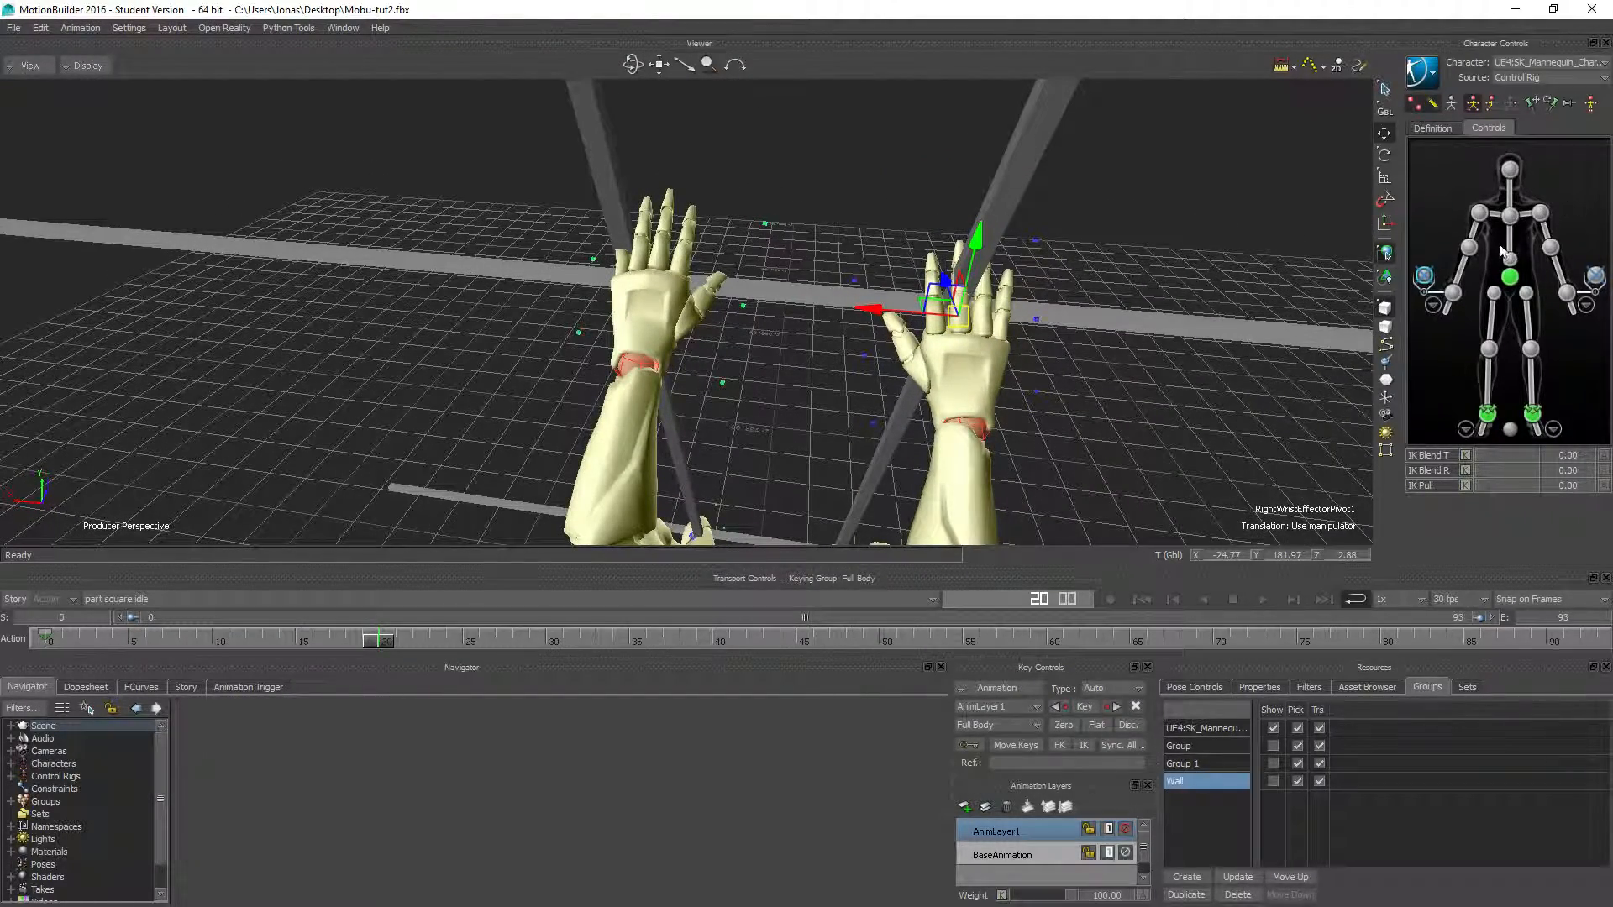
pyautogui.click(1596, 278)
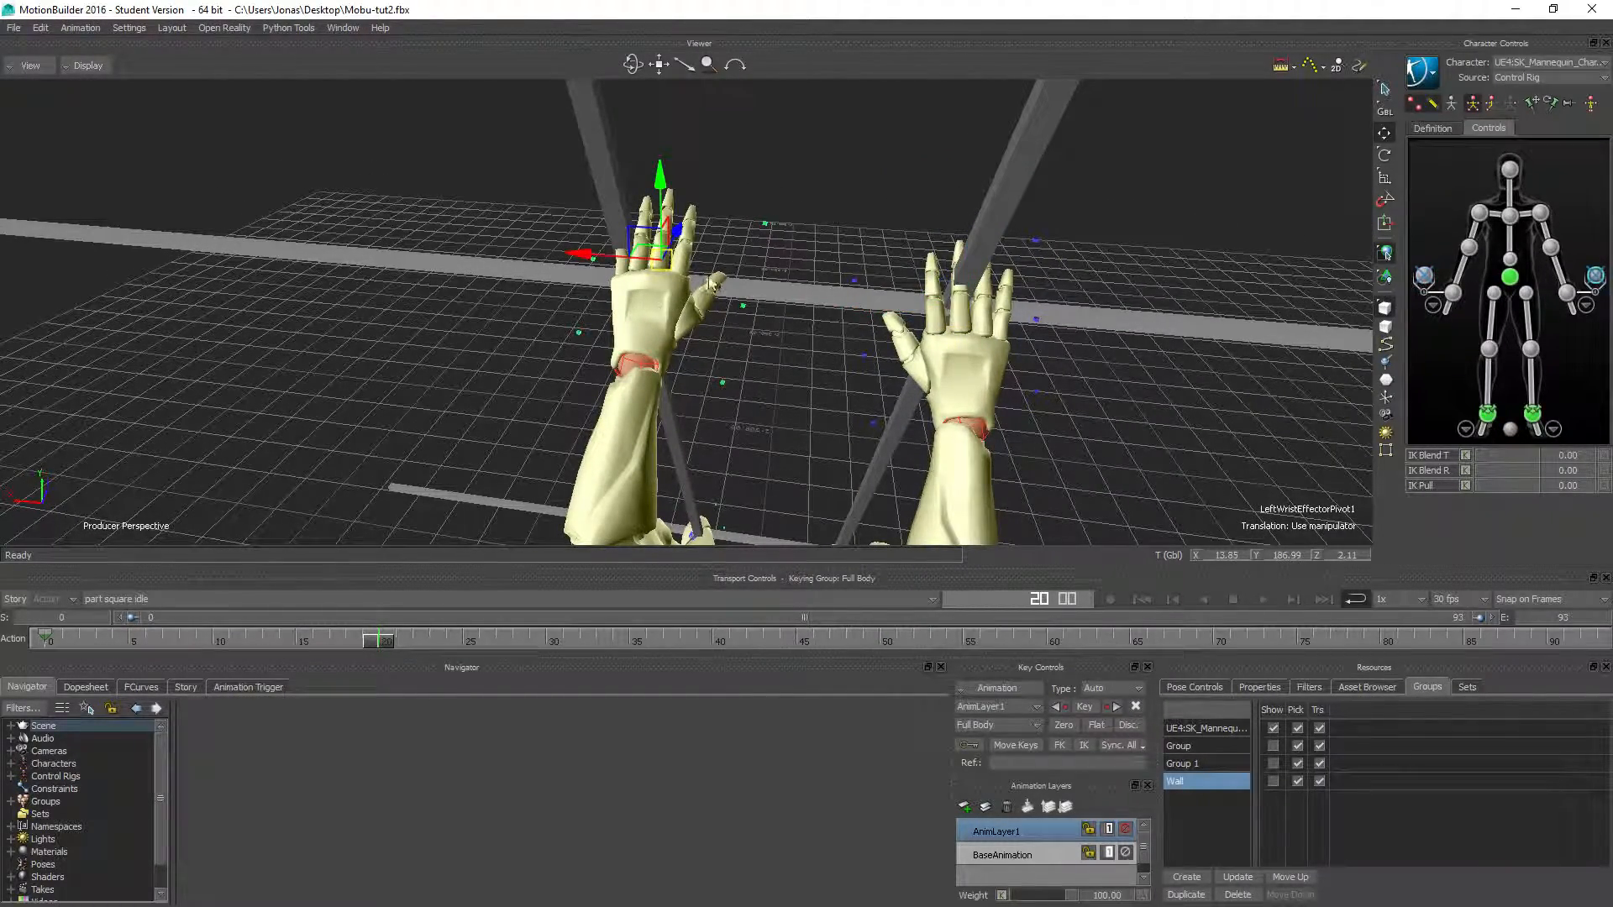
pyautogui.moveTo(639, 245)
pyautogui.mouseDown()
pyautogui.moveTo(495, 259)
pyautogui.moveTo(643, 253)
pyautogui.mouseUp()
# Toggle translation pinning on the left wrist effector and move the effector to about X 17.07, Y 174.54.
pyautogui.click(1568, 292)
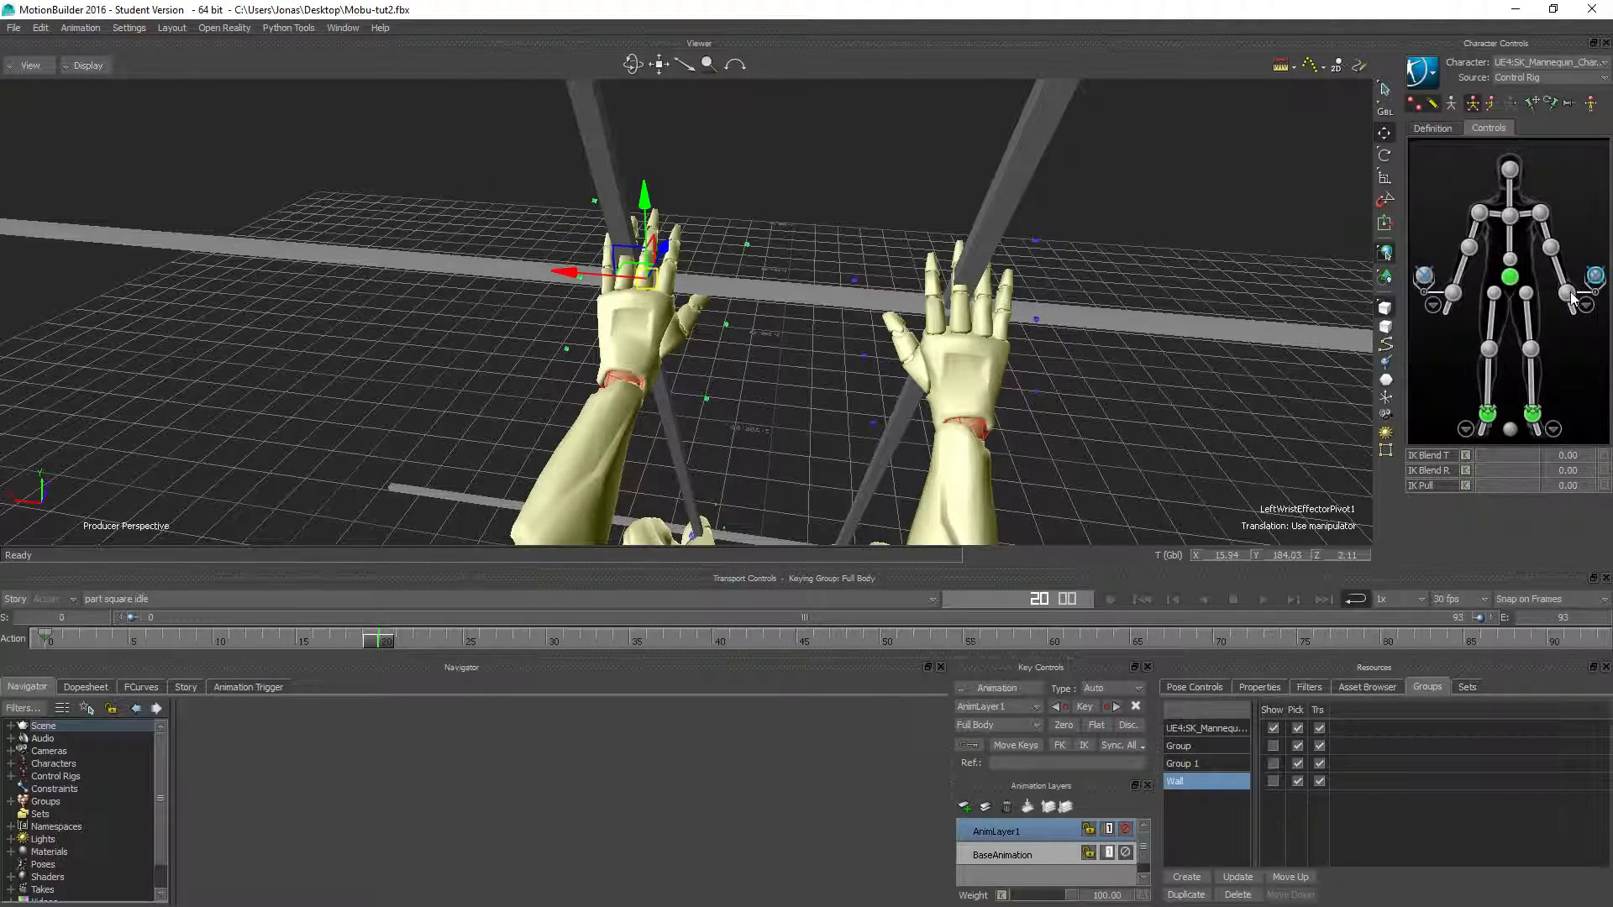
pyautogui.click(1534, 104)
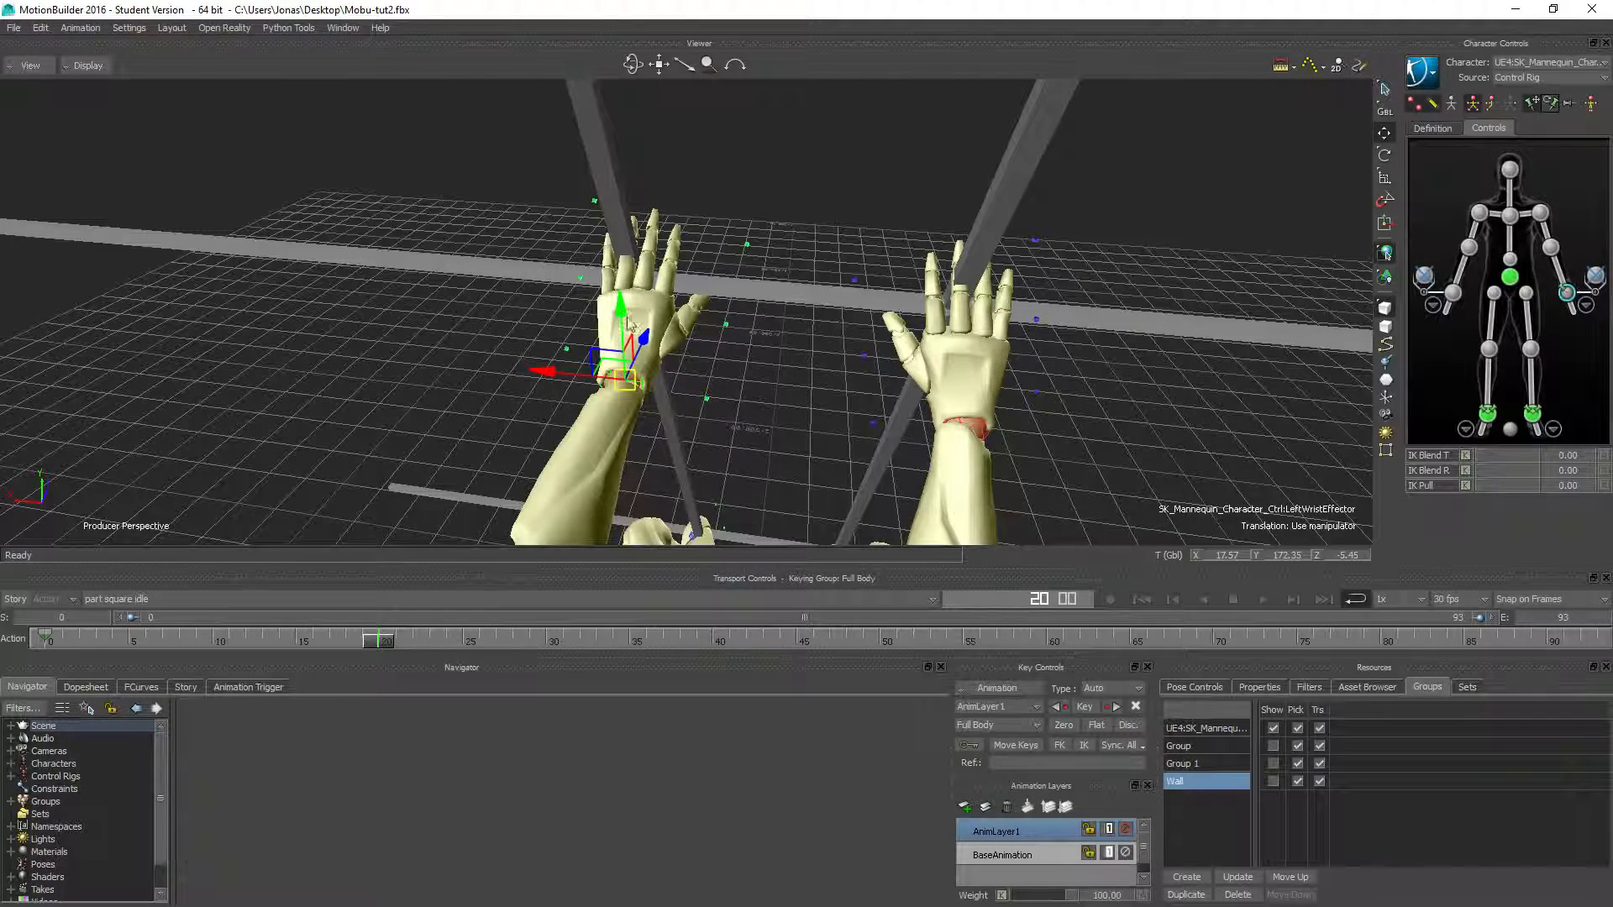
pyautogui.moveTo(597, 361)
pyautogui.mouseDown()
pyautogui.moveTo(515, 341)
pyautogui.moveTo(615, 356)
pyautogui.mouseUp()
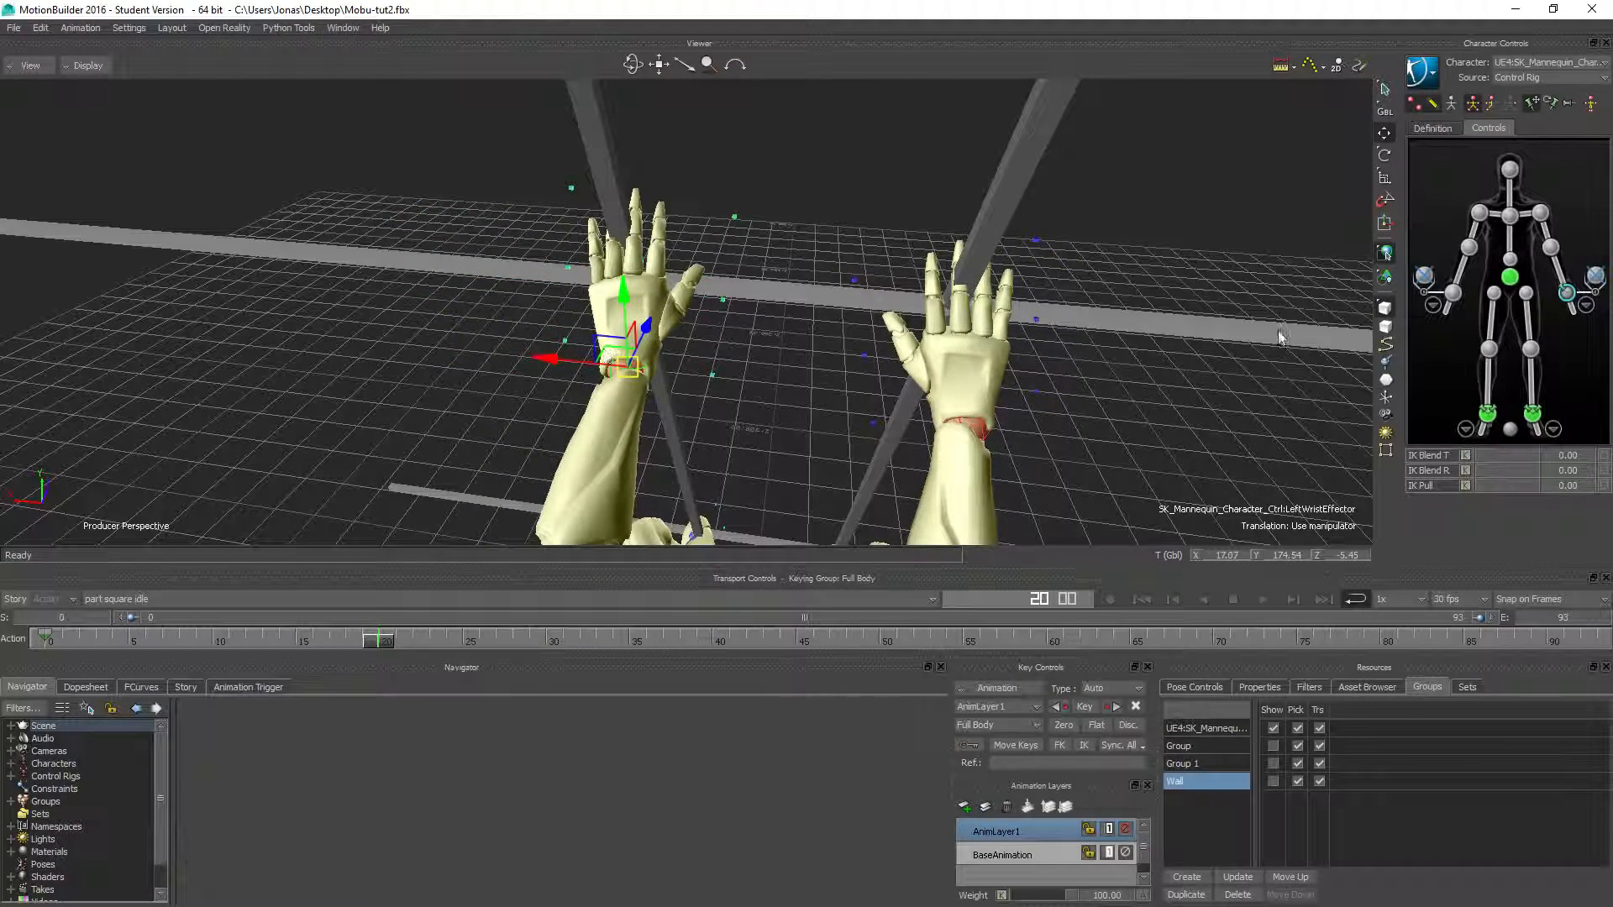
# Compare the left and right wrist effectors, and try moving the left one down and outward to about X 27.42, Y 164.66.
pyautogui.click(1454, 294)
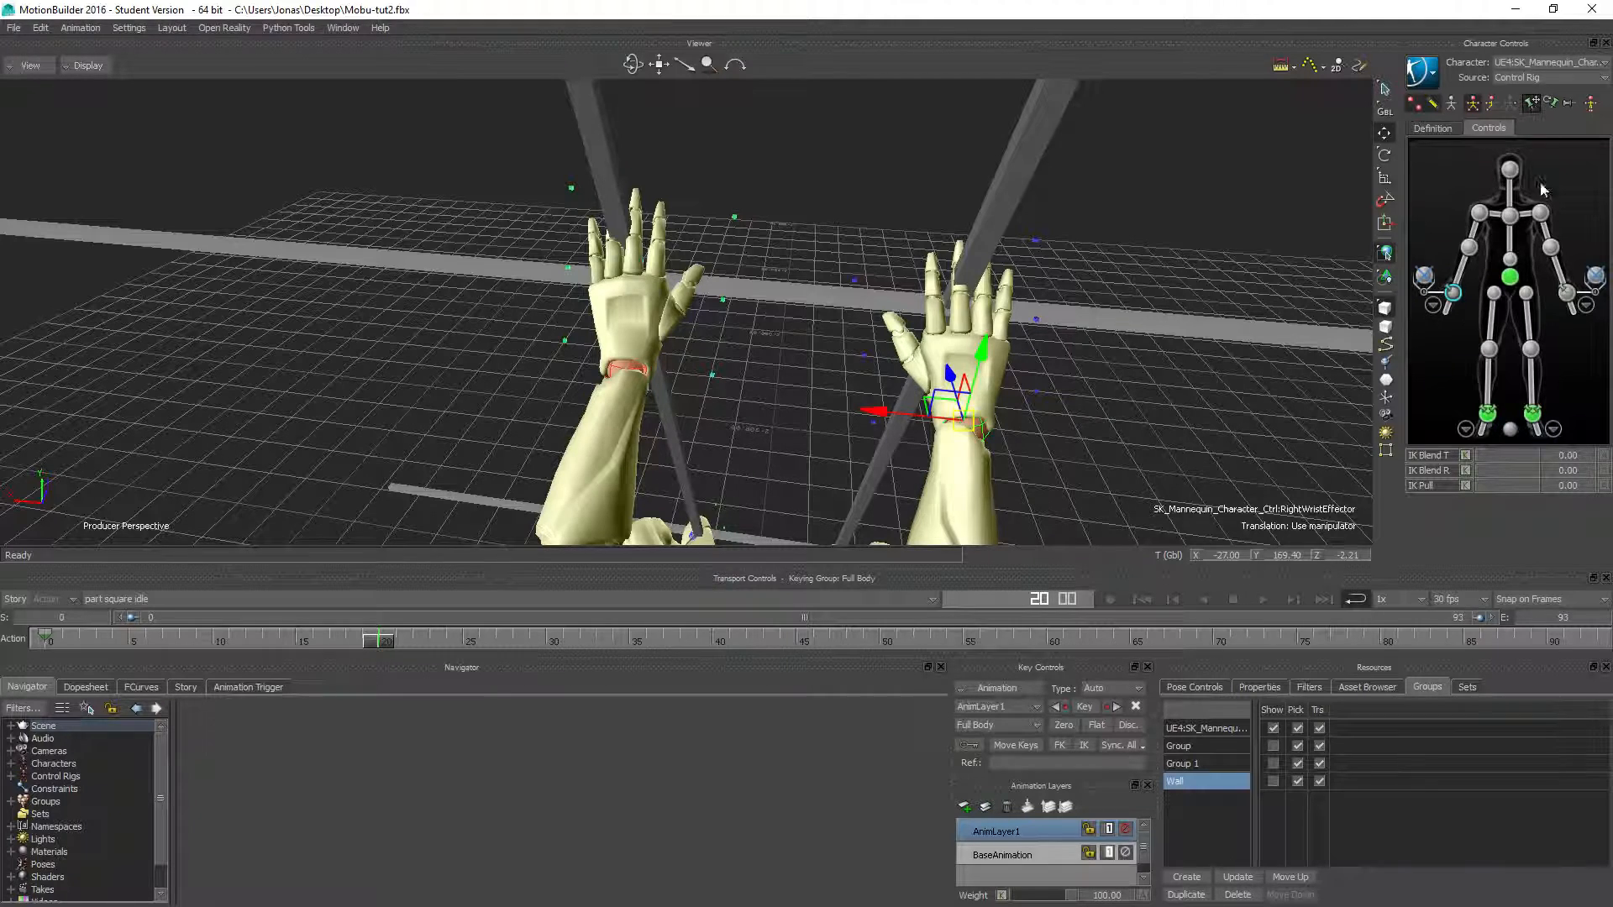
pyautogui.click(1567, 292)
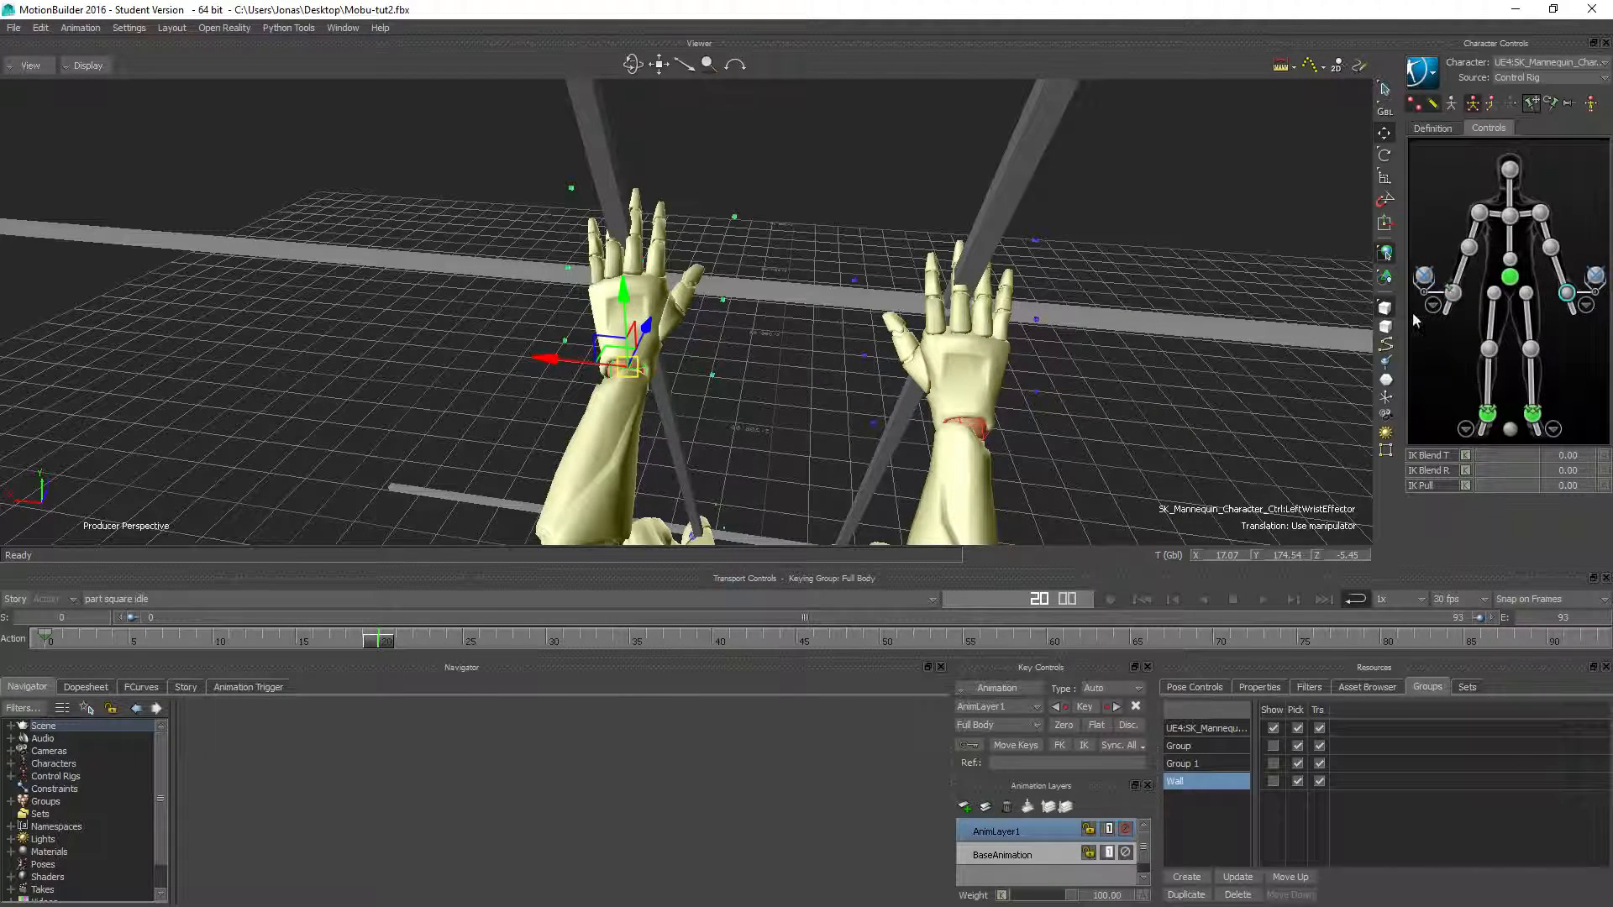
pyautogui.click(1453, 296)
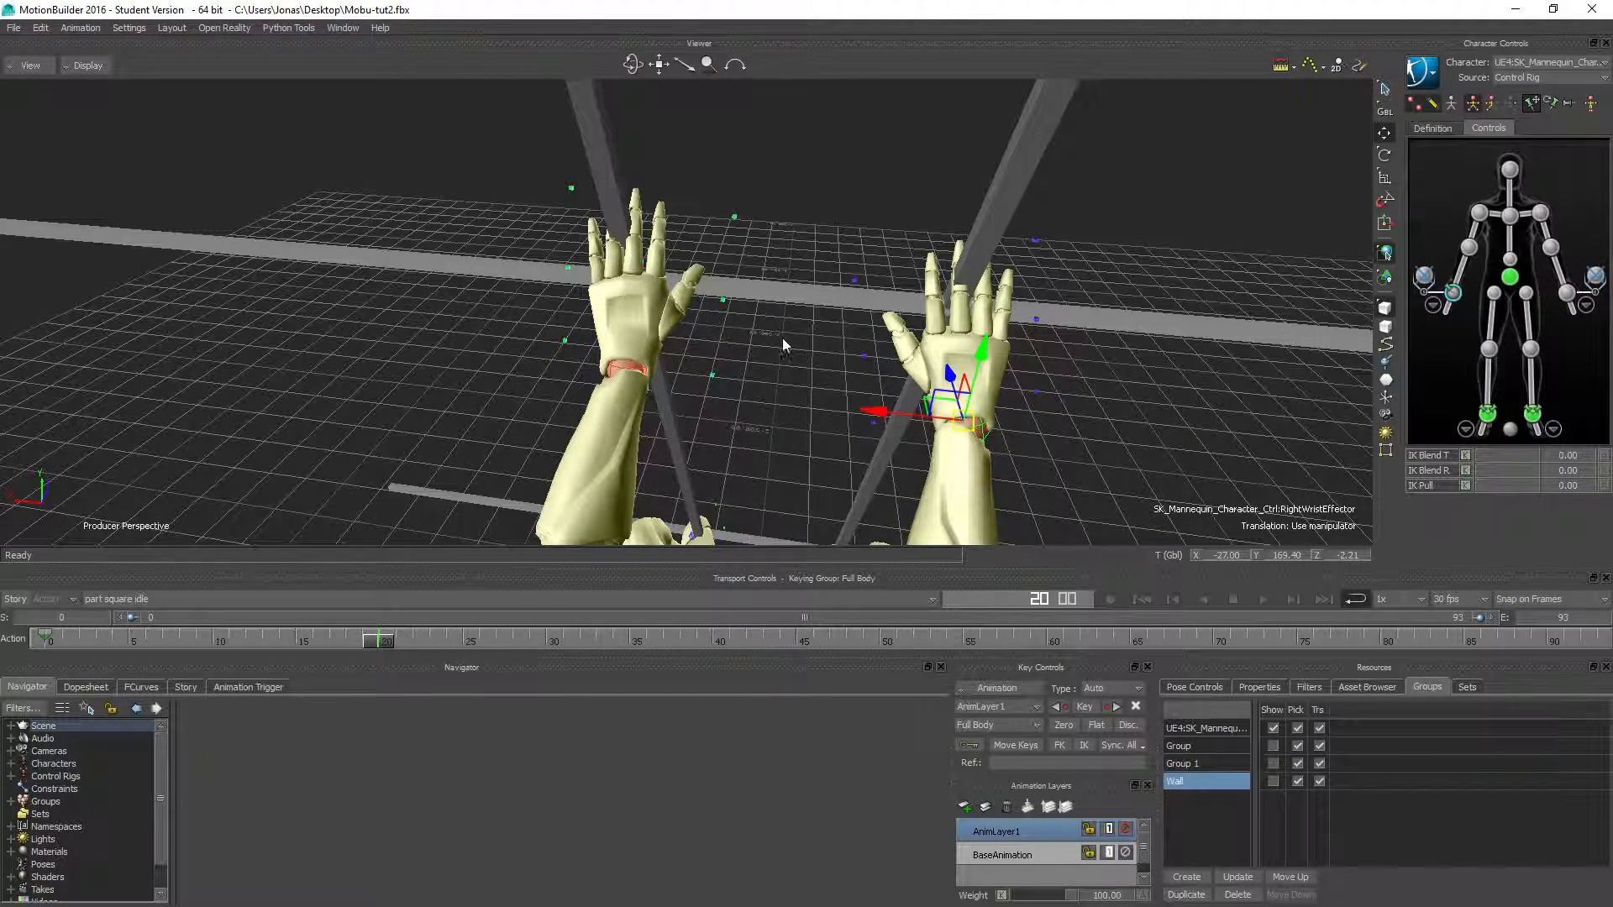
pyautogui.click(1566, 294)
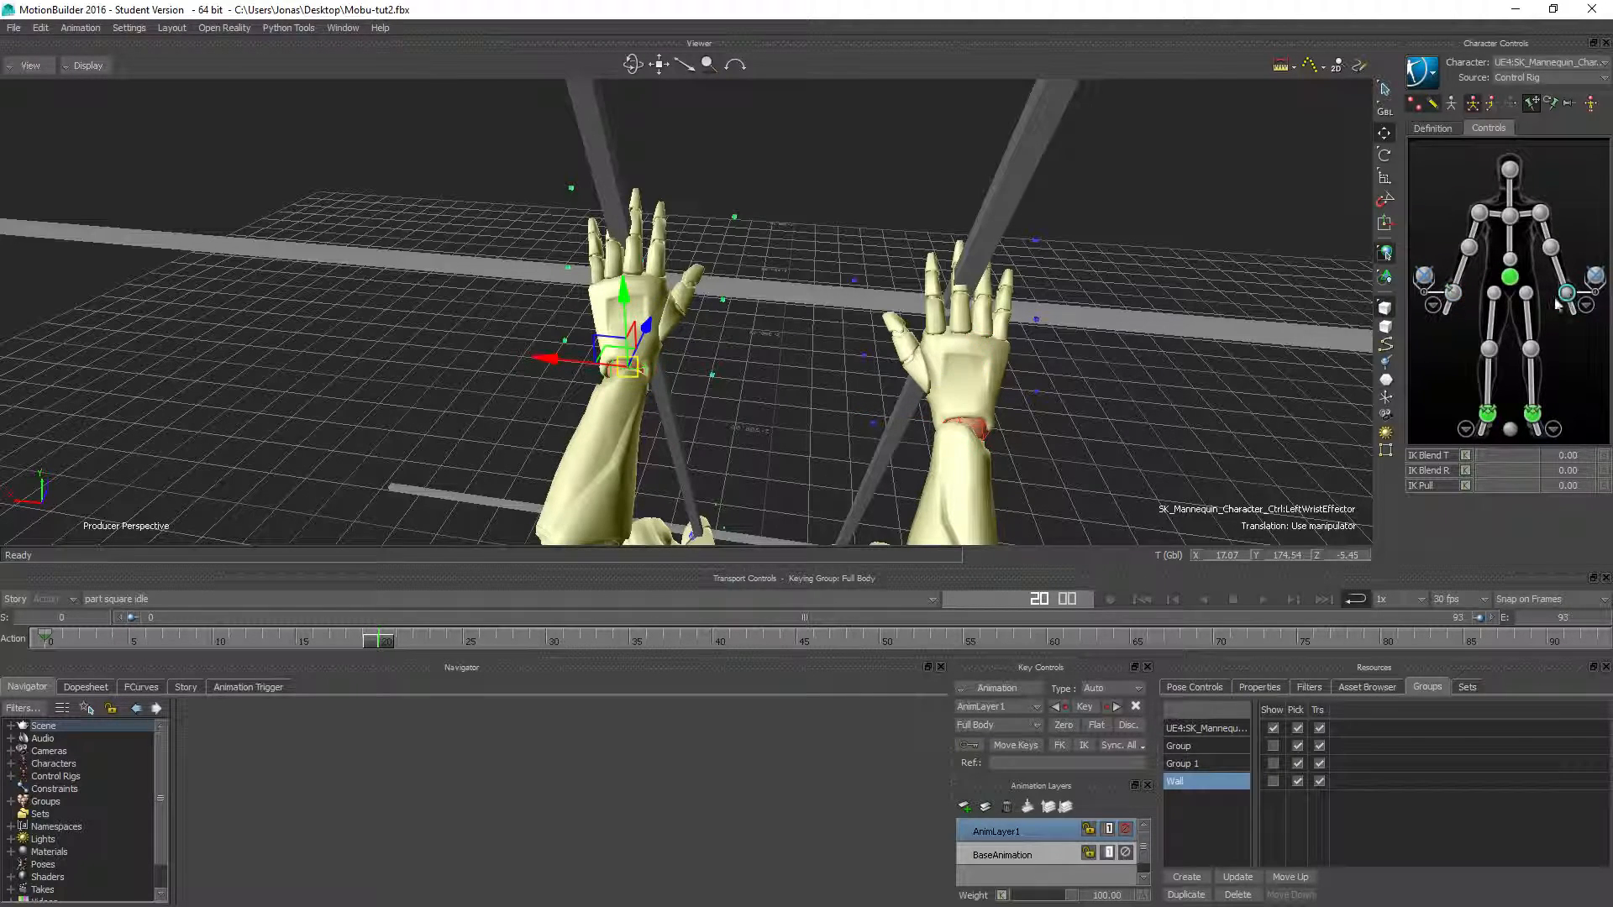
pyautogui.moveTo(602, 350); pyautogui.dragTo(449, 410)
pyautogui.moveTo(538, 410)
pyautogui.mouseDown()
pyautogui.moveTo(335, 388)
pyautogui.moveTo(537, 402)
pyautogui.mouseUp()
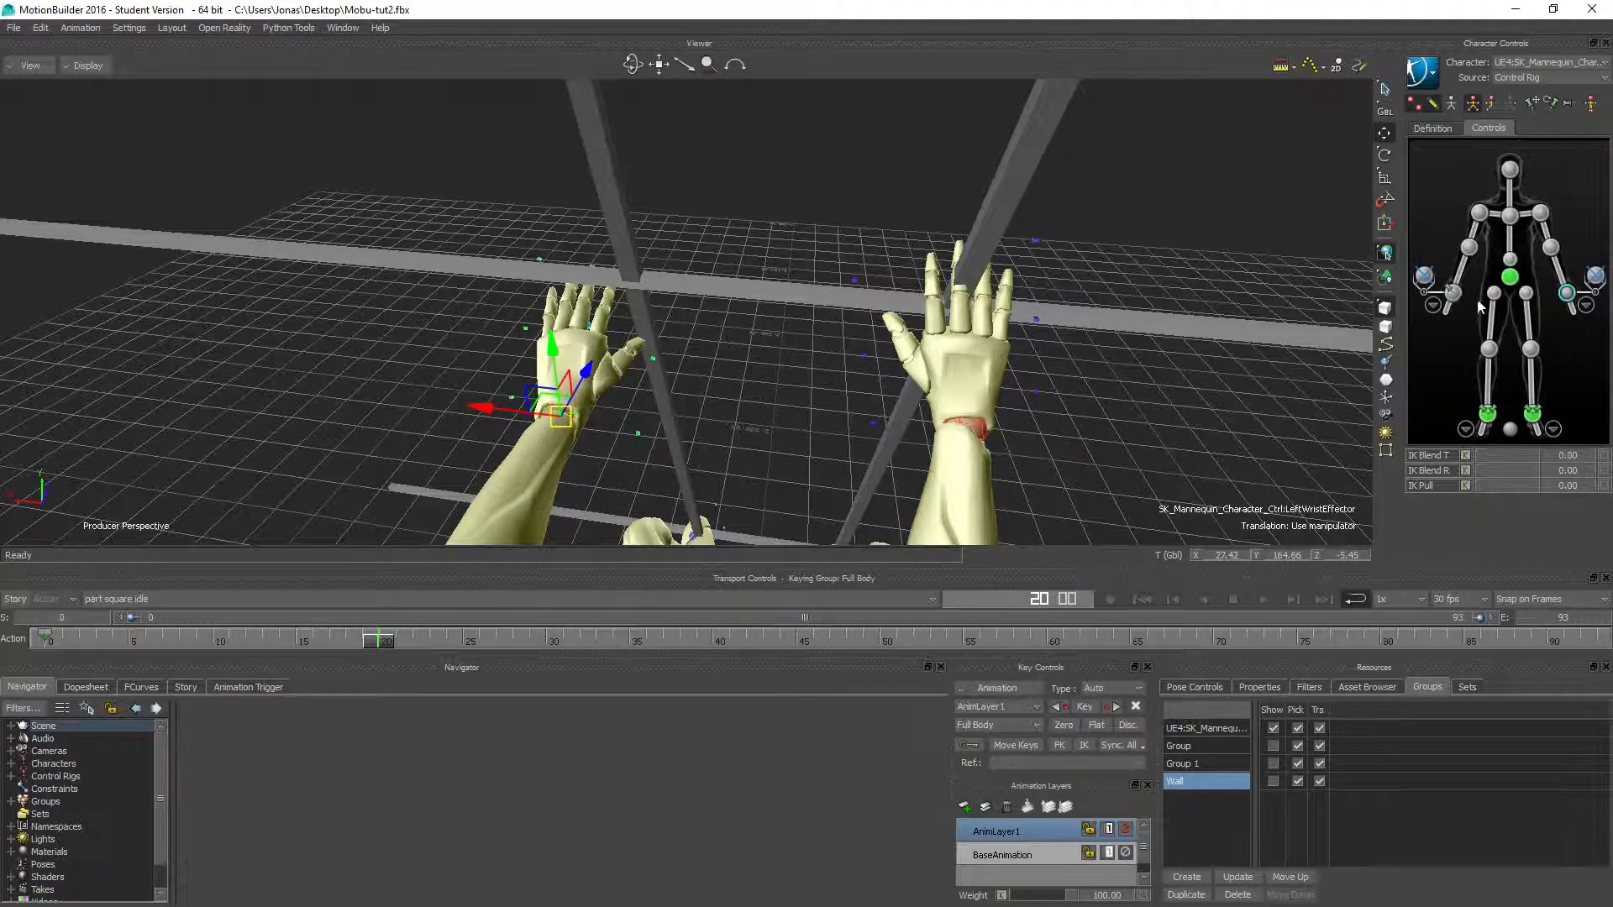
# Move the left wrist effector back up and inward so the hand is at the ledge.
pyautogui.click(1452, 293)
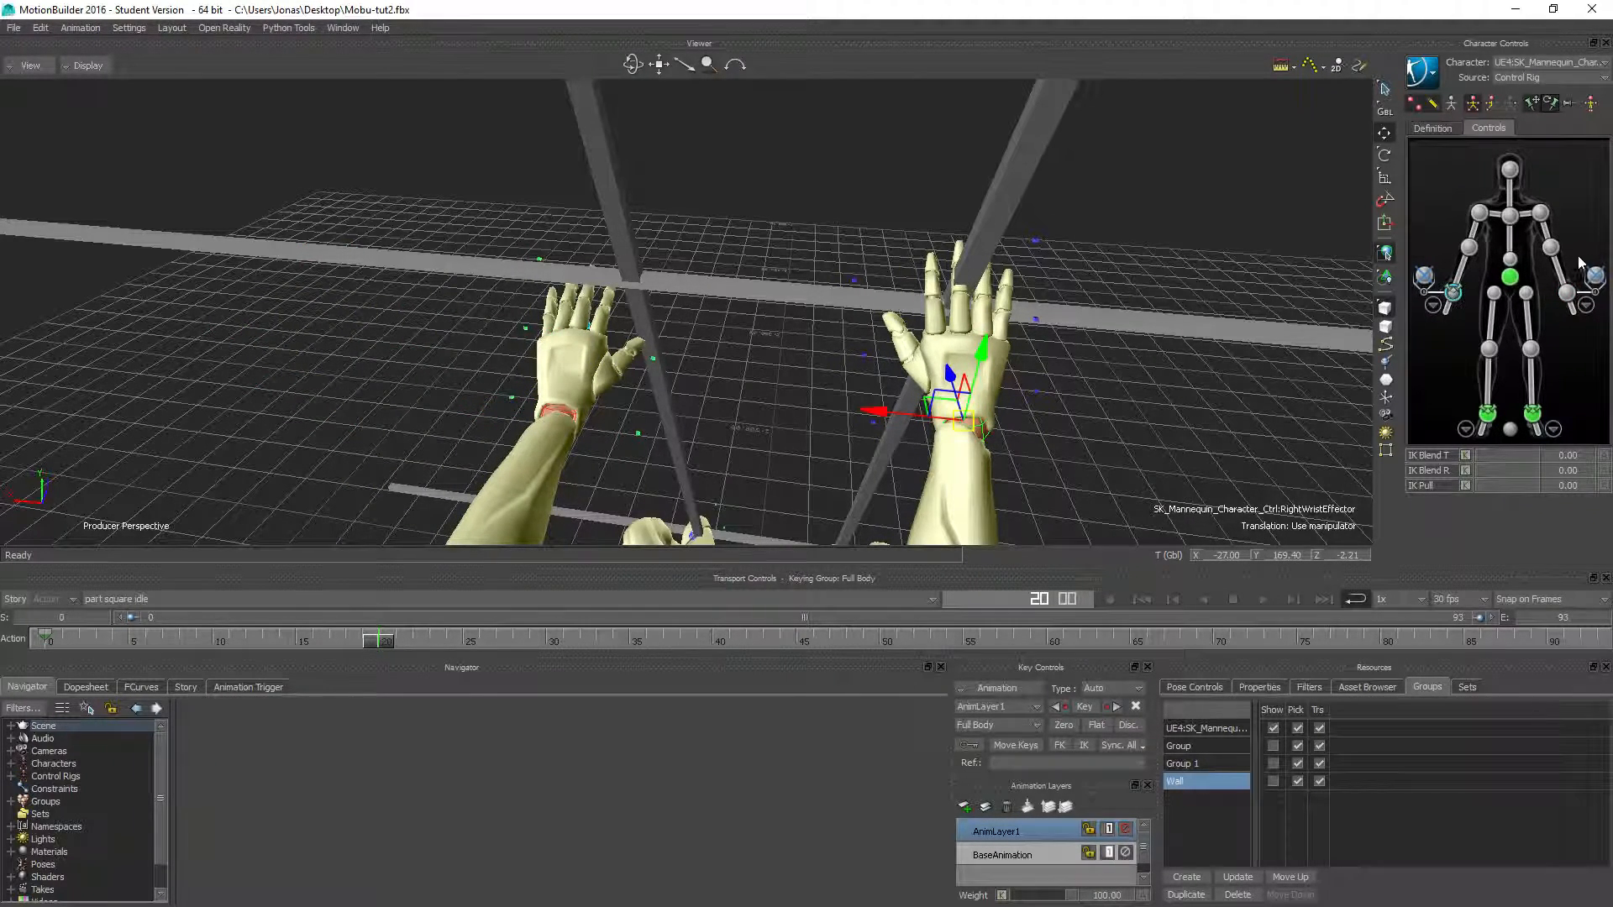
pyautogui.click(1567, 294)
pyautogui.moveTo(551, 395); pyautogui.dragTo(599, 354)
# Raise the right wrist effector slightly to about Y 169.86 so the hand meets the ledge.
pyautogui.click(1452, 294)
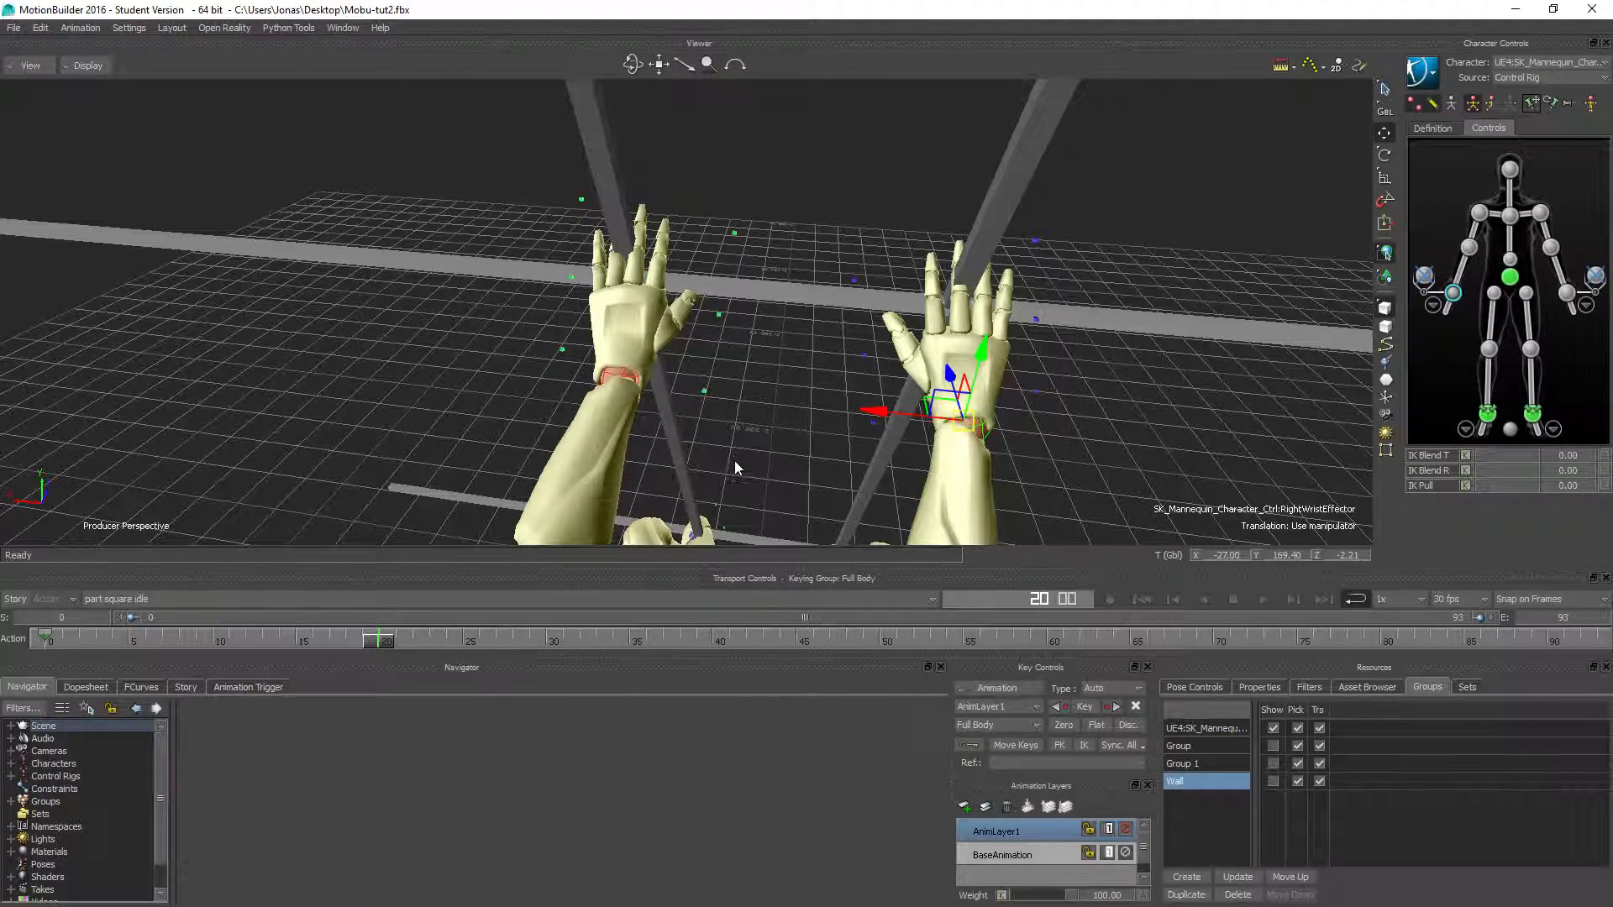
pyautogui.moveTo(542, 508); pyautogui.dragTo(727, 469, button='middle')
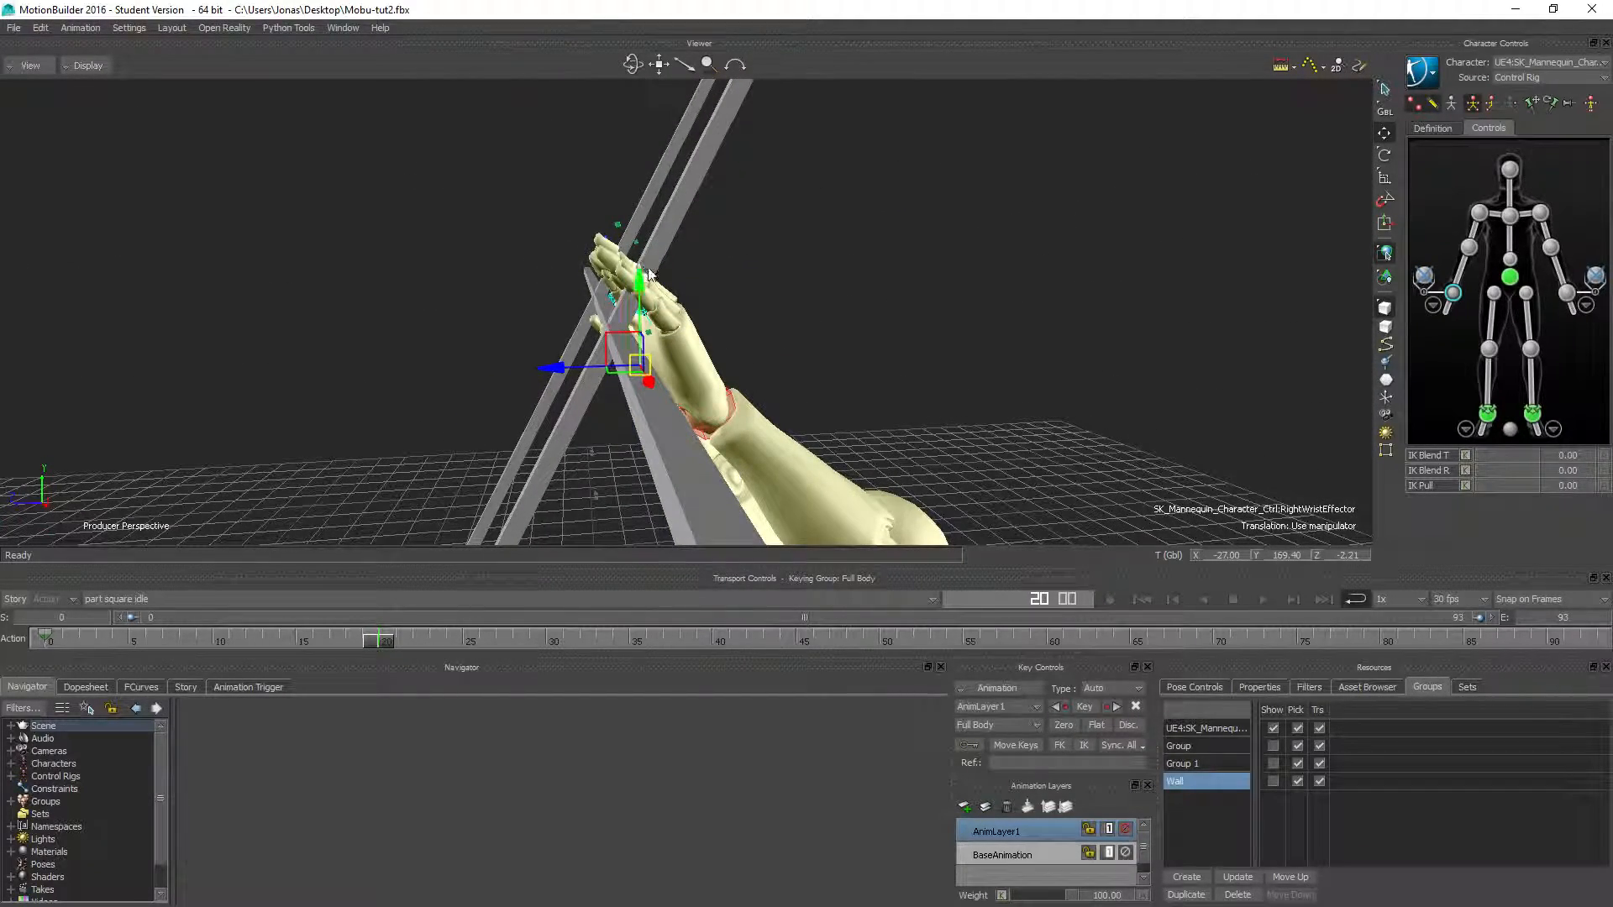
pyautogui.moveTo(640, 320); pyautogui.dragTo(649, 284)
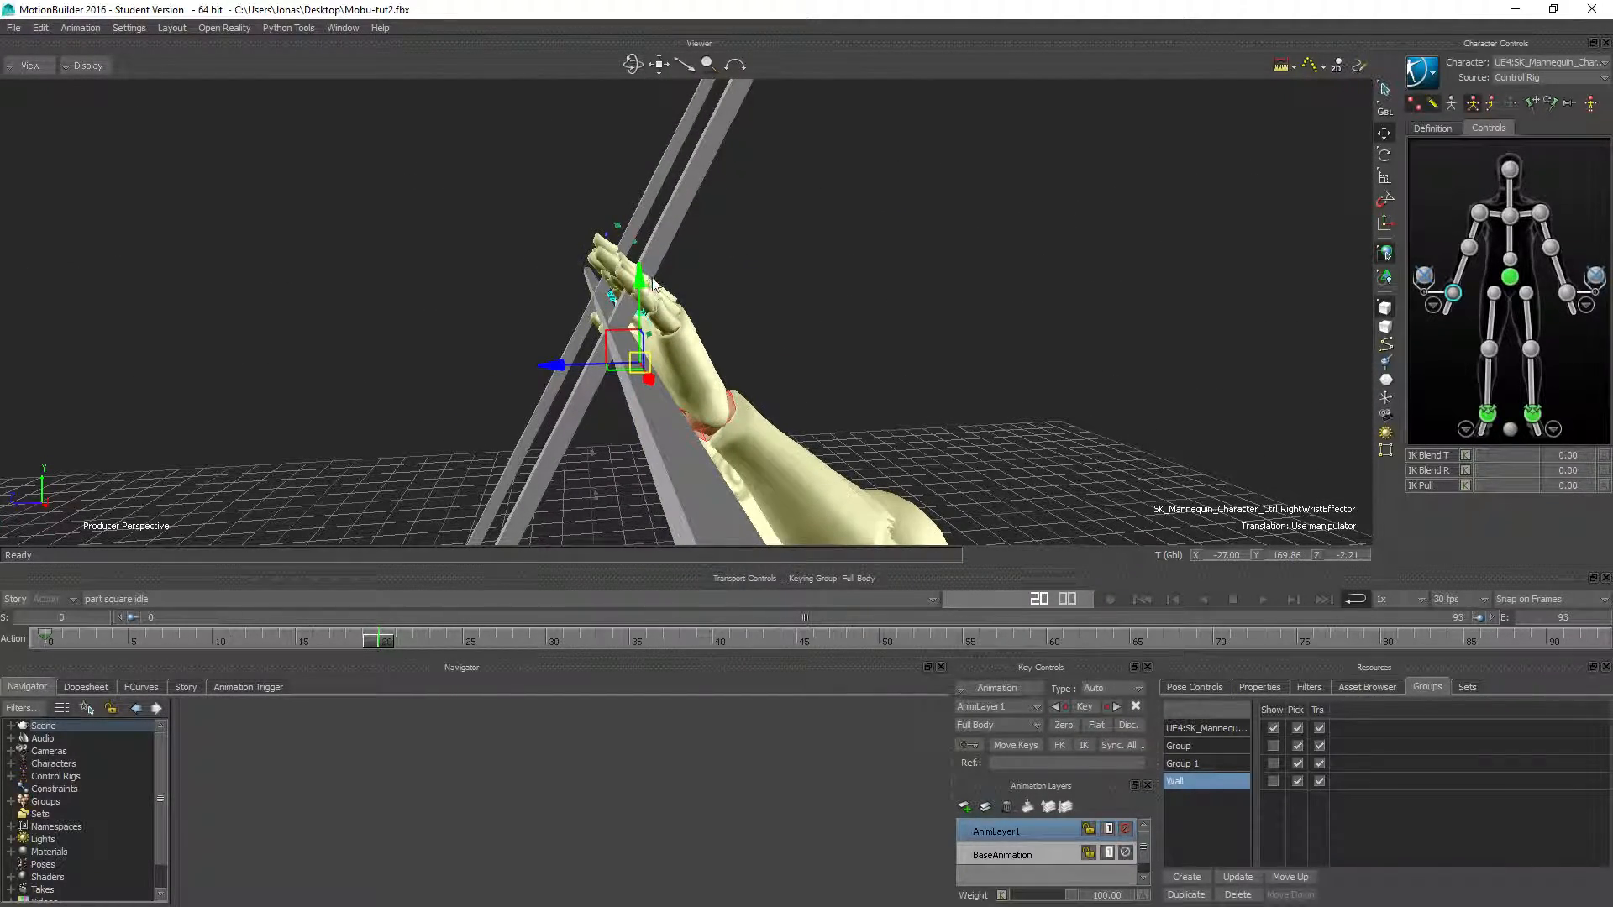
pyautogui.keyDown('ctrl'); pyautogui.keyDown('shift'); pyautogui.moveTo(798, 348); pyautogui.dragTo(622, 361); pyautogui.keyUp('shift'); pyautogui.keyUp('ctrl')
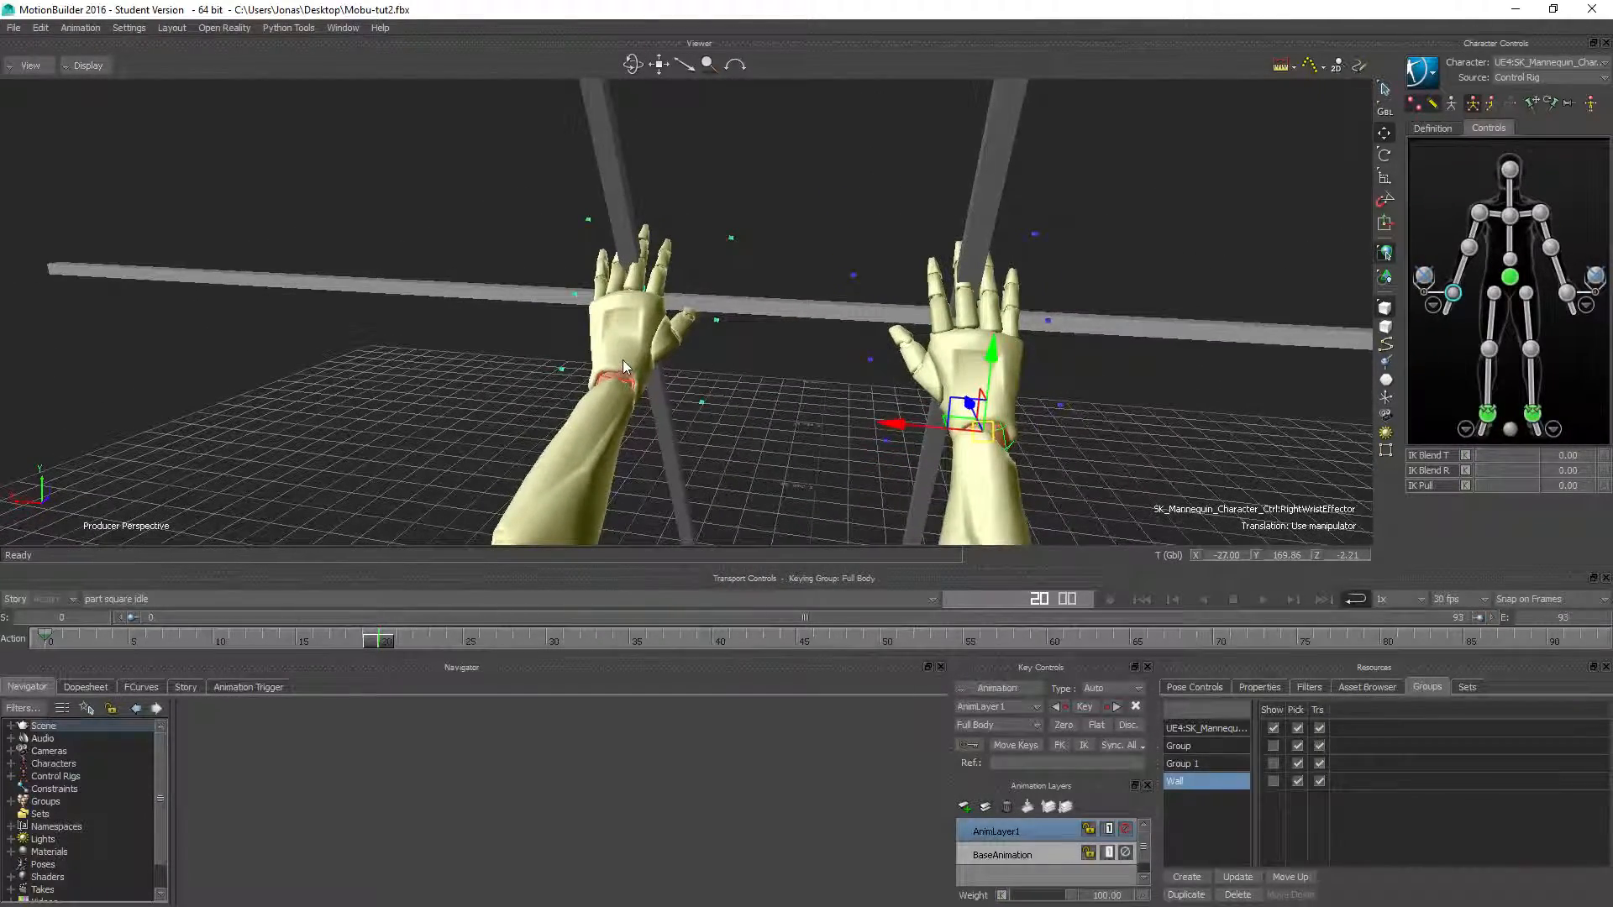
# Move the left hand along the ledge by its auxiliary pivot to about X 18.97, Y 181.64, Z 2.24.
pyautogui.click(1426, 280)
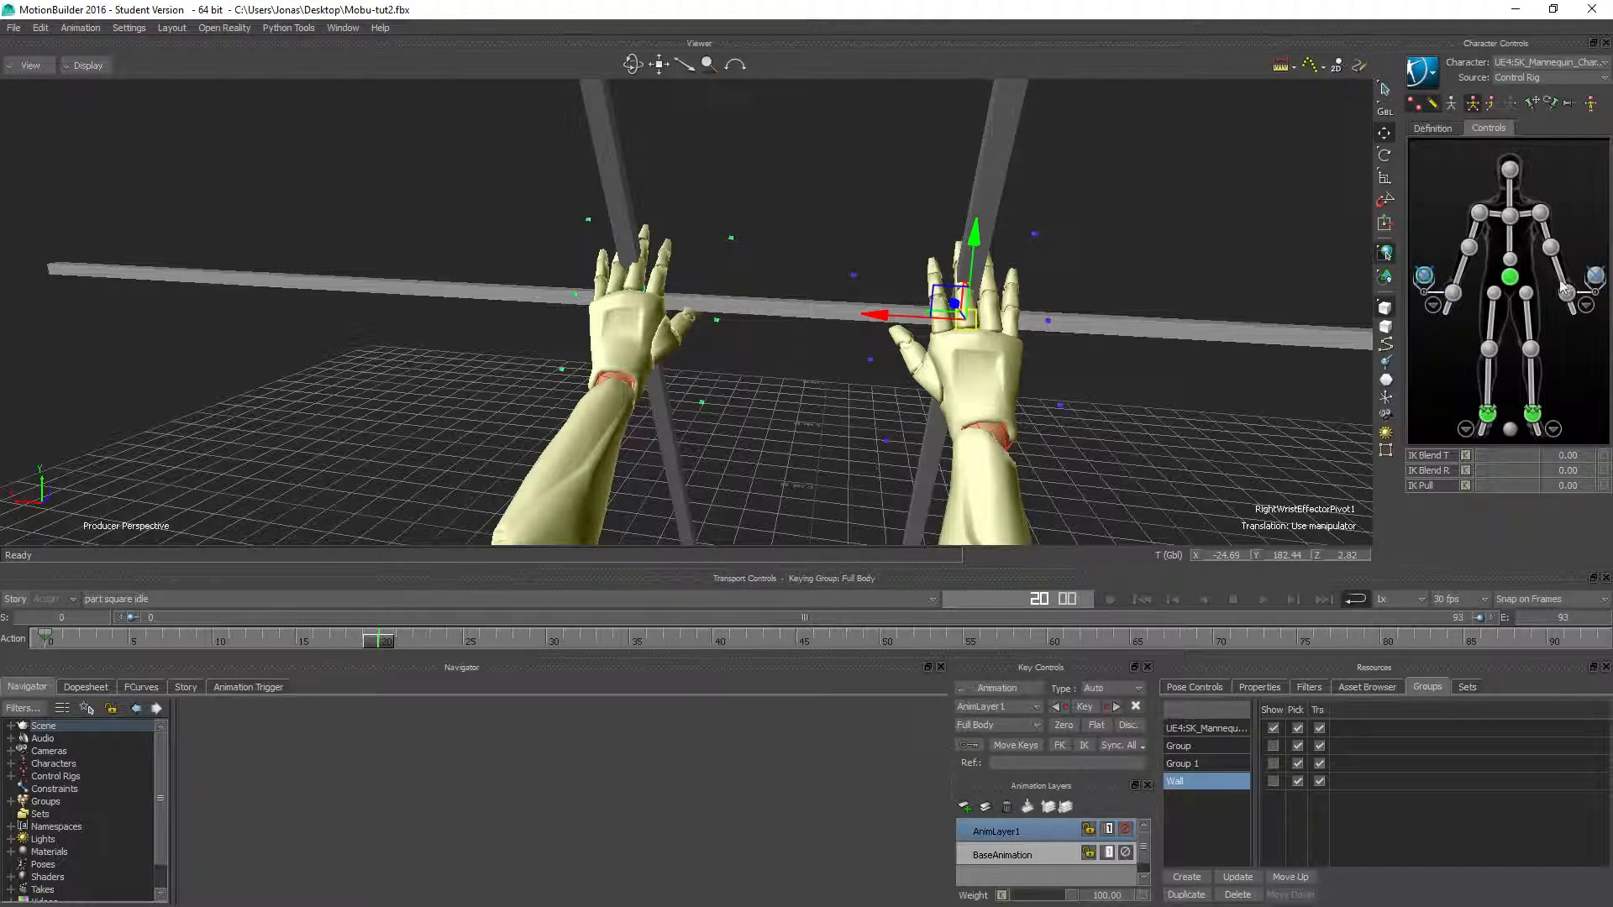
pyautogui.click(1596, 277)
pyautogui.keyDown('ctrl'); pyautogui.keyDown('shift'); pyautogui.moveTo(251, 410); pyautogui.dragTo(430, 386); pyautogui.keyUp('shift'); pyautogui.keyUp('ctrl')
pyautogui.moveTo(631, 216); pyautogui.dragTo(533, 317)
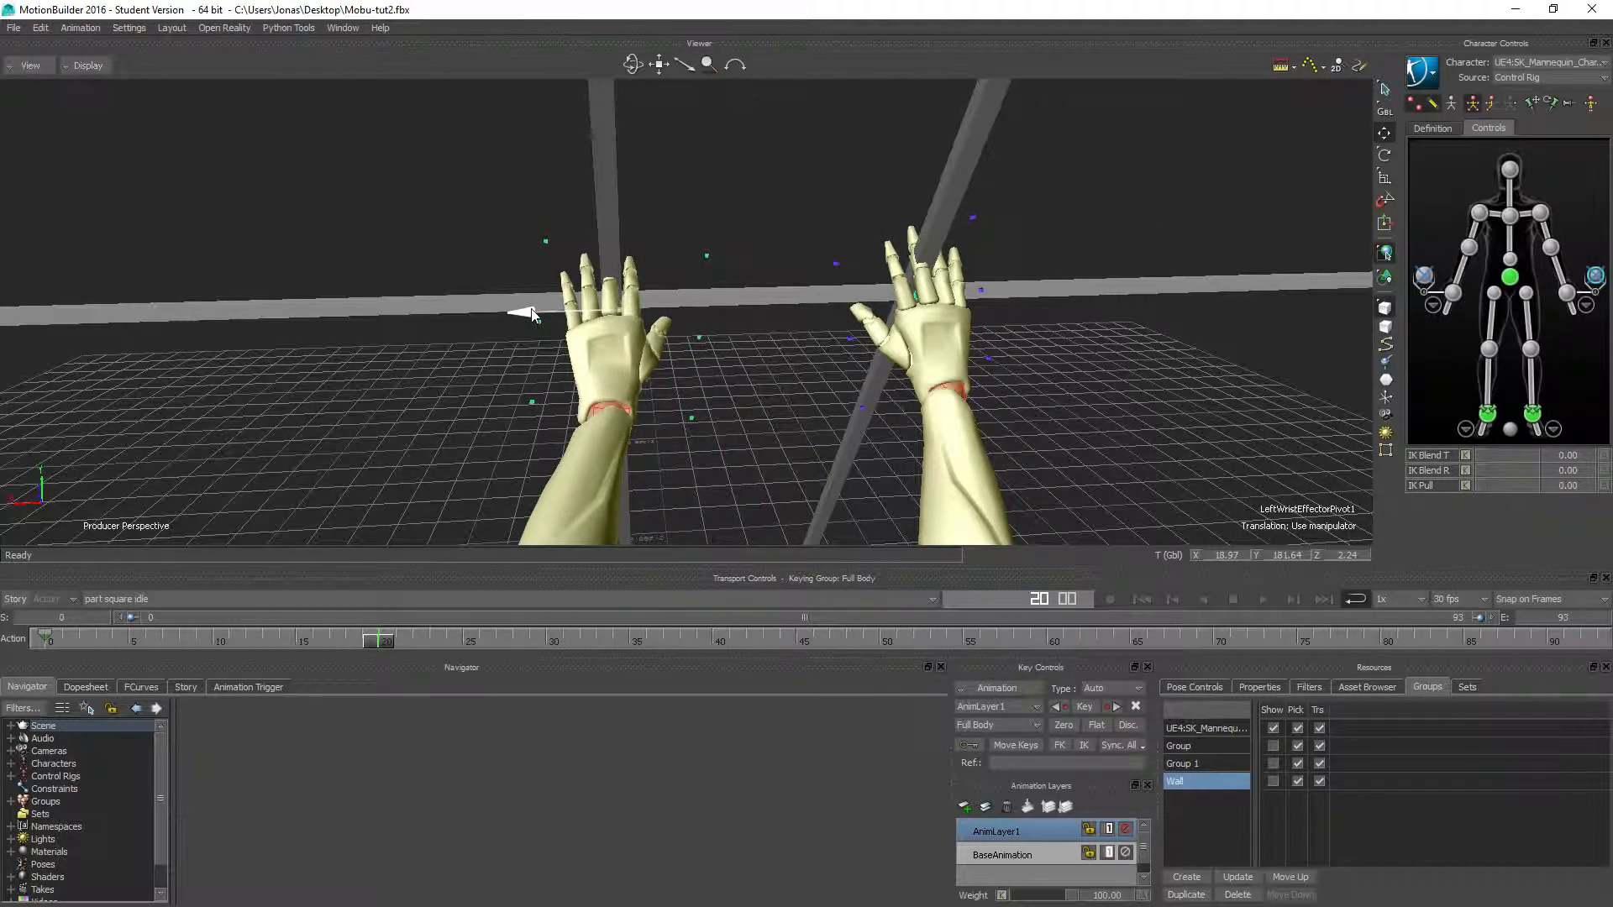
# Rotate the left hand about its auxiliary pivot to align it with the ledge.
pyautogui.click(1383, 156)
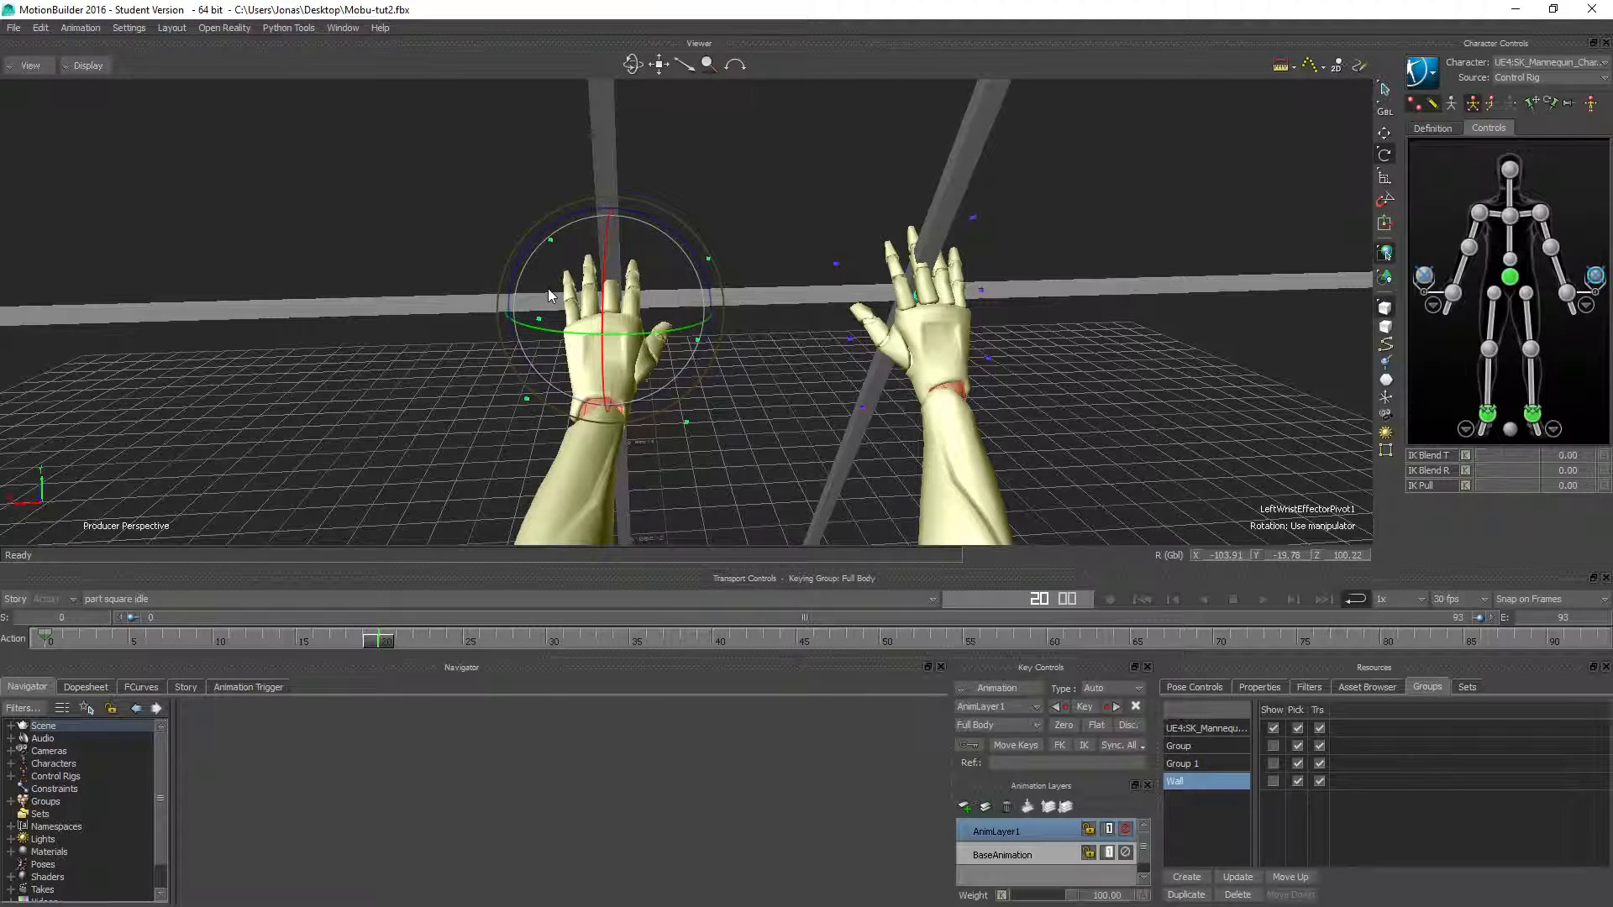
pyautogui.moveTo(605, 329); pyautogui.dragTo(622, 403)
pyautogui.keyDown('ctrl'); pyautogui.keyDown('shift'); pyautogui.moveTo(893, 515); pyautogui.dragTo(807, 378); pyautogui.keyUp('shift'); pyautogui.keyUp('ctrl')
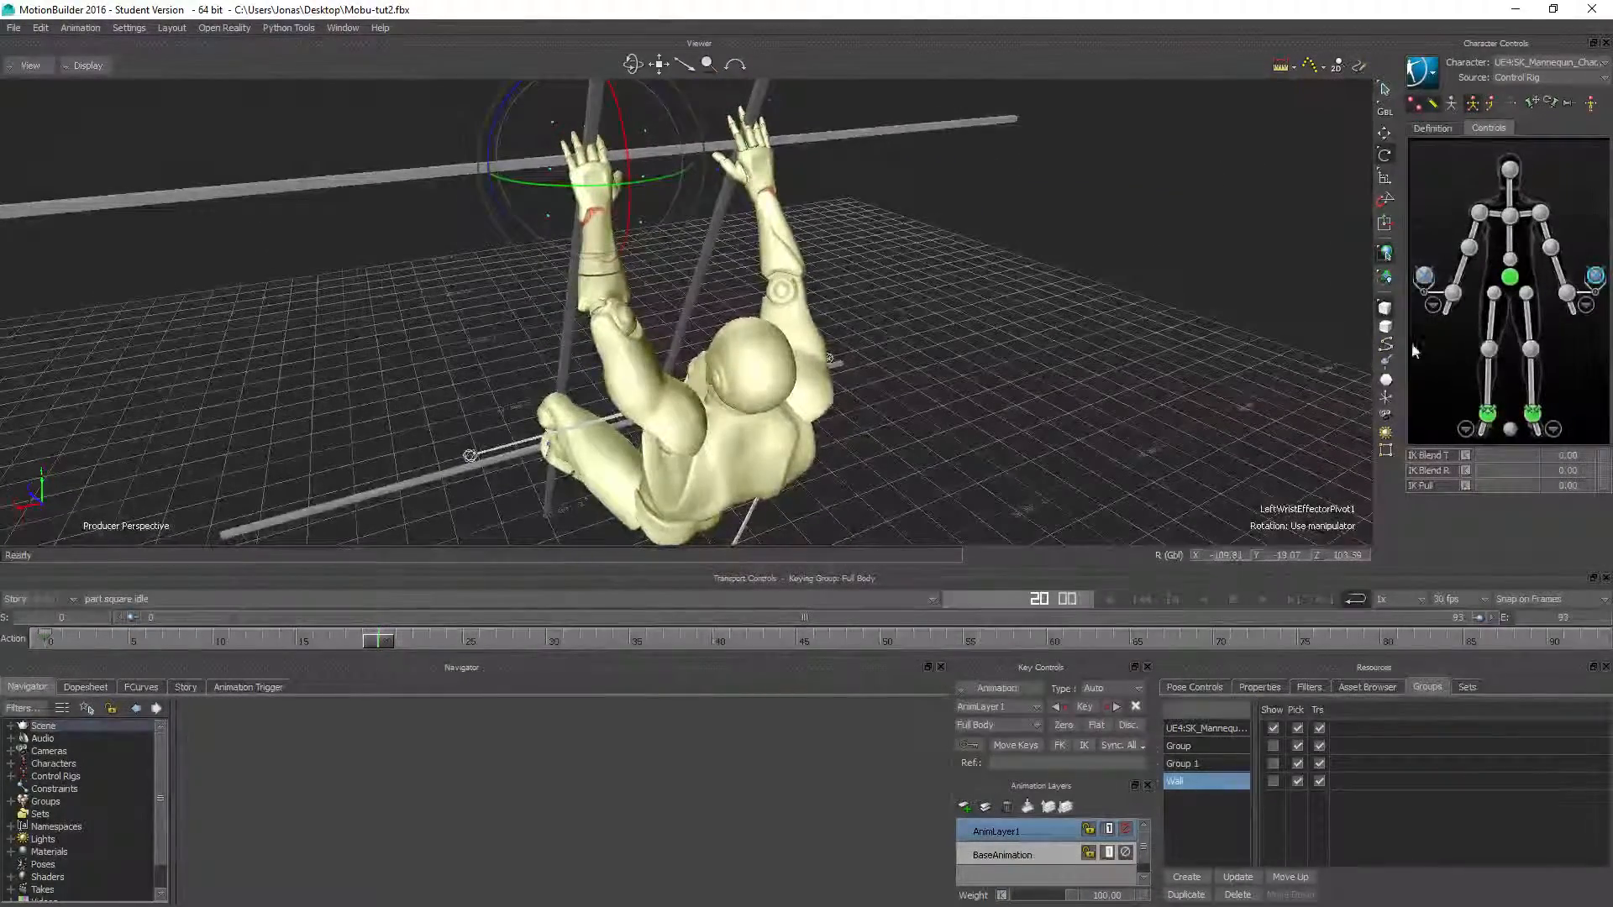
# Move the left elbow effector to about X 26.29, Y 152.99, Z -25.95.
pyautogui.click(1551, 248)
pyautogui.click(1385, 132)
pyautogui.moveTo(611, 247); pyautogui.dragTo(625, 233)
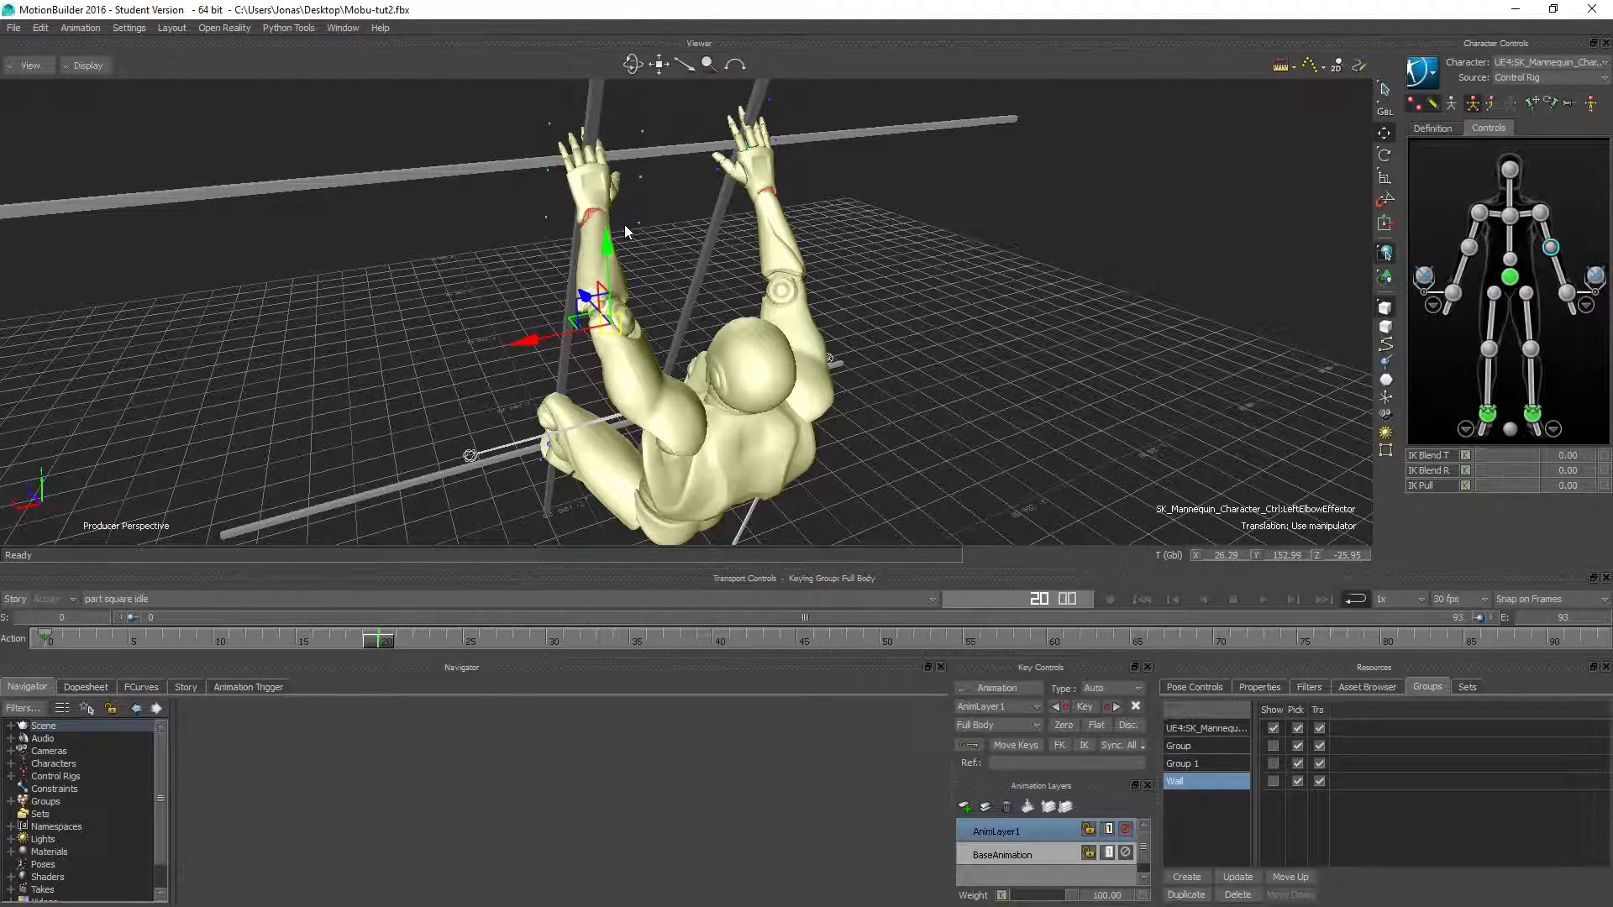
# Undo the last left elbow move and pin the left wrist effector in place.
pyautogui.hotkey('ctrl', 'z')
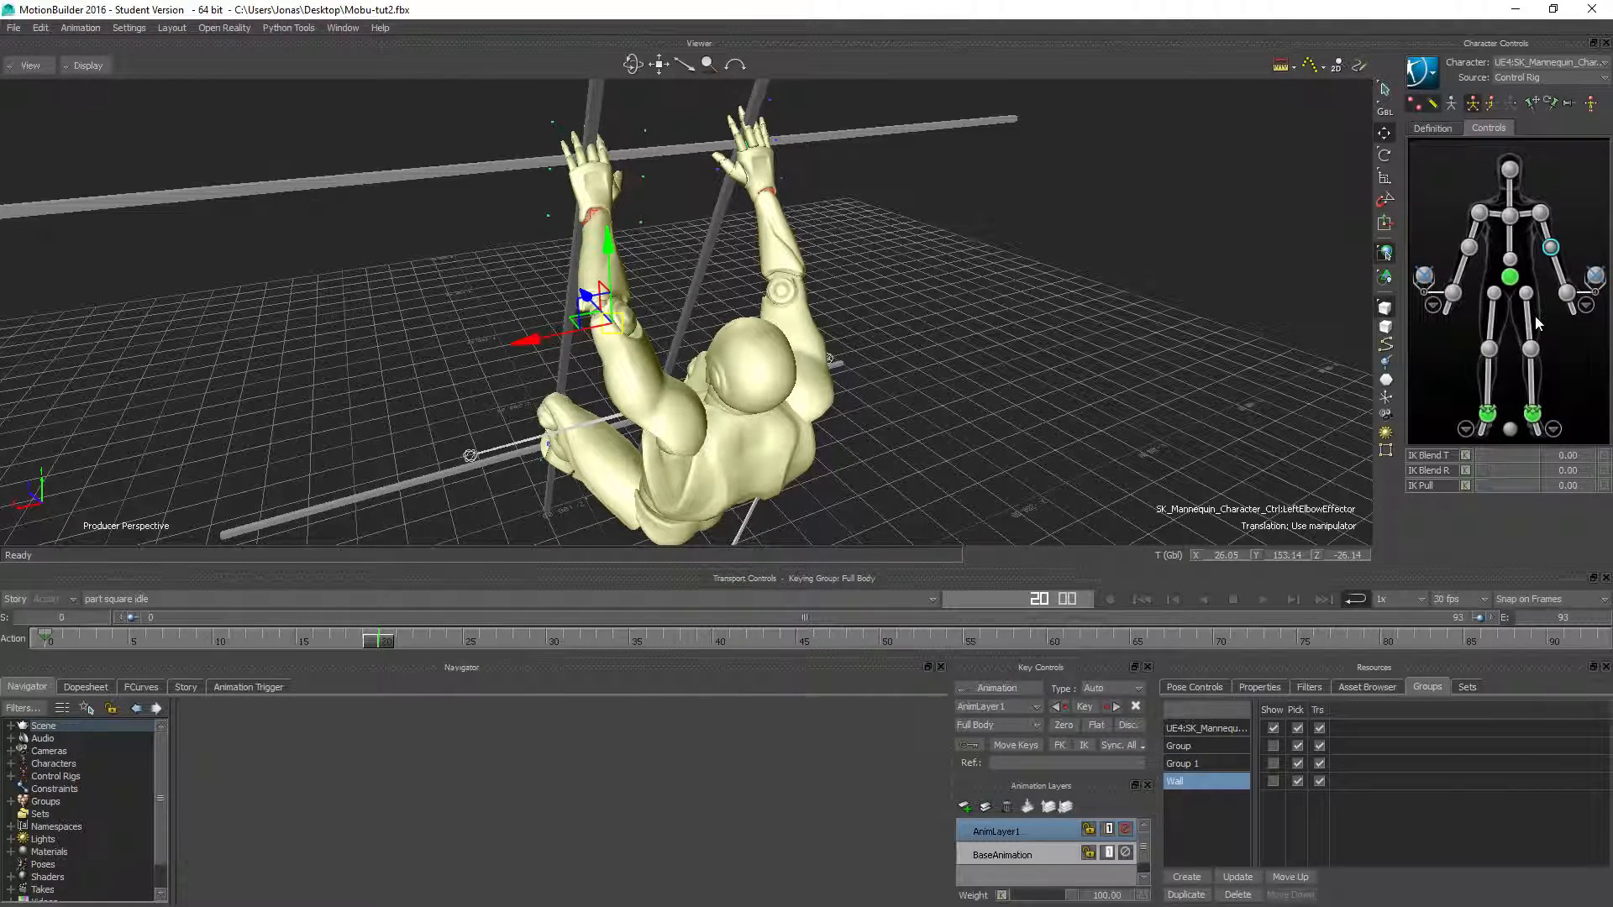
pyautogui.click(1568, 294)
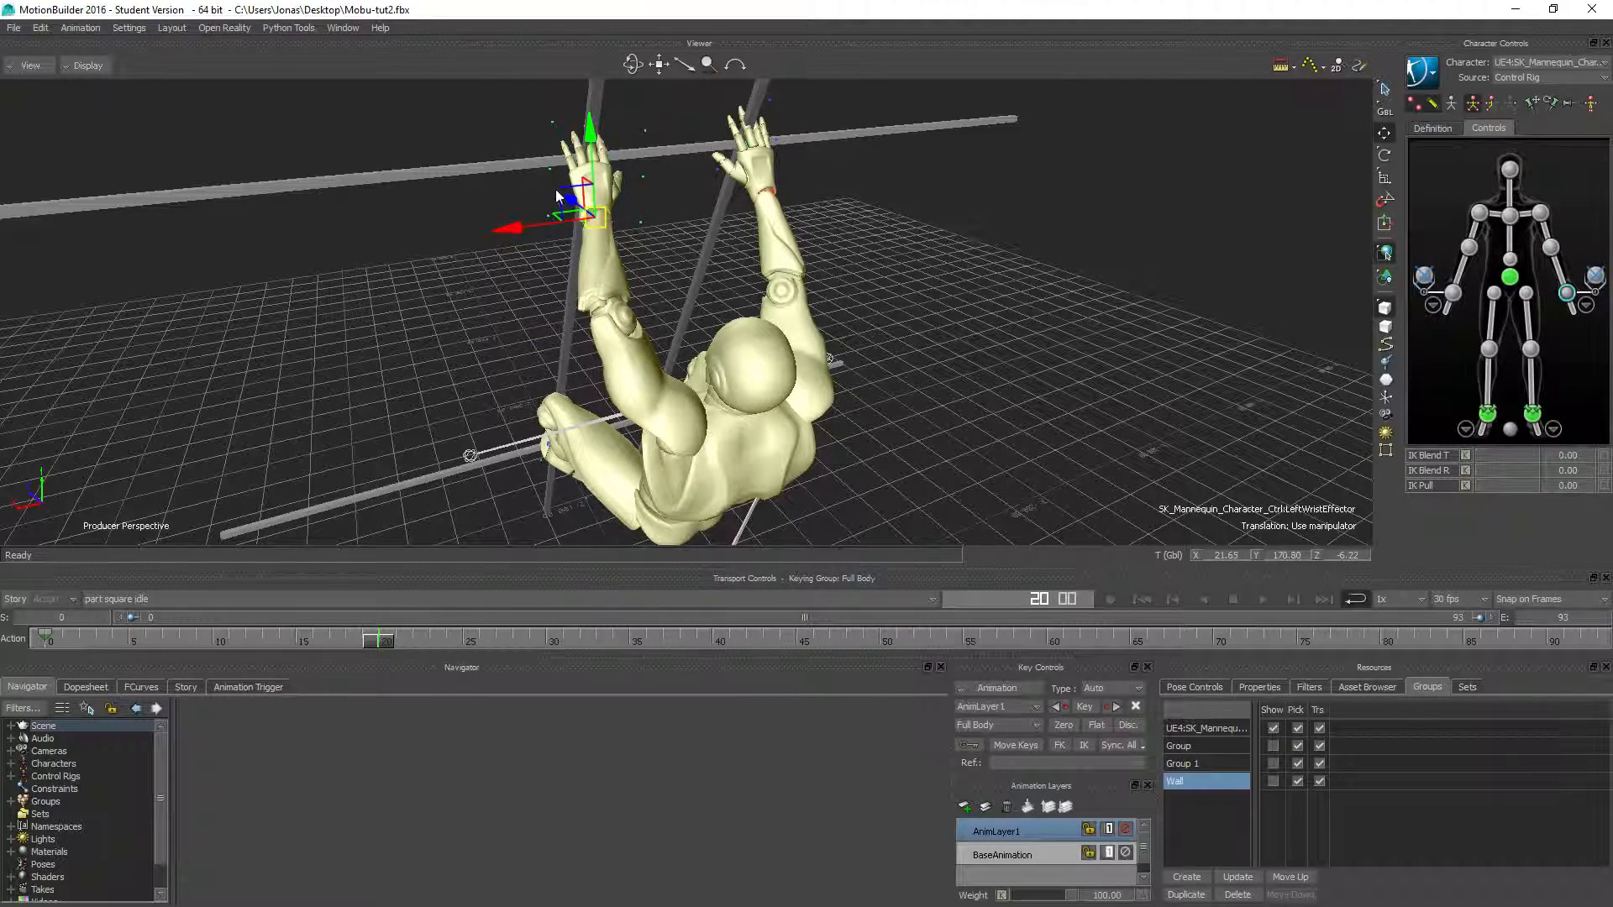
pyautogui.click(1532, 103)
# Move the left elbow effector to about X 26.84, Y 145.54, Z -14.16.
pyautogui.click(1551, 248)
pyautogui.moveTo(605, 251); pyautogui.dragTo(529, 410)
pyautogui.keyDown('ctrl'); pyautogui.keyDown('shift'); pyautogui.moveTo(659, 356); pyautogui.dragTo(608, 329); pyautogui.keyUp('shift'); pyautogui.keyUp('ctrl')
pyautogui.keyDown('ctrl'); pyautogui.keyDown('shift'); pyautogui.moveTo(561, 397); pyautogui.dragTo(572, 406); pyautogui.keyUp('shift'); pyautogui.keyUp('ctrl')
pyautogui.moveTo(609, 228)
pyautogui.keyDown('ctrl'); pyautogui.keyDown('shift'); pyautogui.mouseDown()
pyautogui.moveTo(453, 236)
pyautogui.moveTo(468, 253)
pyautogui.moveTo(644, 266)
pyautogui.moveTo(462, 245)
pyautogui.moveTo(477, 290)
pyautogui.moveTo(799, 240)
pyautogui.moveTo(592, 294)
pyautogui.moveTo(590, 229)
pyautogui.mouseUp(); pyautogui.keyUp('shift'); pyautogui.keyUp('ctrl')
pyautogui.hotkey('ctrl', 'z')
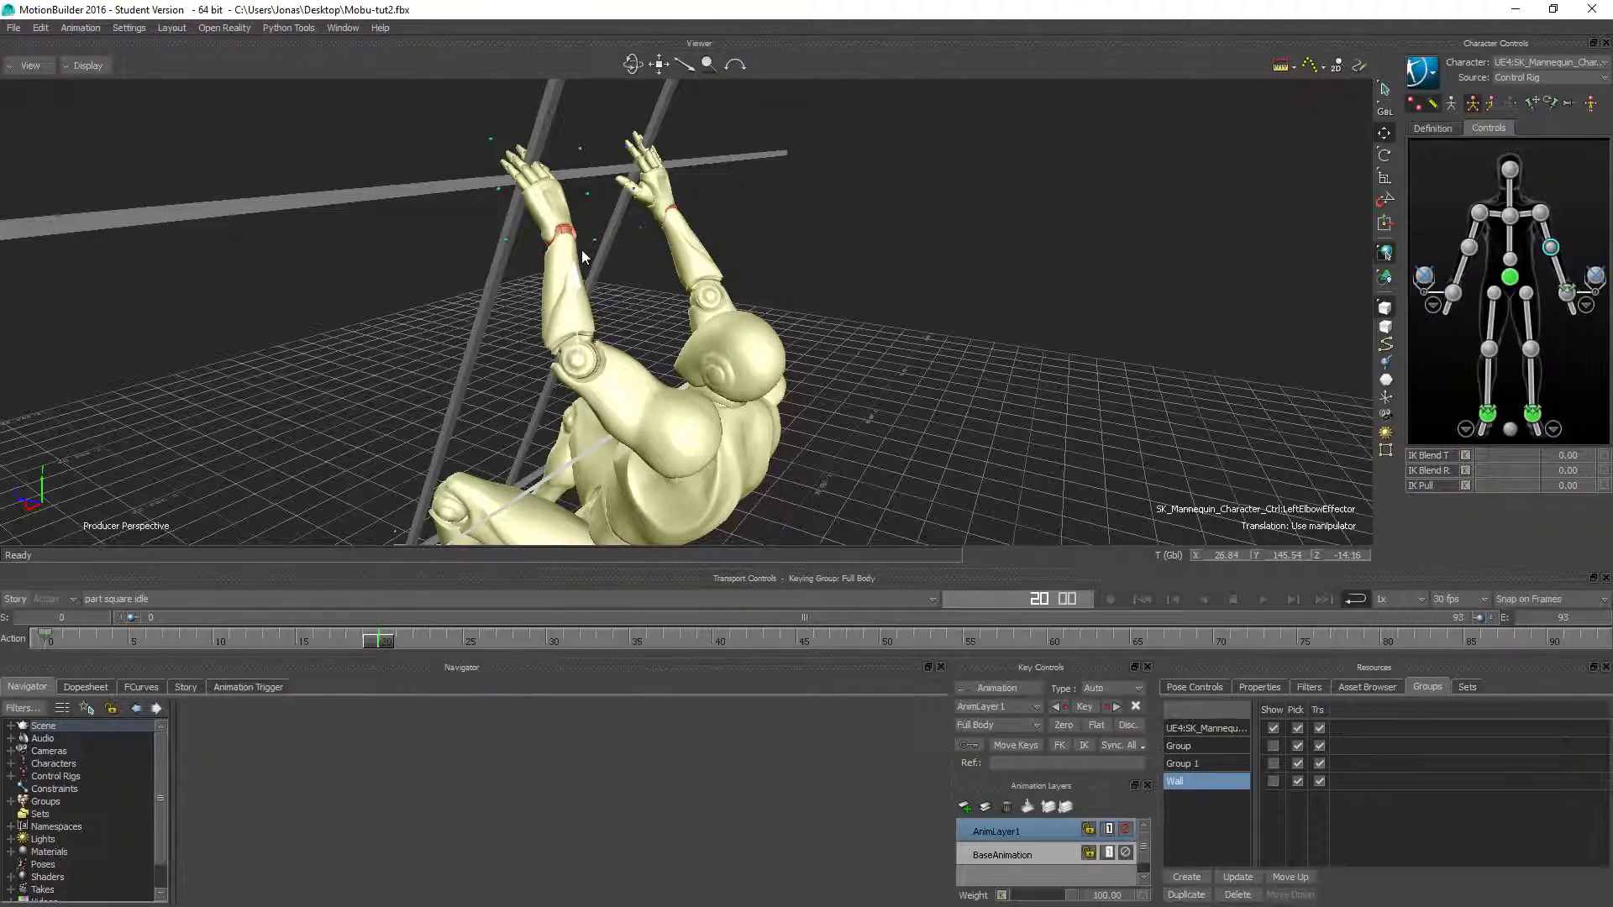
pyautogui.moveTo(519, 346); pyautogui.dragTo(280, 318)
pyautogui.keyDown('ctrl'); pyautogui.keyDown('shift'); pyautogui.moveTo(723, 378); pyautogui.dragTo(716, 420); pyautogui.keyUp('shift'); pyautogui.keyUp('ctrl')
pyautogui.click(1510, 277)
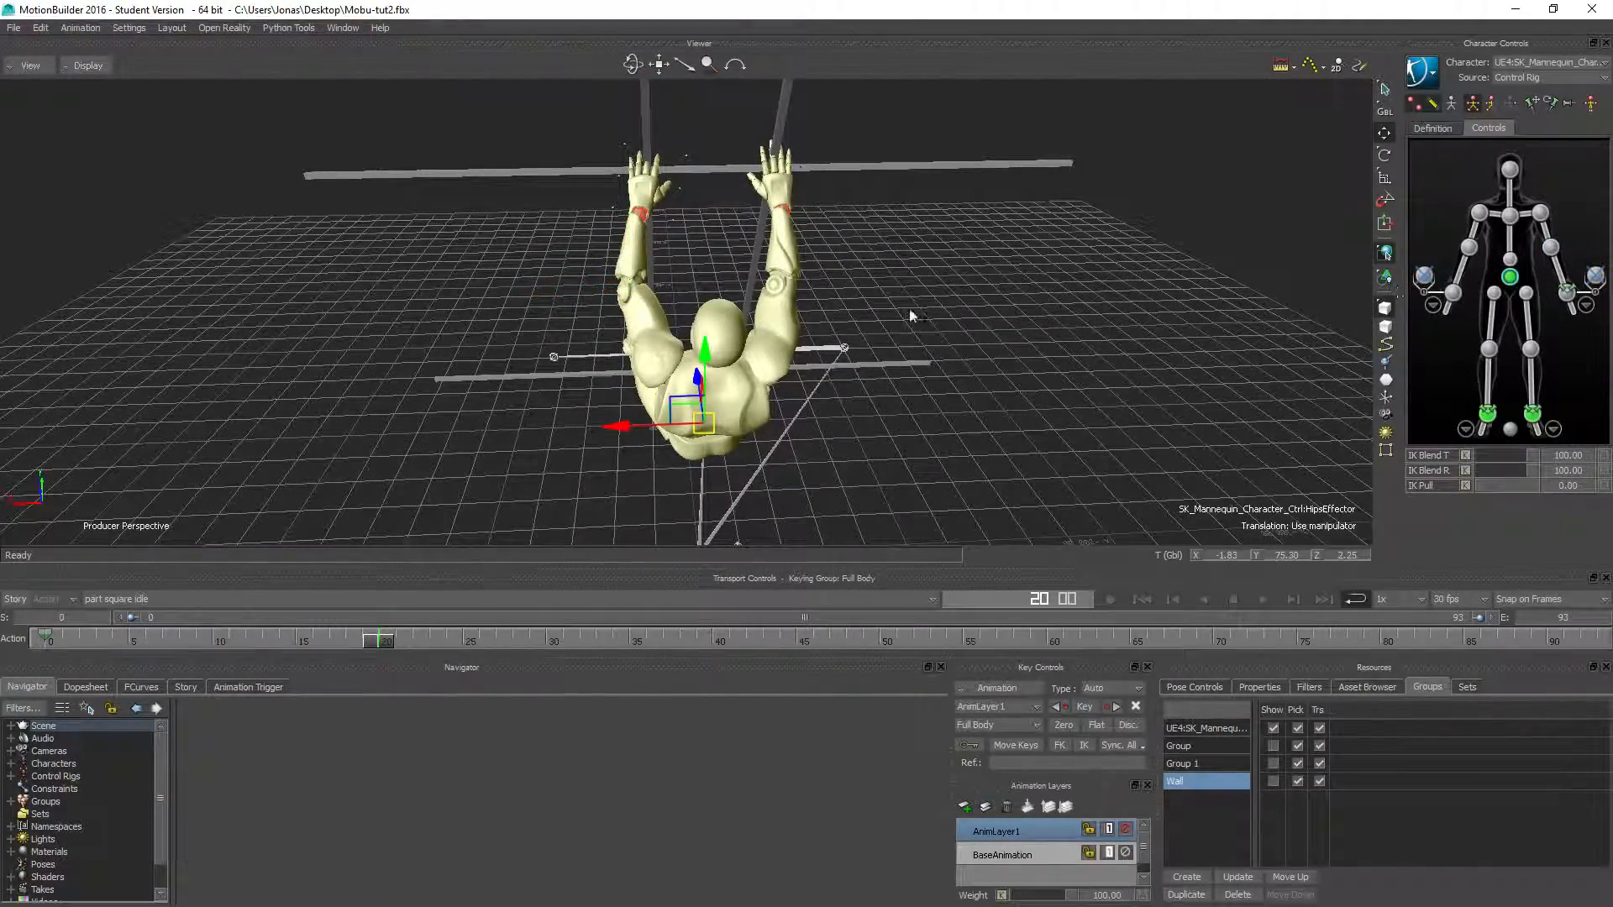
pyautogui.moveTo(710, 356); pyautogui.dragTo(708, 351)
pyautogui.hotkey('ctrl', 'z')
# Pin the right wrist effector's translation and rotation, and raise the hips effector to about Y 76.53.
pyautogui.click(1454, 292)
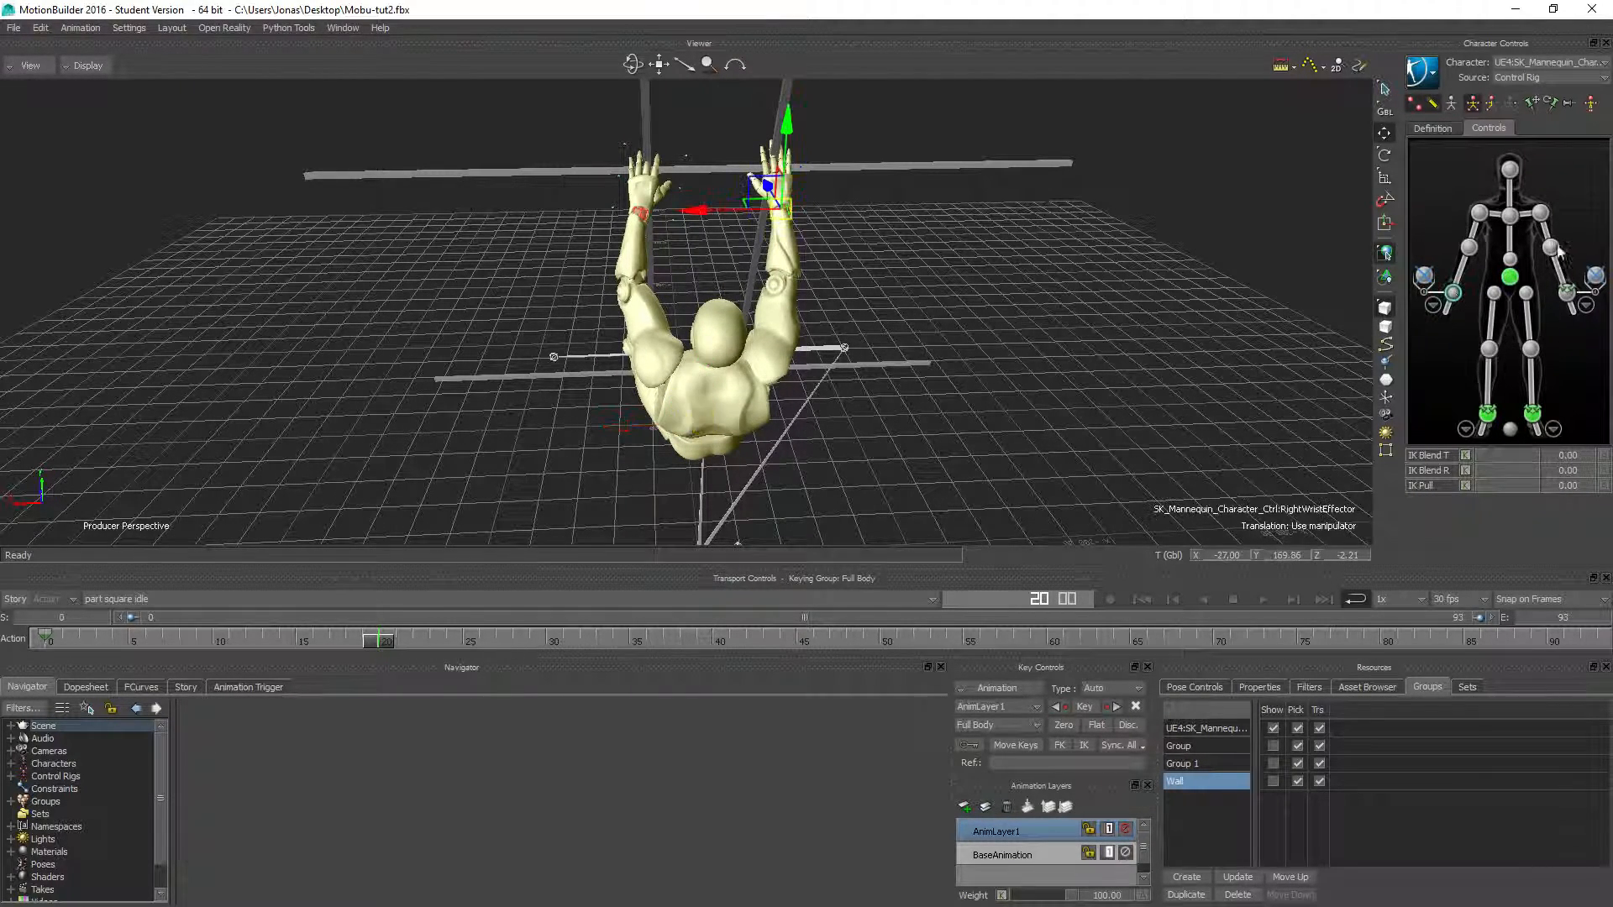
pyautogui.click(1549, 103)
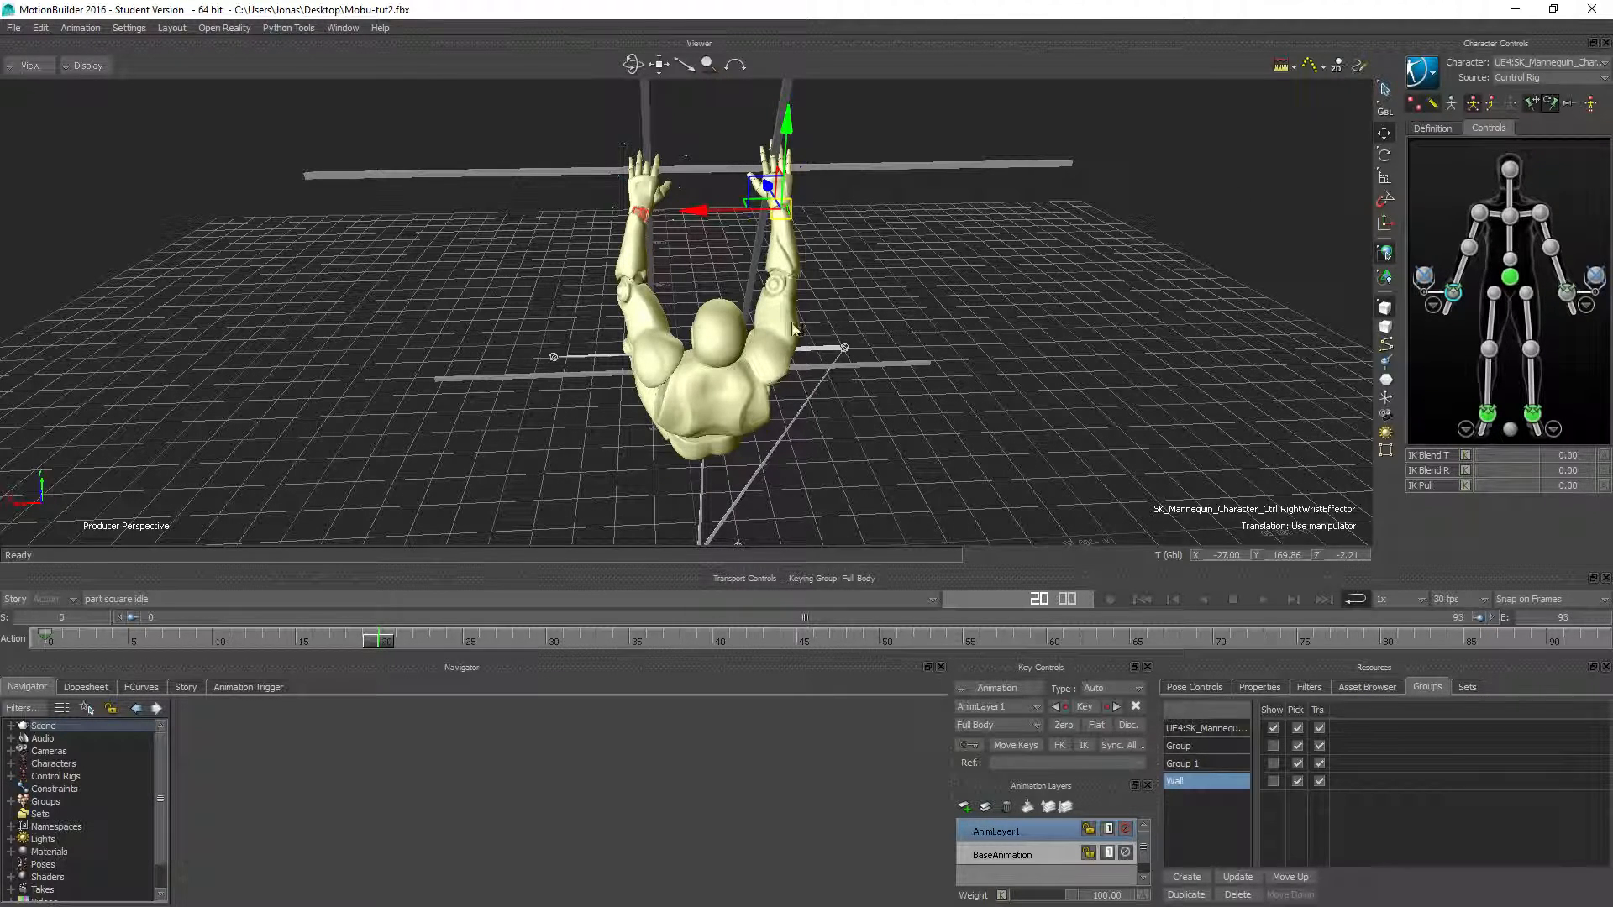
pyautogui.click(1513, 284)
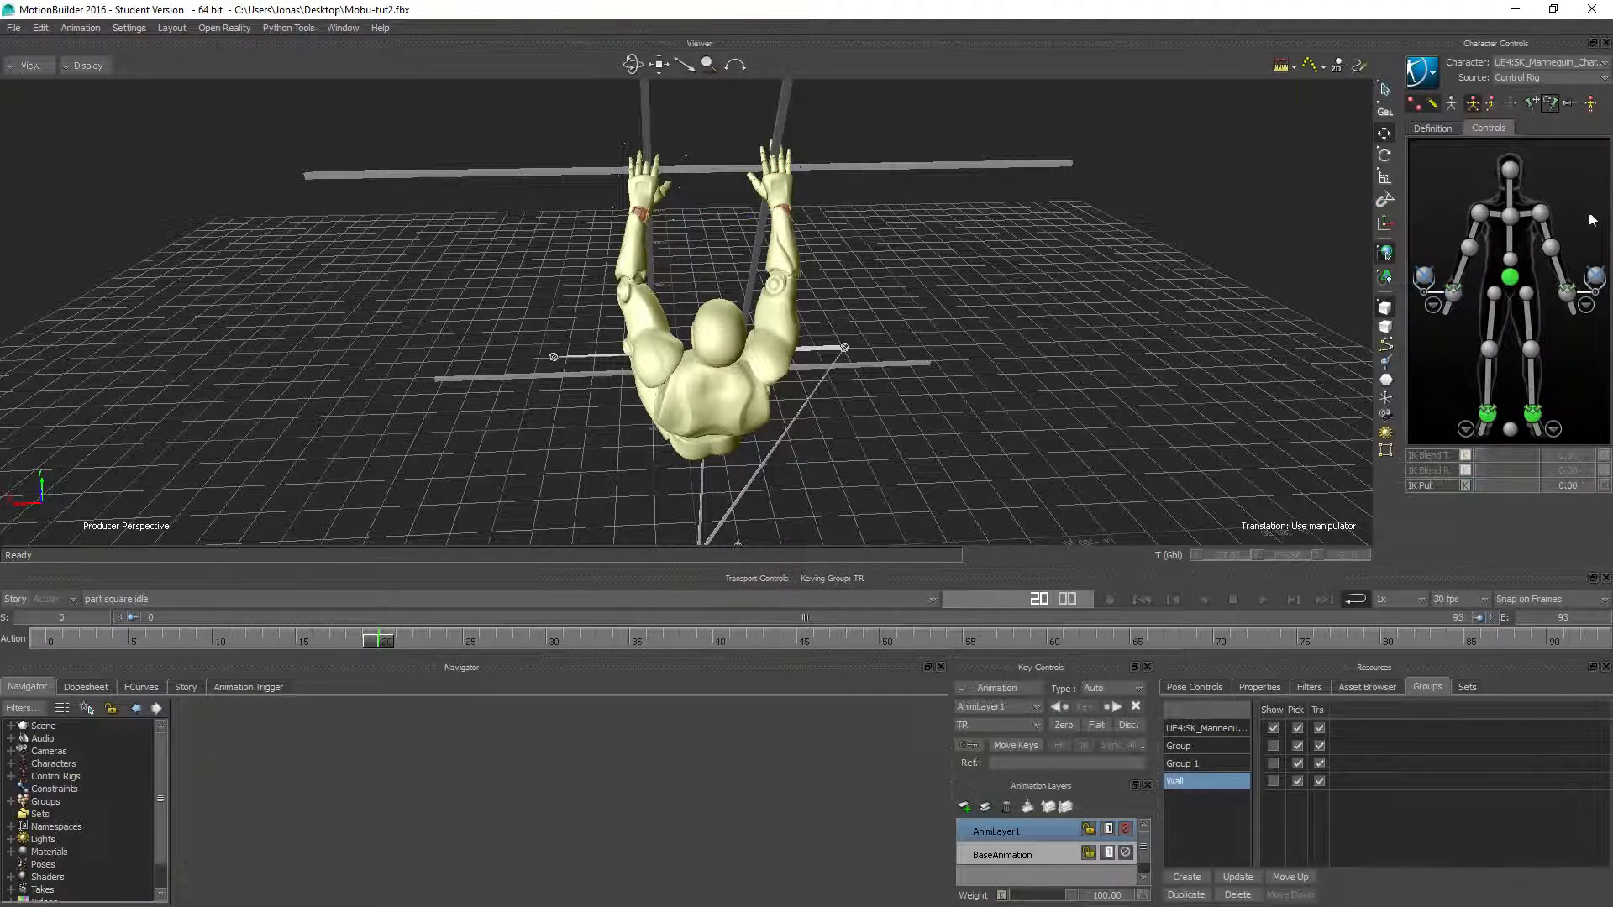
pyautogui.click(1510, 282)
pyautogui.moveTo(701, 354); pyautogui.dragTo(701, 352)
pyautogui.keyDown('ctrl'); pyautogui.keyDown('shift'); pyautogui.moveTo(946, 267); pyautogui.dragTo(912, 326); pyautogui.keyUp('shift'); pyautogui.keyUp('ctrl')
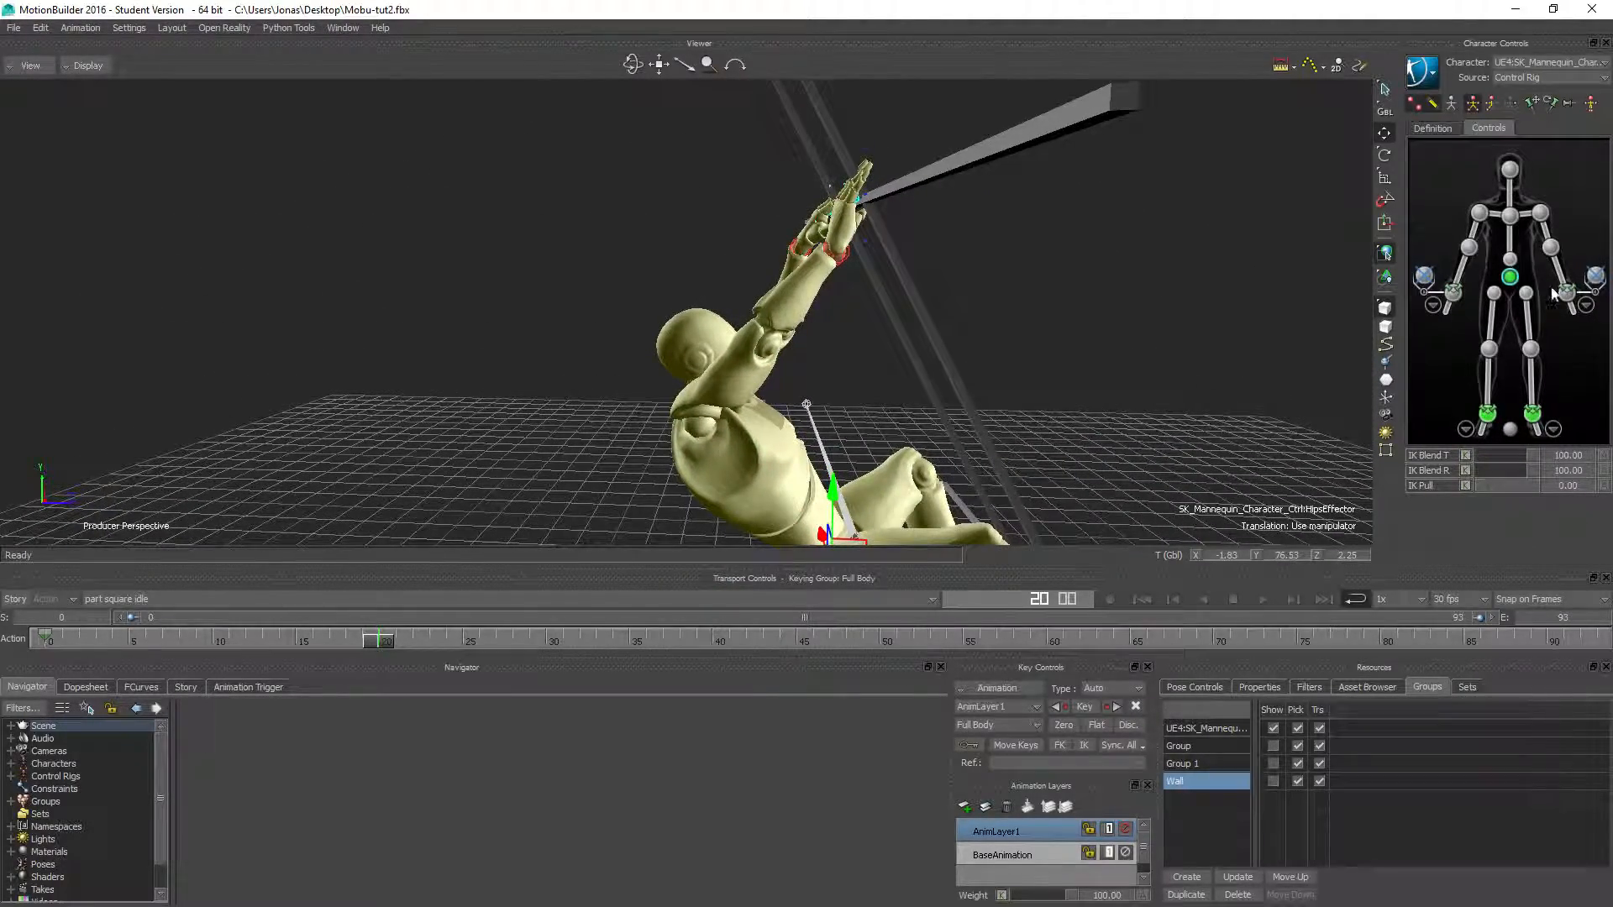
# Select the right elbow effector and examine both arms and hands against the ledge from the front and back.
pyautogui.click(1470, 248)
pyautogui.keyDown('ctrl'); pyautogui.keyDown('shift'); pyautogui.moveTo(717, 353); pyautogui.dragTo(925, 458); pyautogui.keyUp('shift'); pyautogui.keyUp('ctrl')
pyautogui.keyDown('ctrl'); pyautogui.keyDown('shift'); pyautogui.moveTo(504, 430); pyautogui.dragTo(341, 391); pyautogui.keyUp('shift'); pyautogui.keyUp('ctrl')
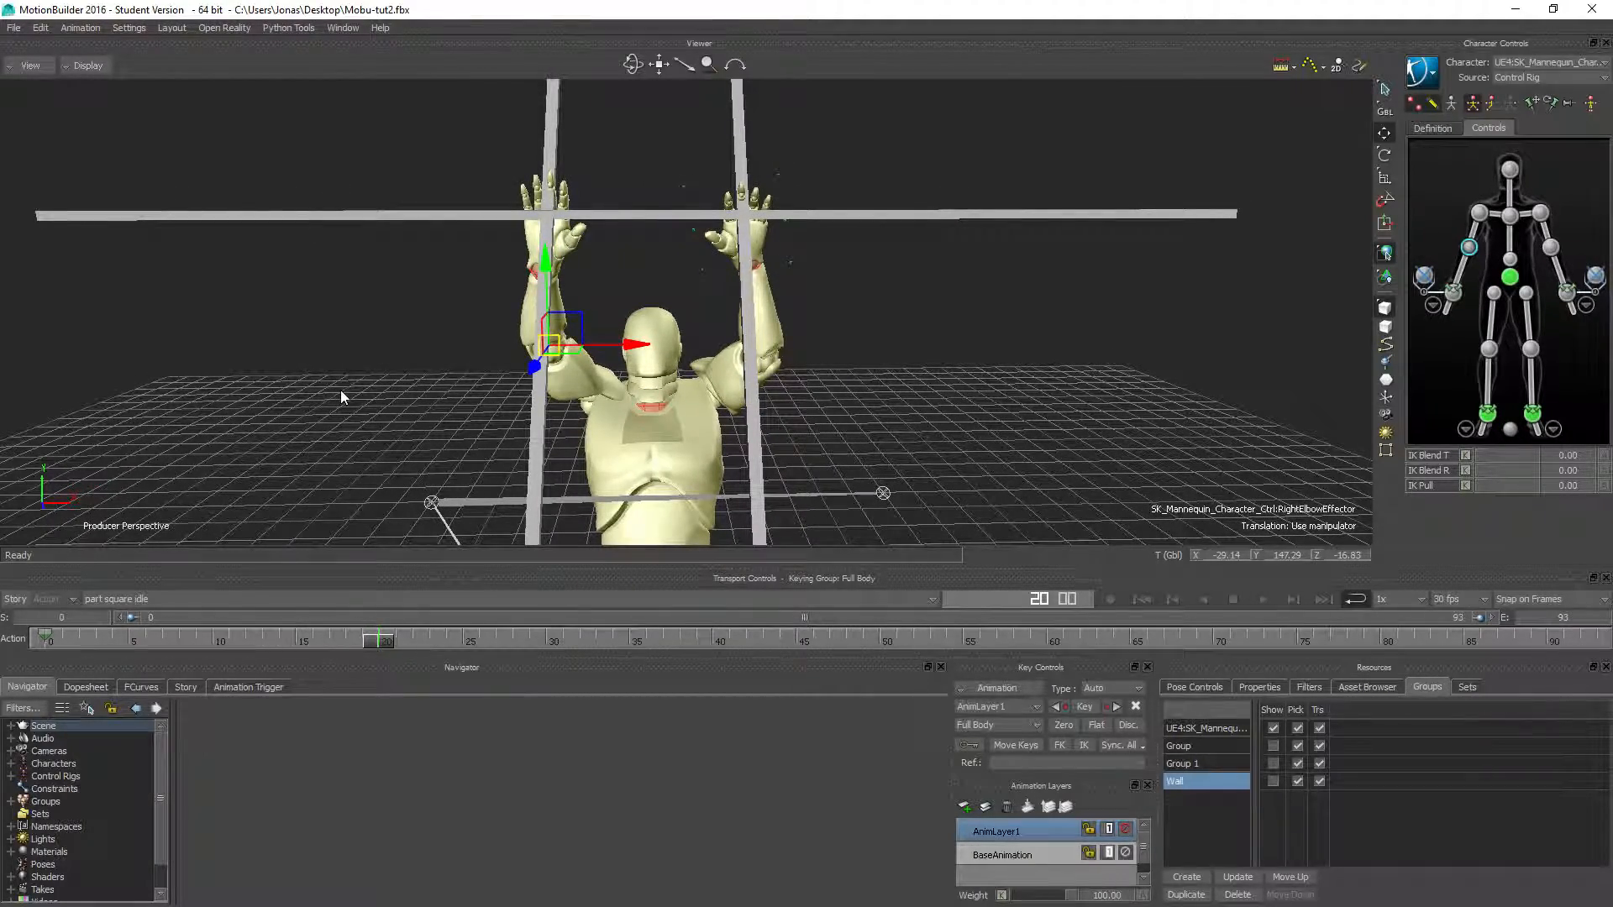
pyautogui.keyDown('shift'); pyautogui.moveTo(634, 207); pyautogui.dragTo(944, 355); pyautogui.keyUp('shift')
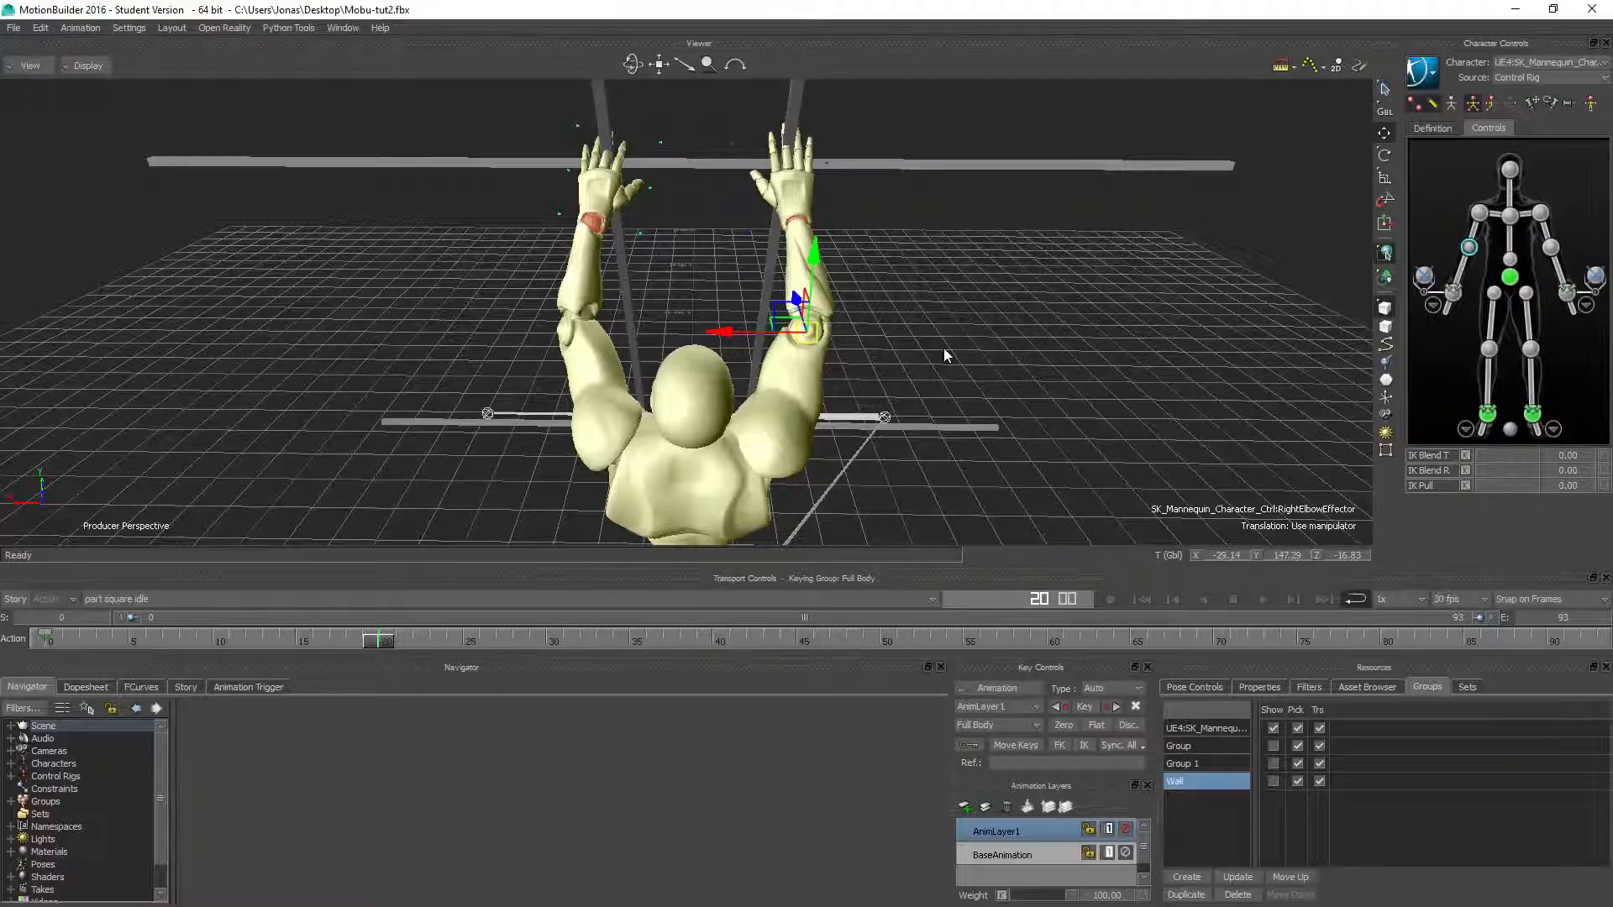
# Rotate the left hand about its auxiliary pivot to about X -107.34, Y -8.91, Z 102.99.
pyautogui.click(1458, 295)
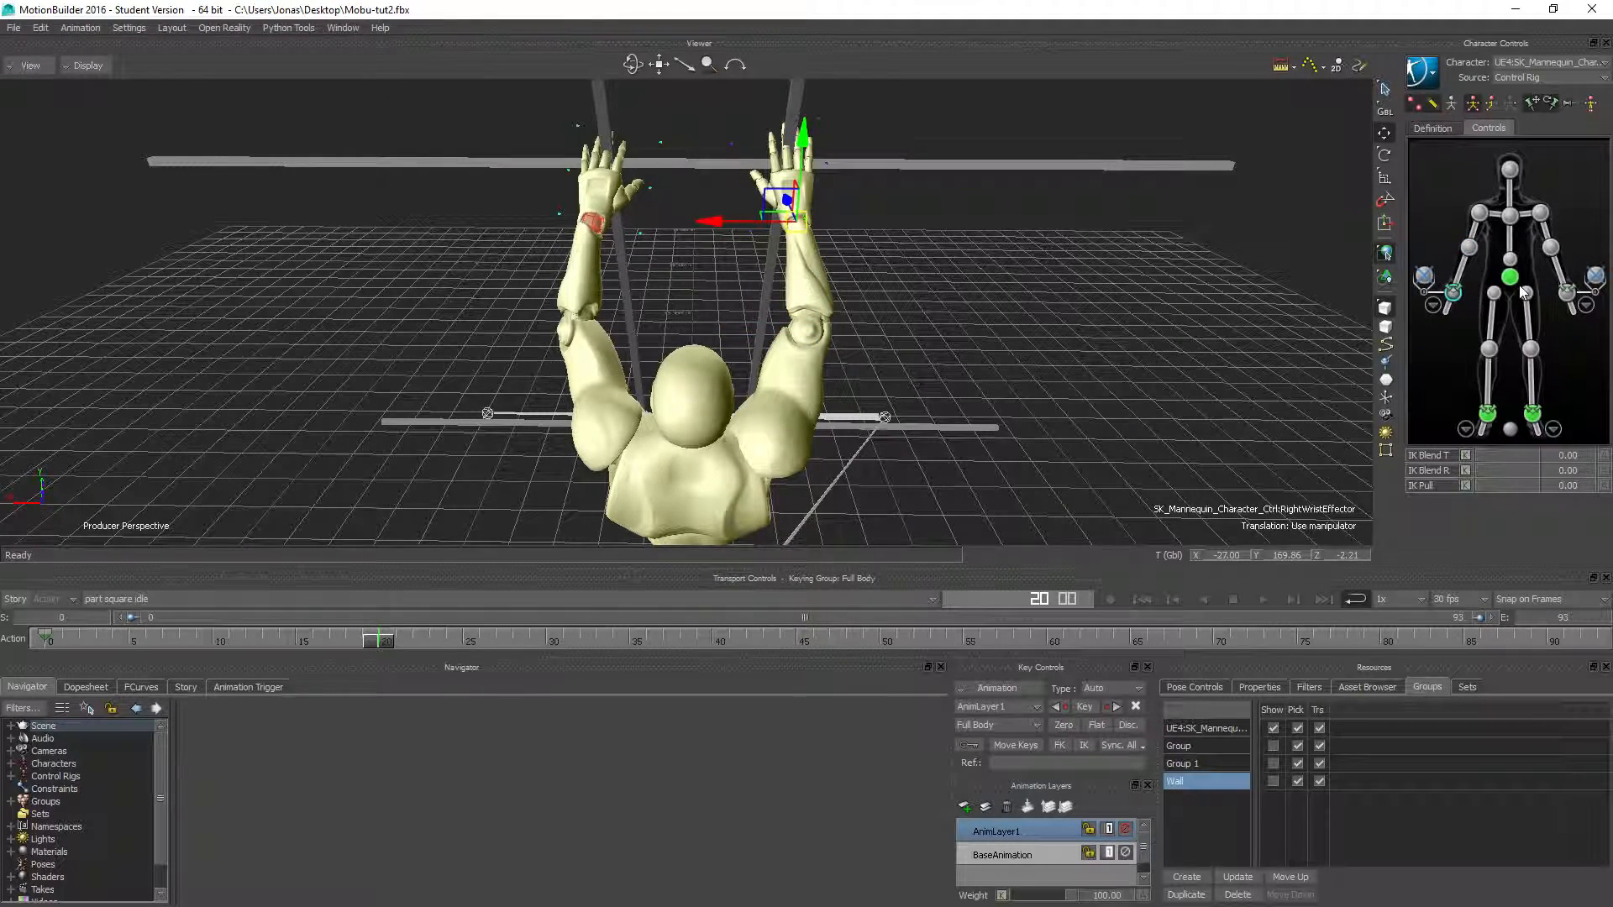
pyautogui.click(591, 221)
pyautogui.click(1384, 154)
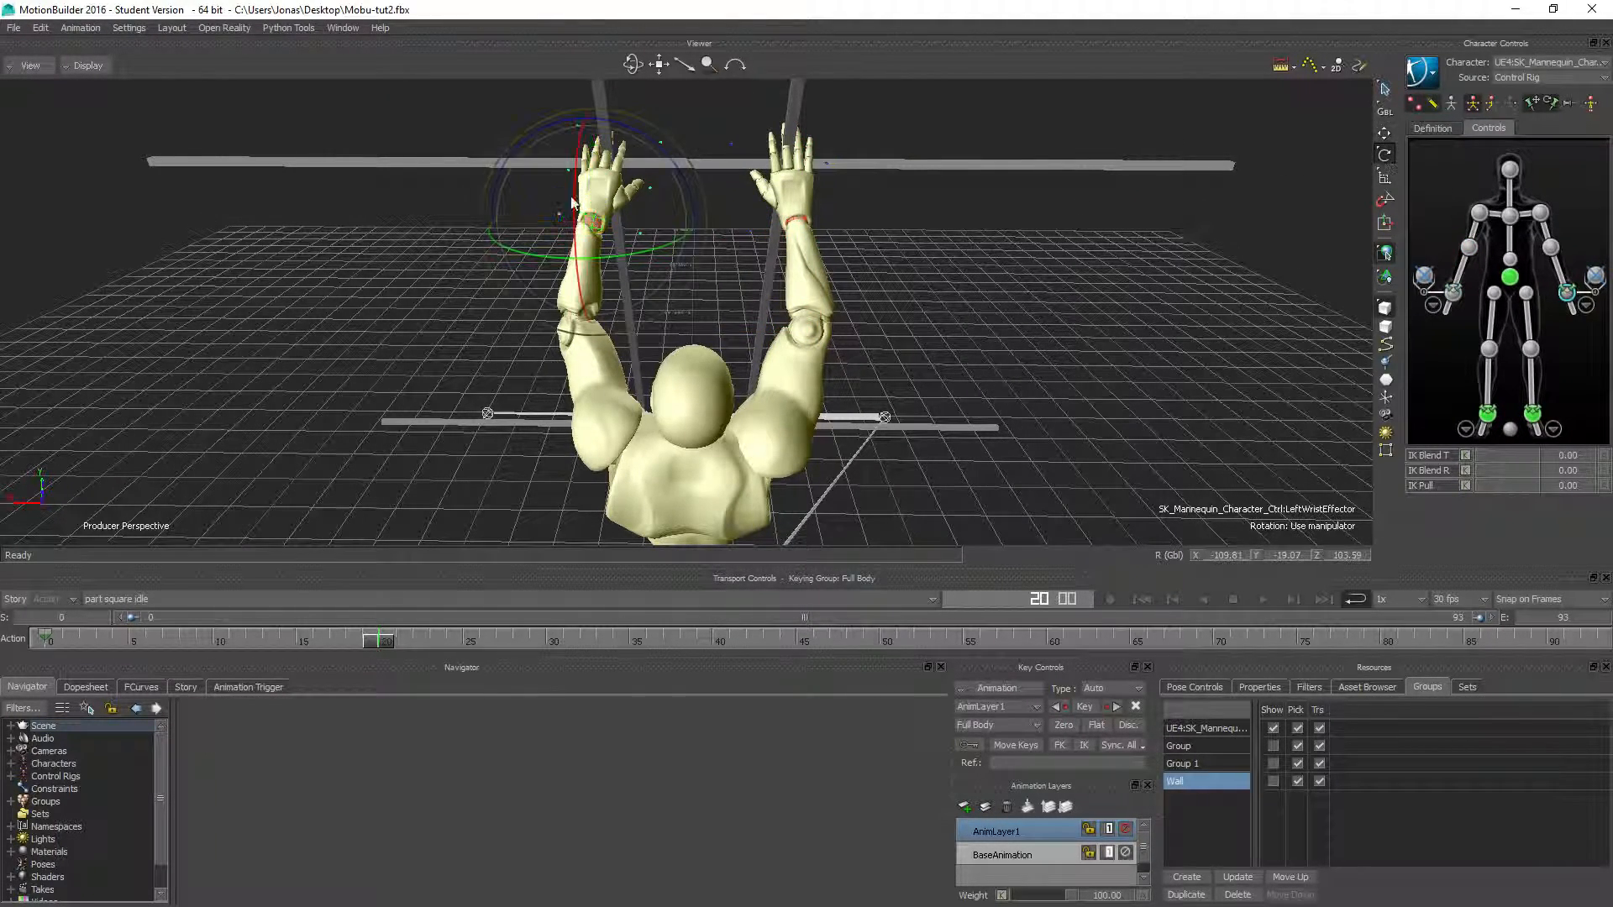
pyautogui.moveTo(584, 178); pyautogui.dragTo(583, 186)
pyautogui.hotkey('ctrl', 'z')
pyautogui.click(1600, 279)
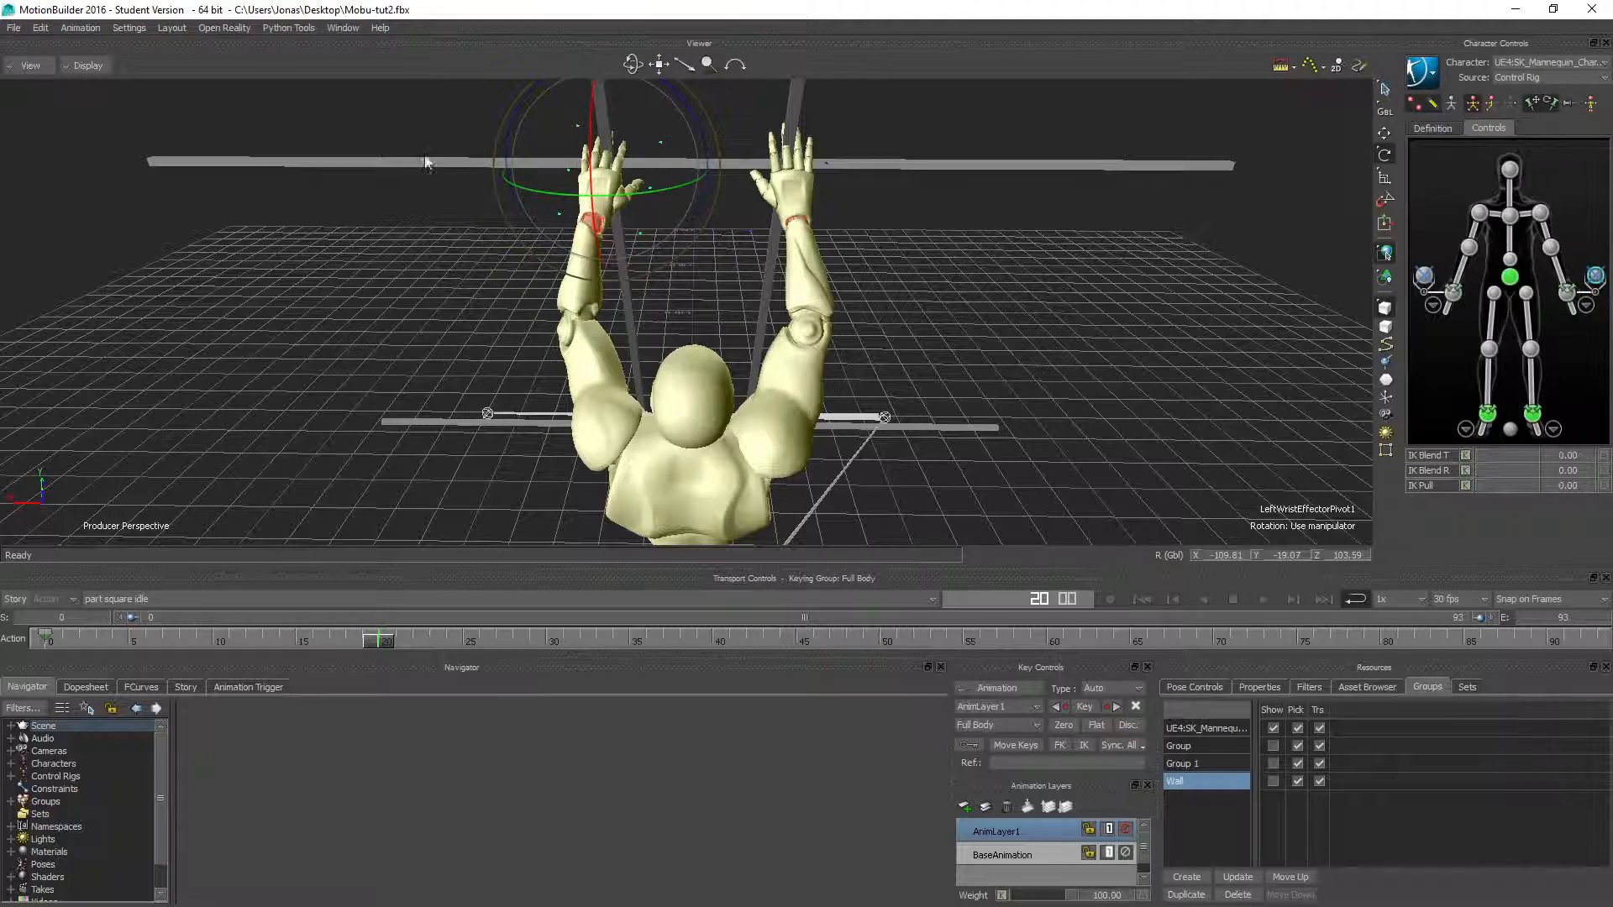
pyautogui.moveTo(594, 109); pyautogui.dragTo(597, 120)
pyautogui.keyDown('ctrl'); pyautogui.keyDown('shift'); pyautogui.moveTo(315, 260); pyautogui.dragTo(677, 412); pyautogui.keyUp('shift'); pyautogui.keyUp('ctrl')
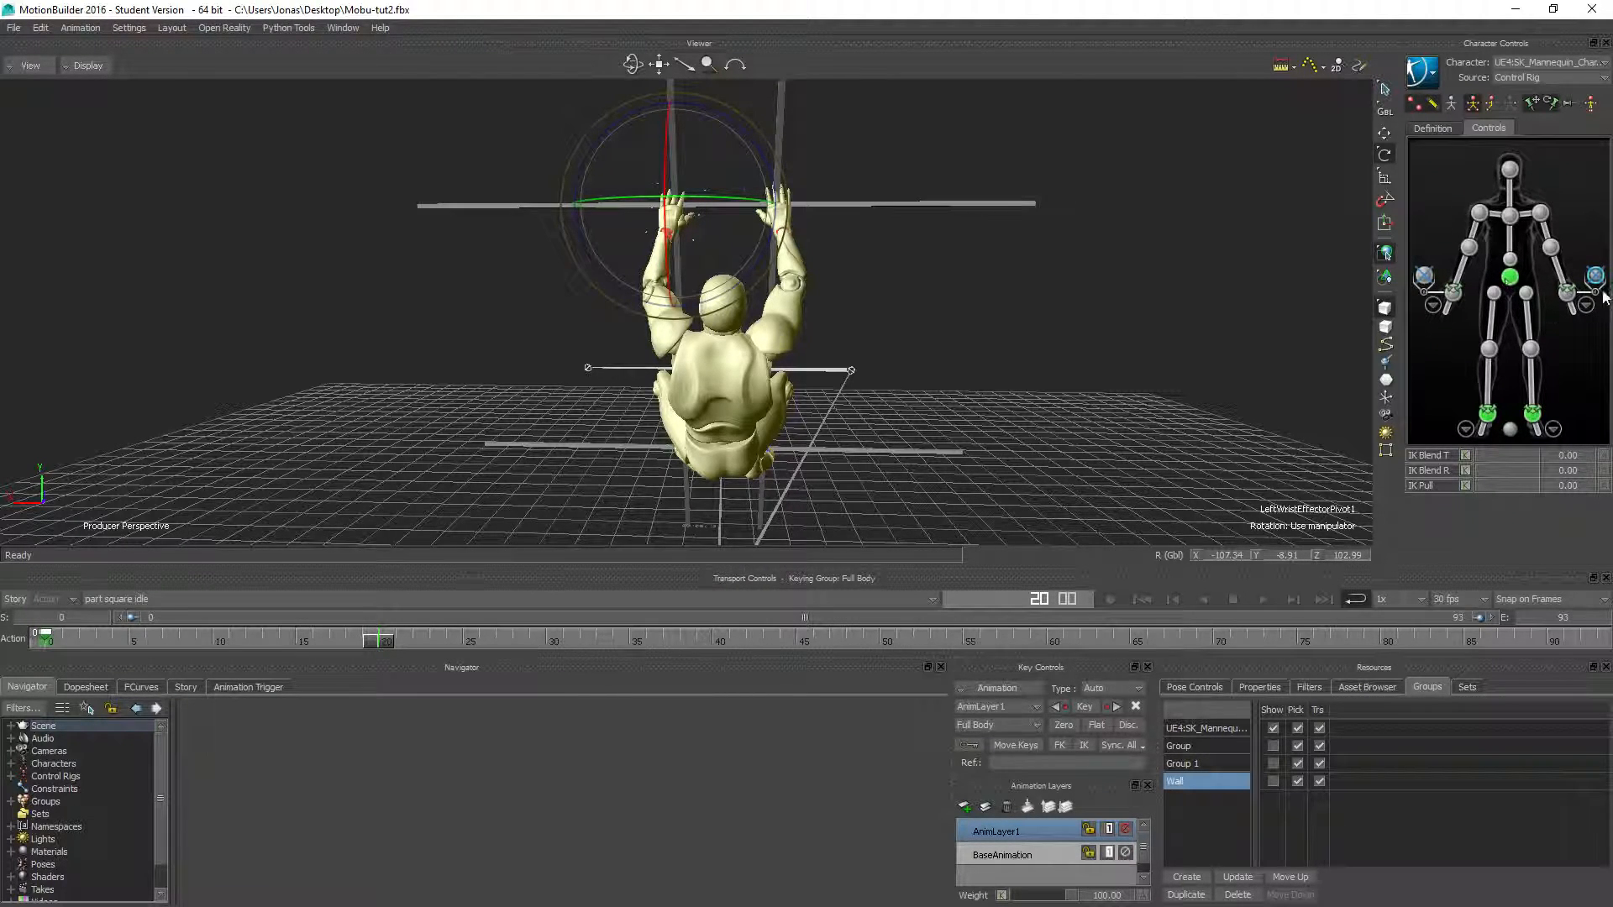
# Select the left wrist effector and scrub the whole timeline to check the hands against the ledge, returning to frame 0.
pyautogui.click(1572, 302)
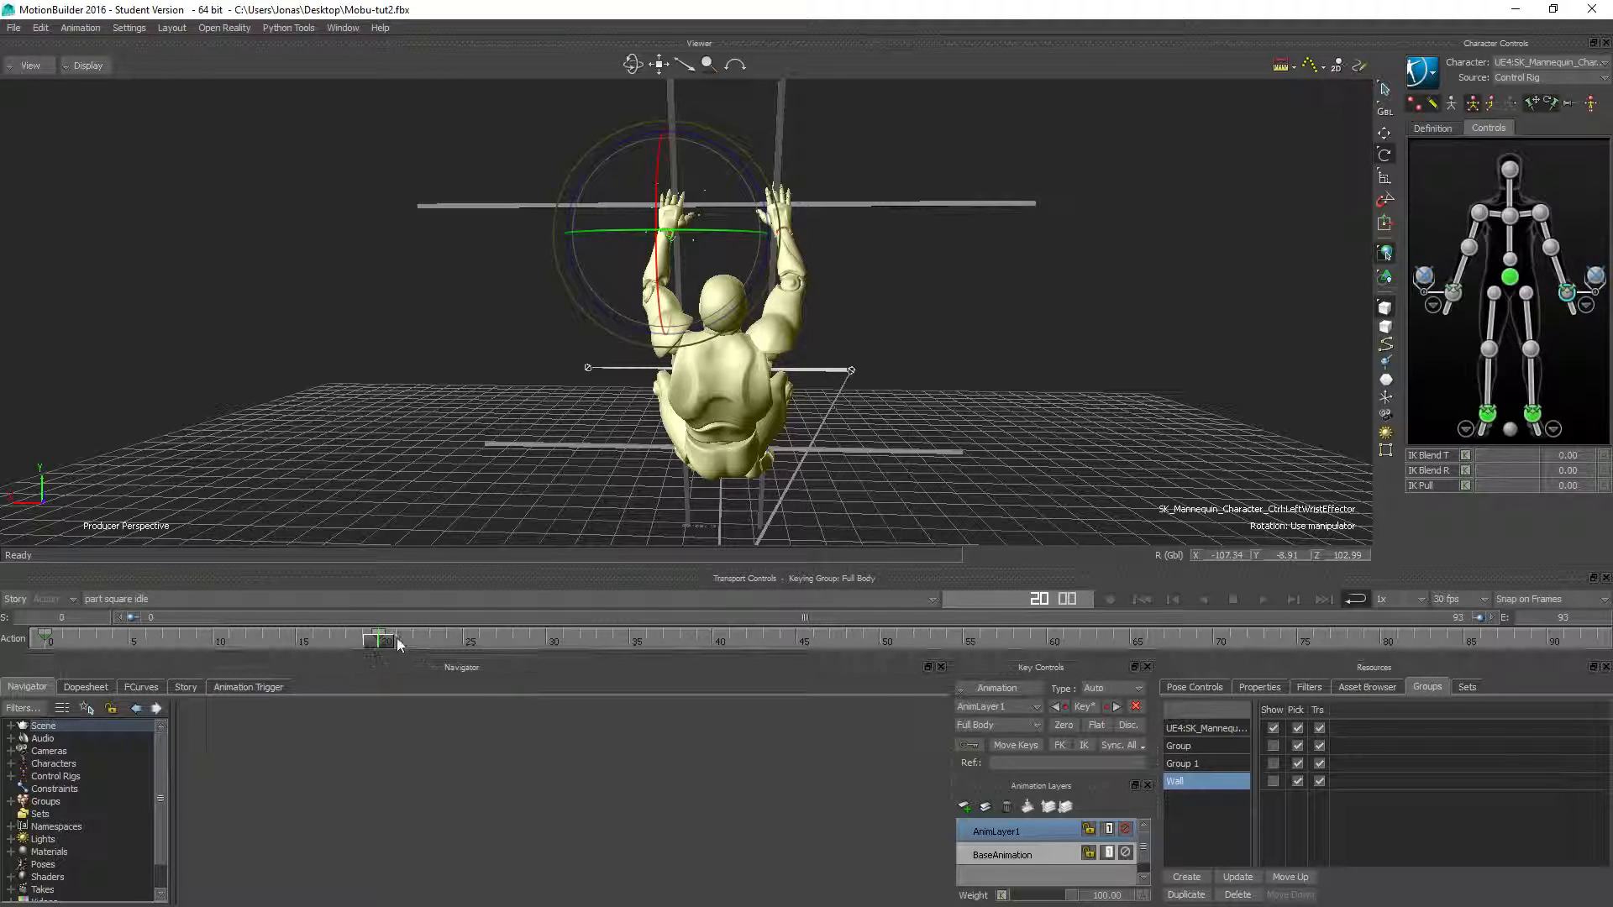
pyautogui.moveTo(382, 640); pyautogui.dragTo(309, 645)
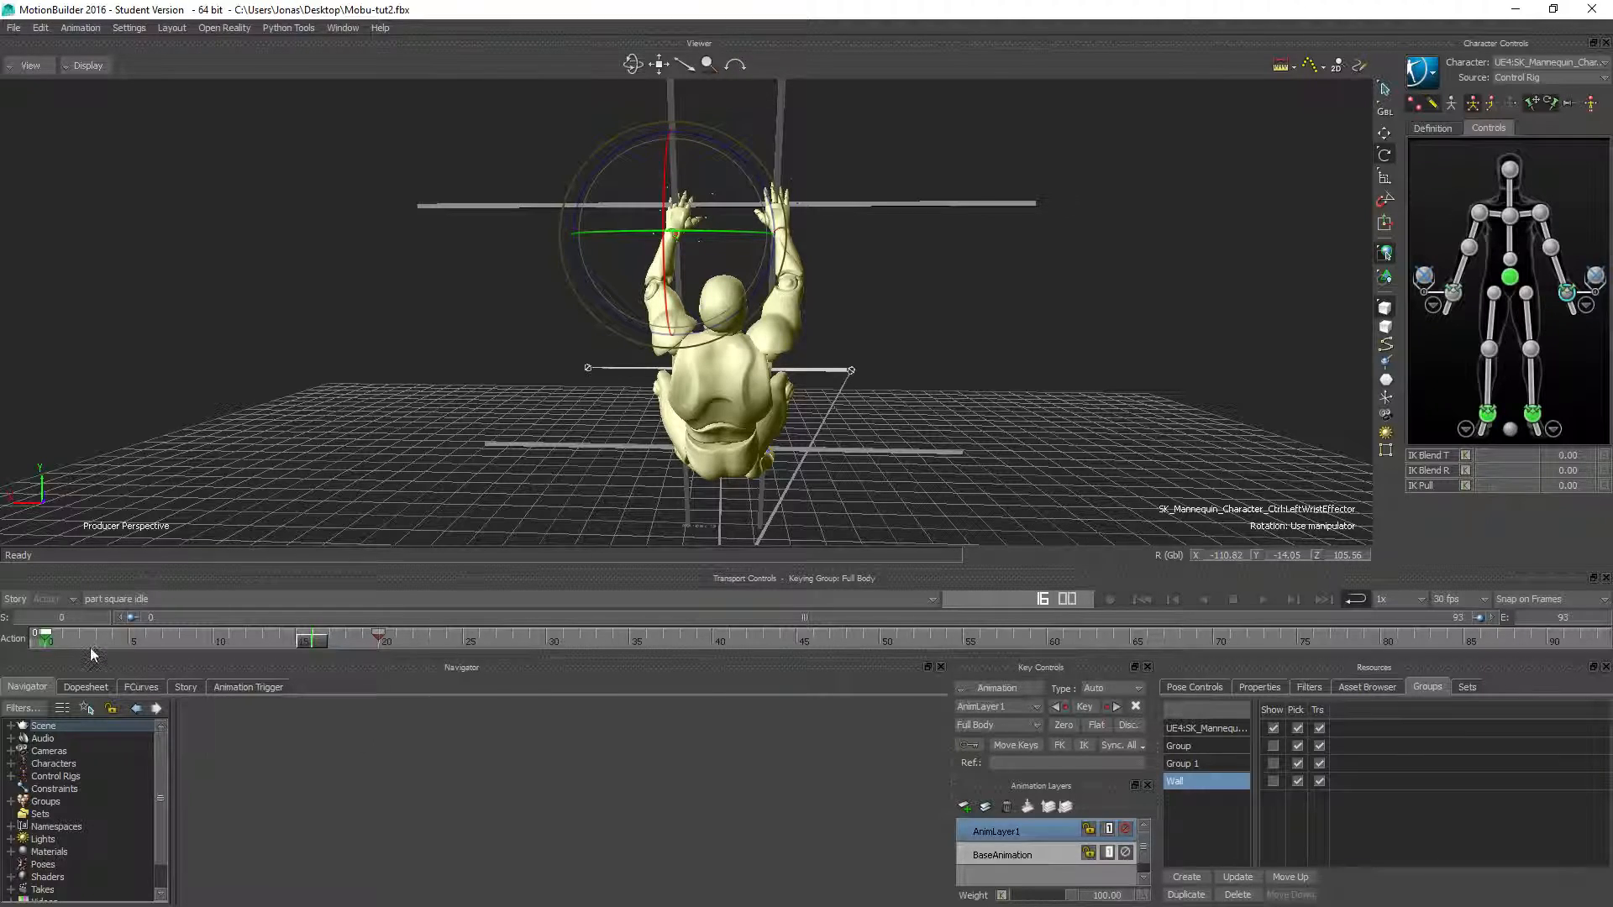
pyautogui.moveTo(322, 647)
pyautogui.mouseDown()
pyautogui.moveTo(1042, 626)
pyautogui.moveTo(1595, 637)
pyautogui.moveTo(964, 639)
pyautogui.moveTo(51, 681)
pyautogui.moveTo(1606, 651)
pyautogui.moveTo(17, 663)
pyautogui.moveTo(738, 698)
pyautogui.moveTo(1595, 677)
pyautogui.moveTo(248, 727)
pyautogui.moveTo(1595, 681)
pyautogui.moveTo(46, 664)
pyautogui.moveTo(1046, 709)
pyautogui.mouseUp()
pyautogui.moveTo(1596, 640); pyautogui.dragTo(44, 640)
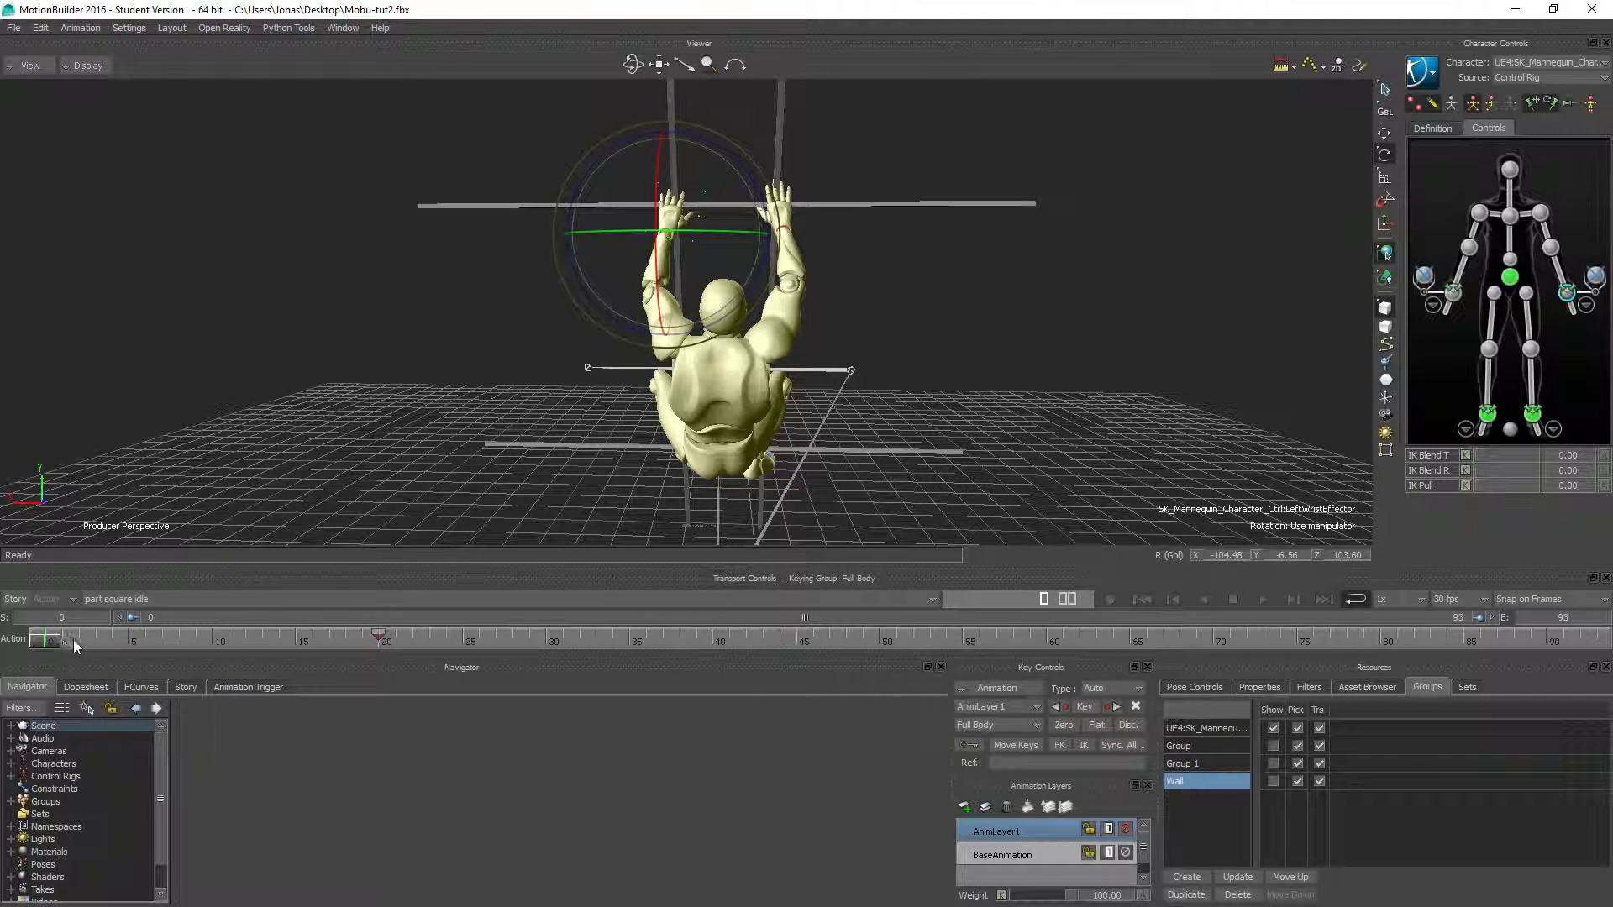
pyautogui.moveTo(48, 645)
pyautogui.mouseDown()
pyautogui.moveTo(1193, 593)
pyautogui.moveTo(495, 657)
pyautogui.moveTo(45, 645)
pyautogui.mouseUp()
# Merge AnimLayer1 with the BaseAnimation layer and play the animation back.
pyautogui.click(1037, 853)
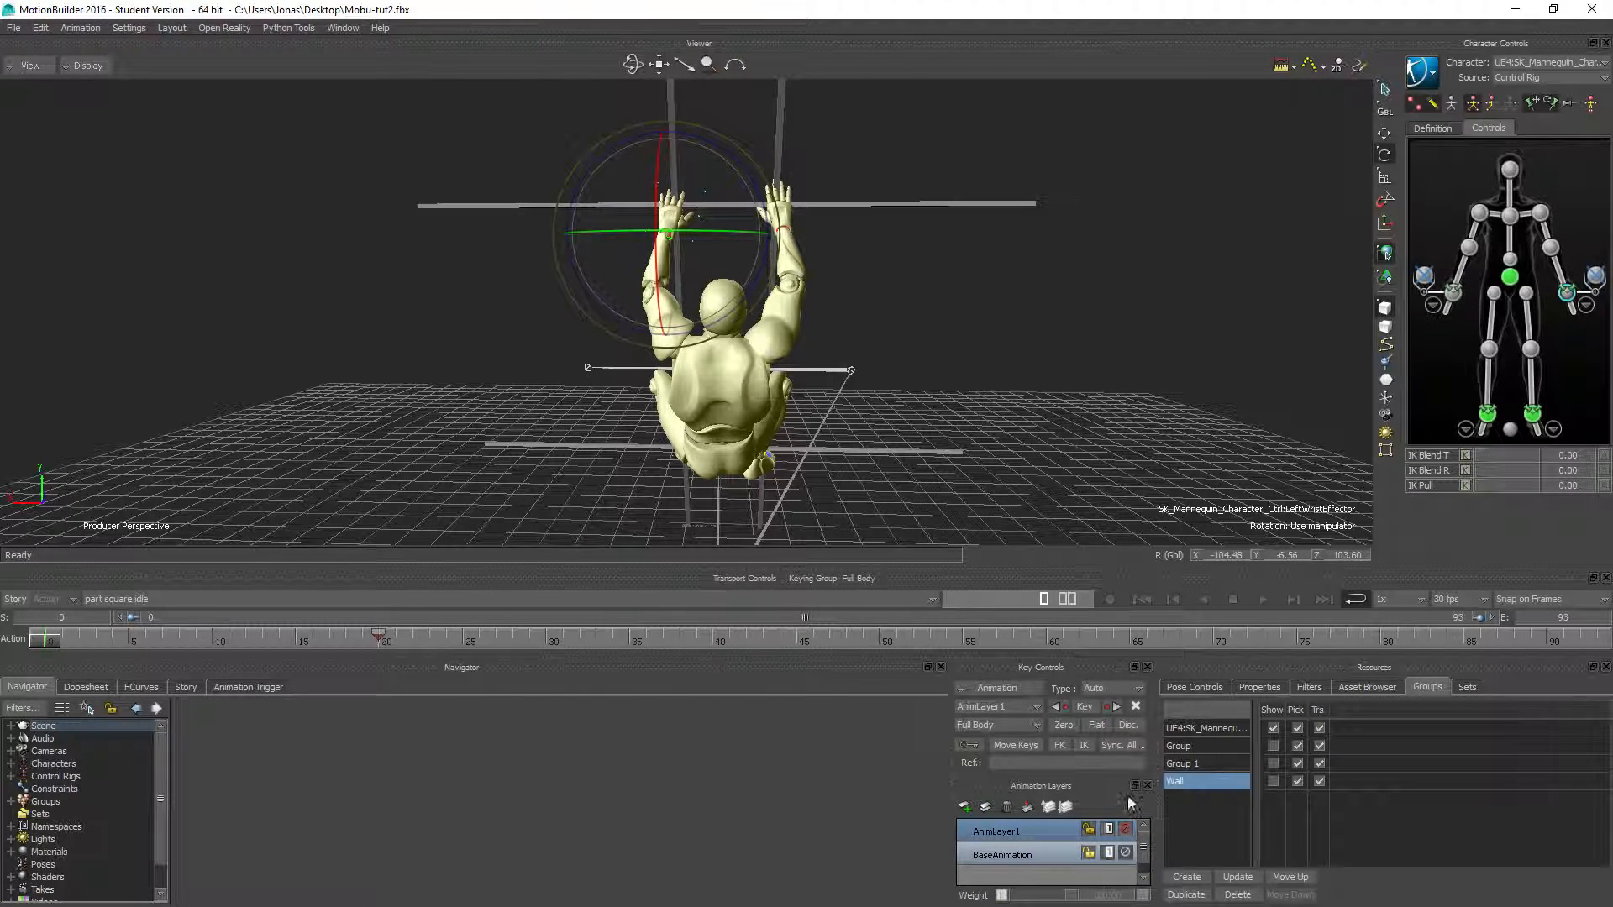
pyautogui.click(1028, 808)
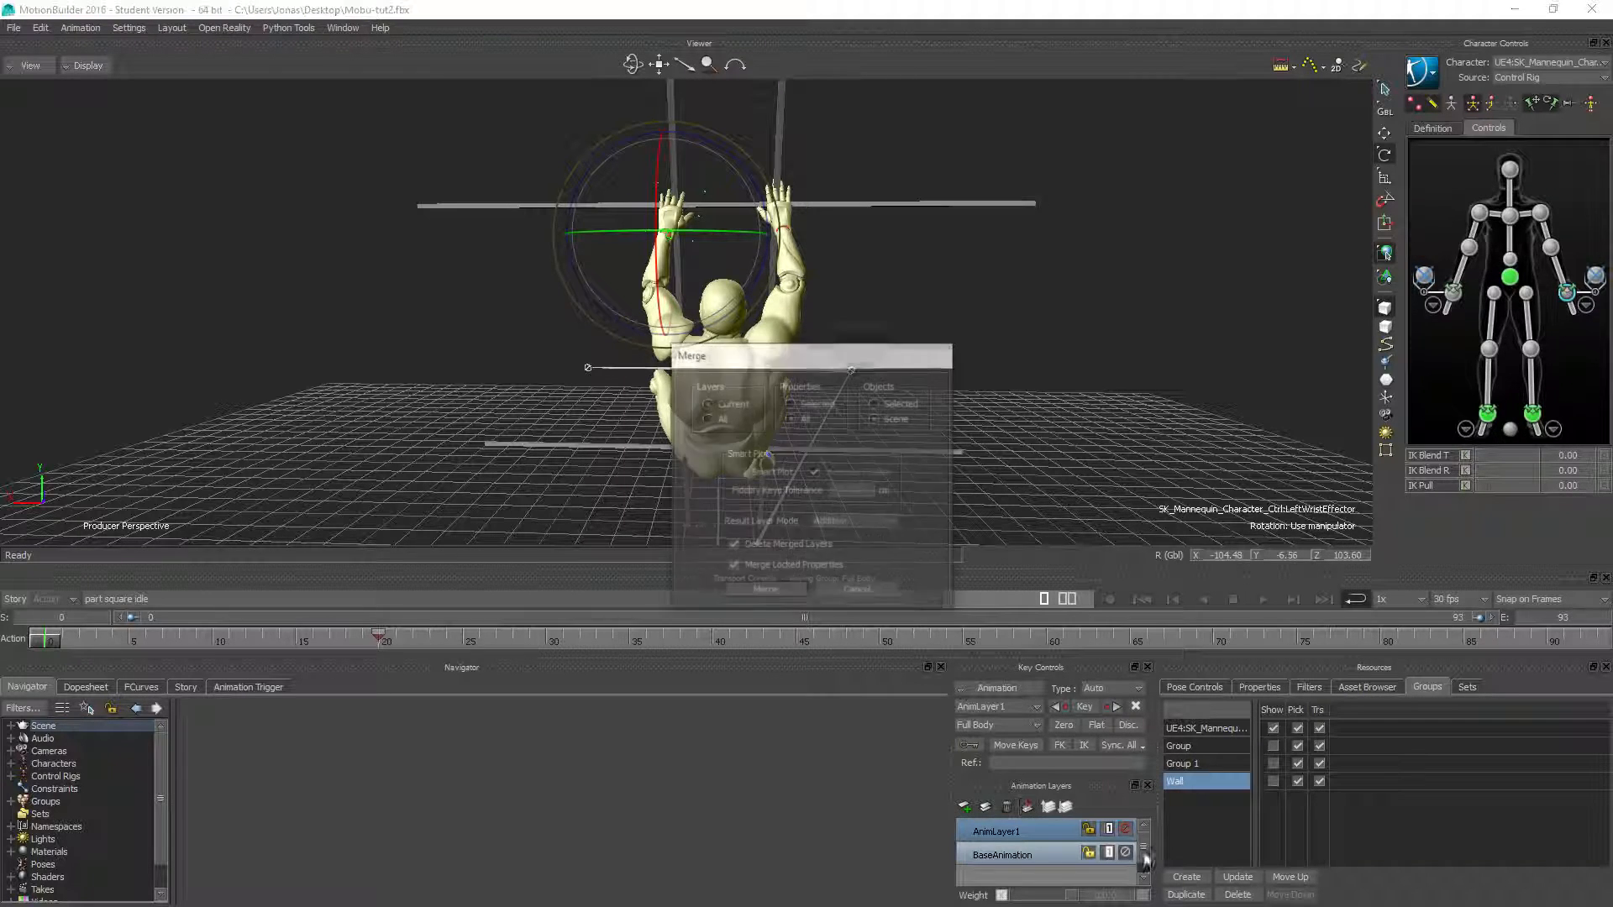
pyautogui.click(763, 593)
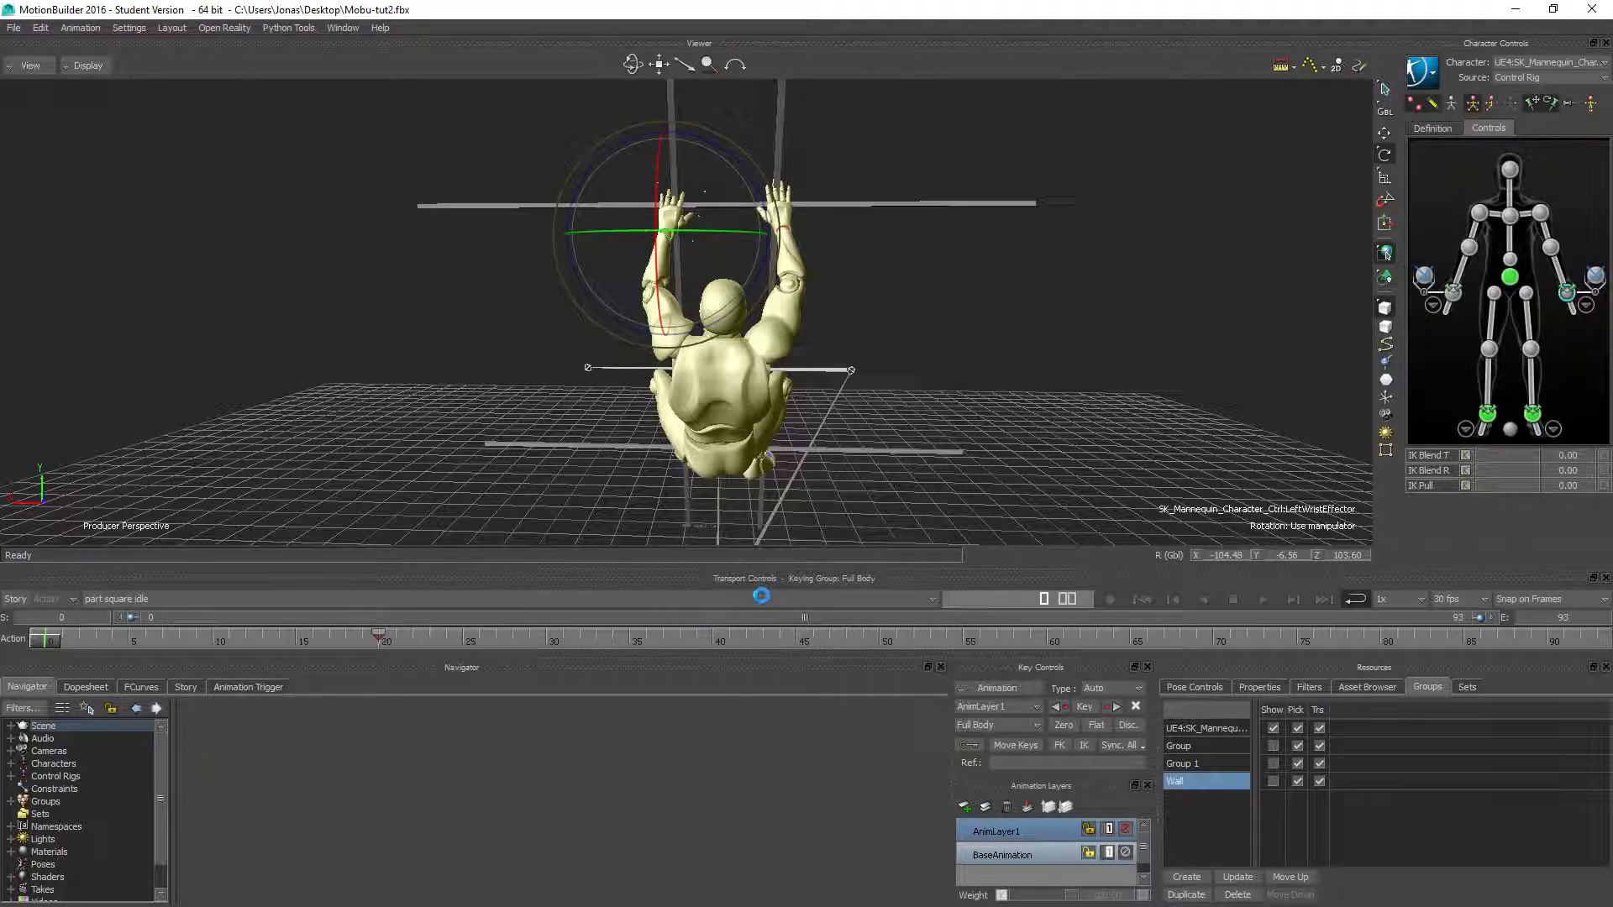
pyautogui.click(1260, 600)
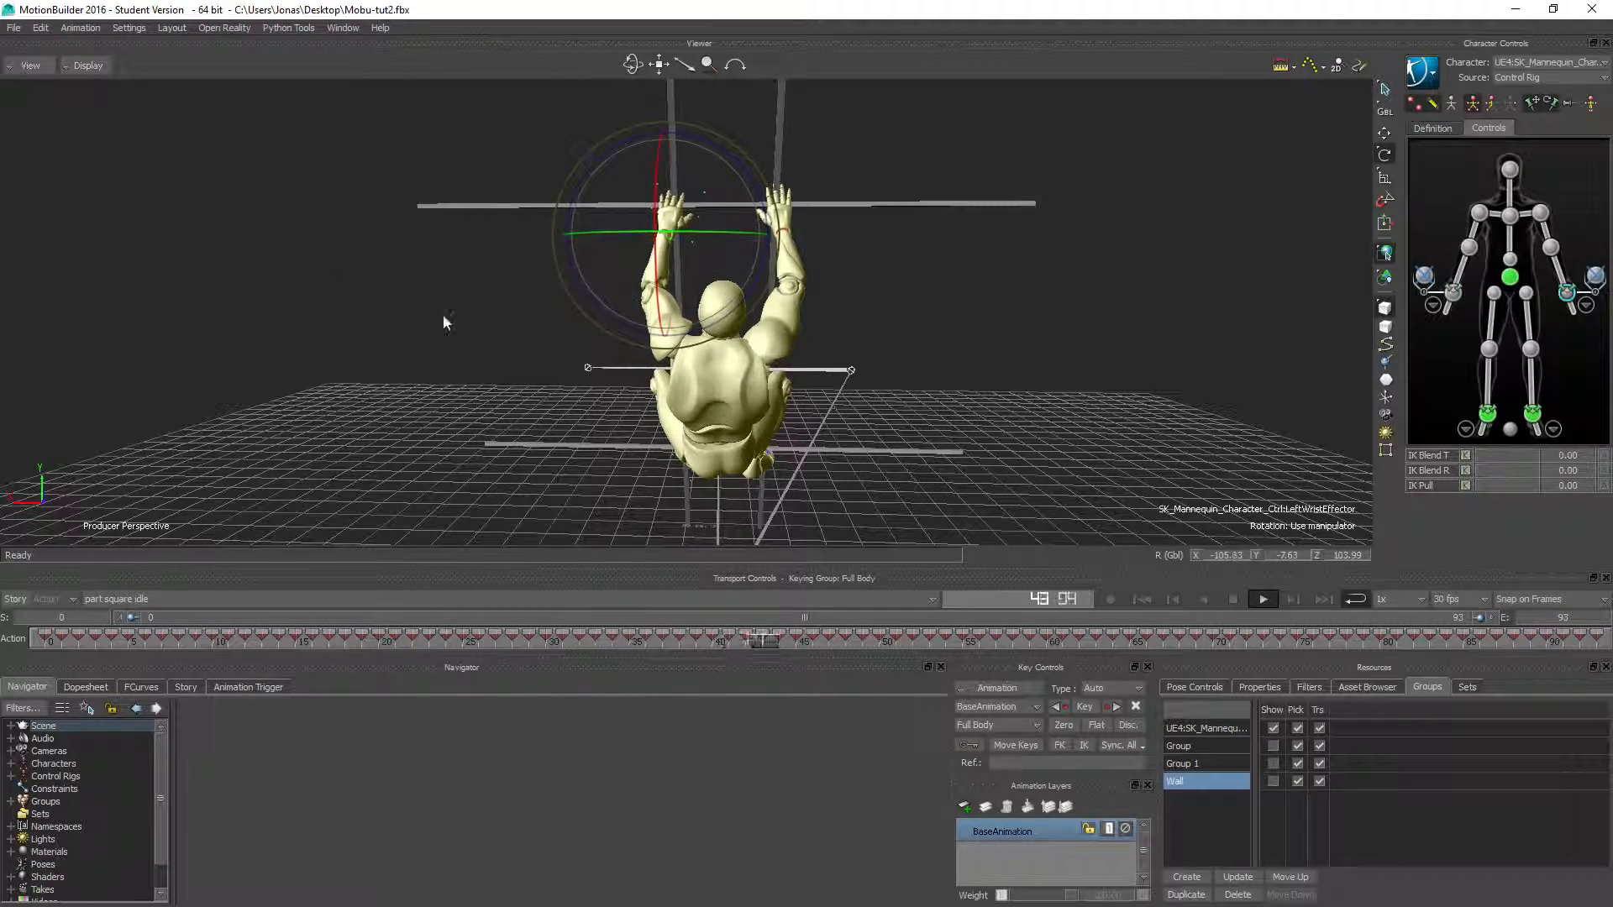
pyautogui.keyDown('ctrl'); pyautogui.keyDown('shift'); pyautogui.moveTo(600, 372); pyautogui.dragTo(843, 321); pyautogui.keyUp('shift'); pyautogui.keyUp('ctrl')
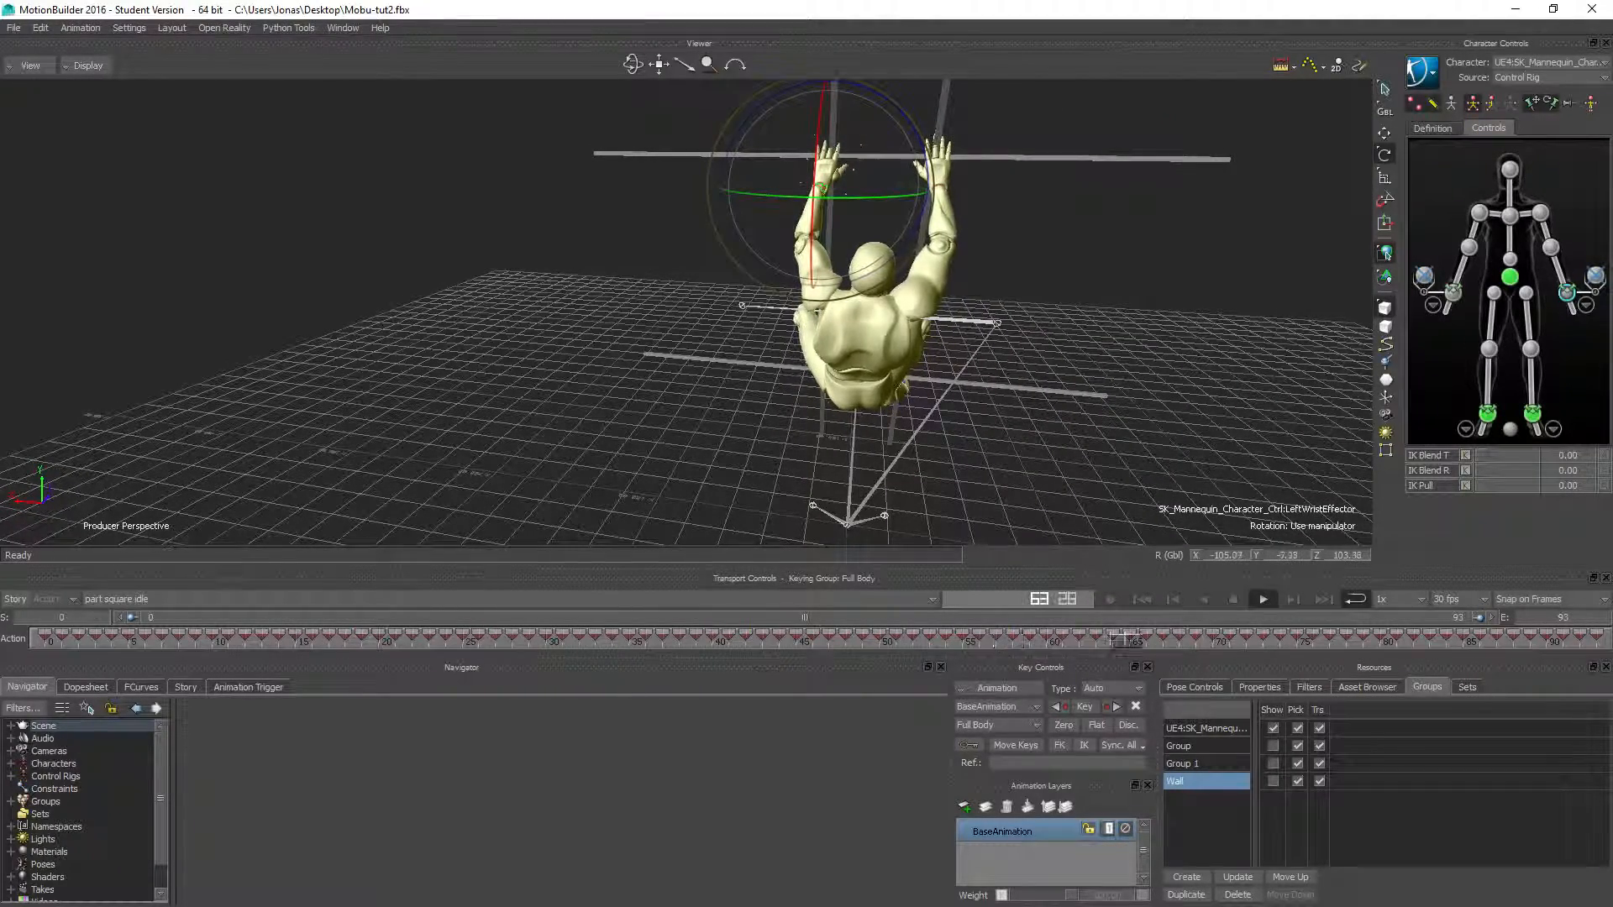